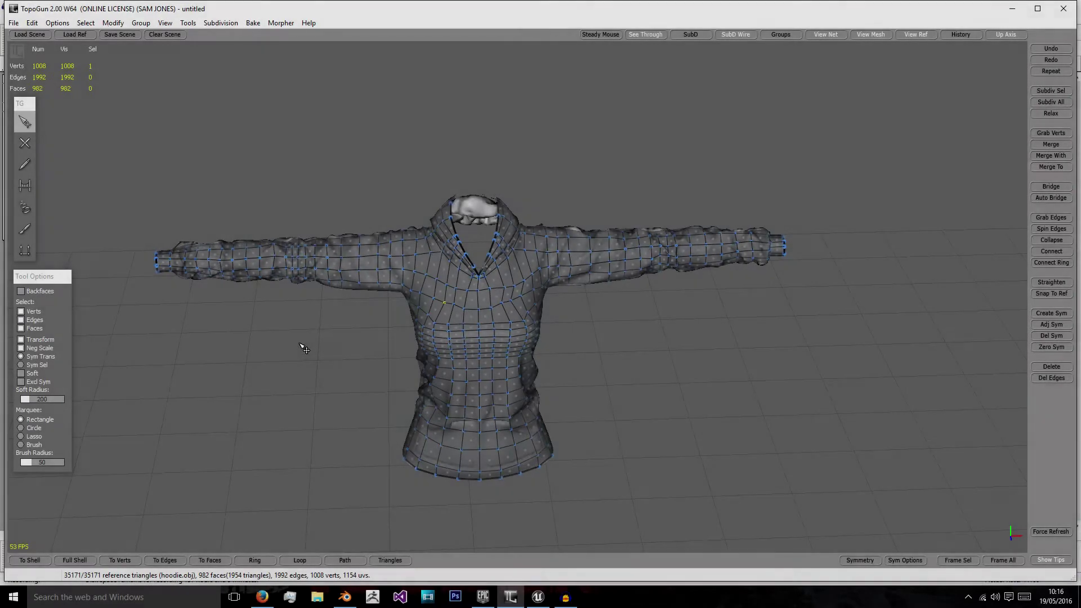
Save the retopologized scene to the Desktop as an Alias OBJ file named hoodieLP, without replacing the existing hoodie.obj.
{"action": "middle_click_drag", "start_coordinate": [304, 349], "coordinate": [283, 288]}
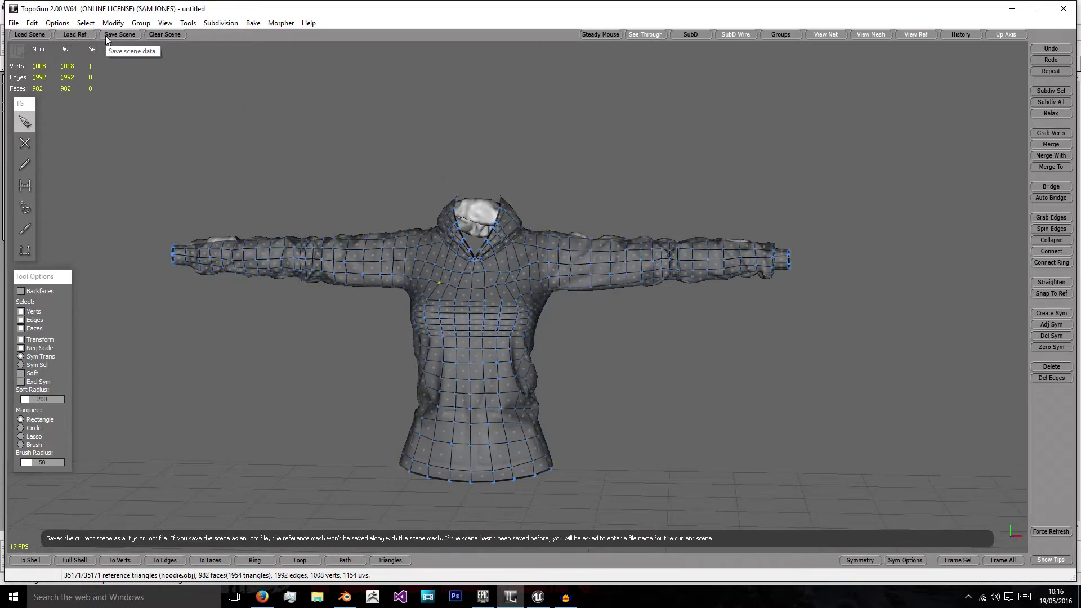
{"action": "left_click", "coordinate": [13, 23]}
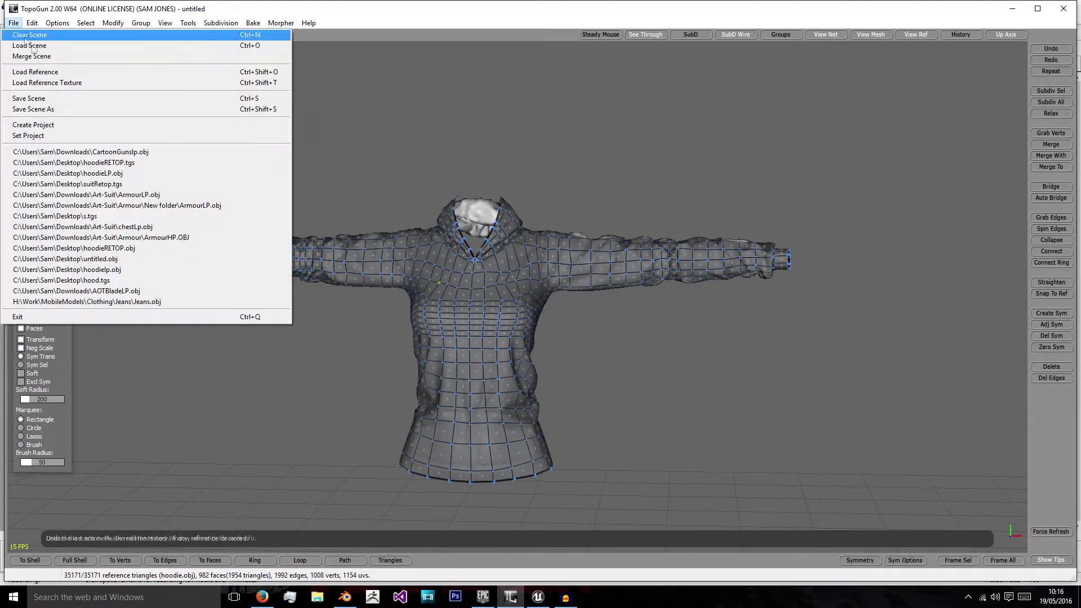
{"action": "left_click", "coordinate": [64, 112]}
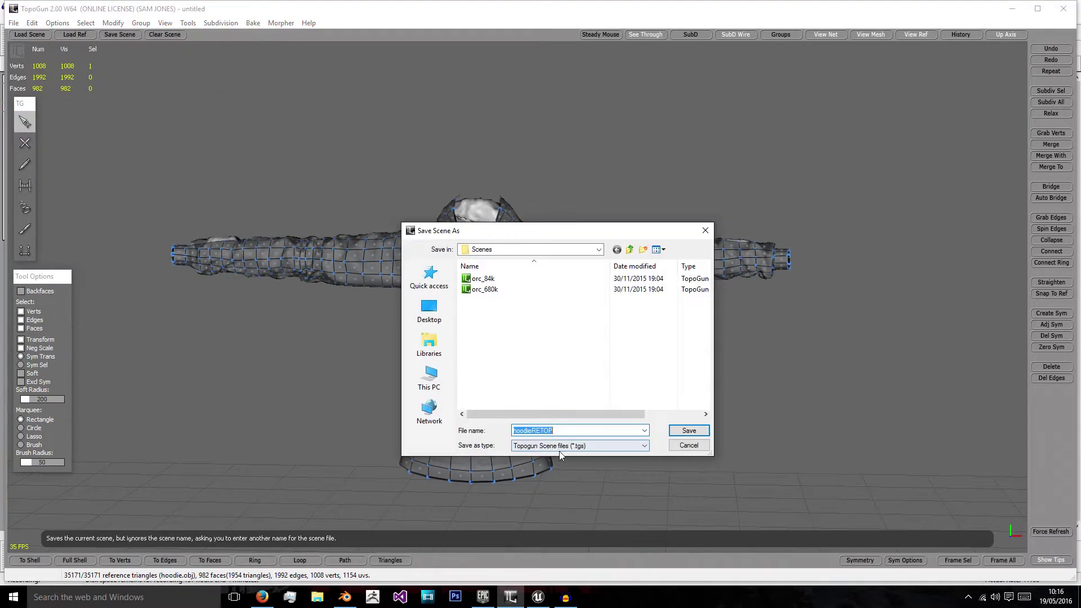
{"action": "left_click", "coordinate": [563, 445]}
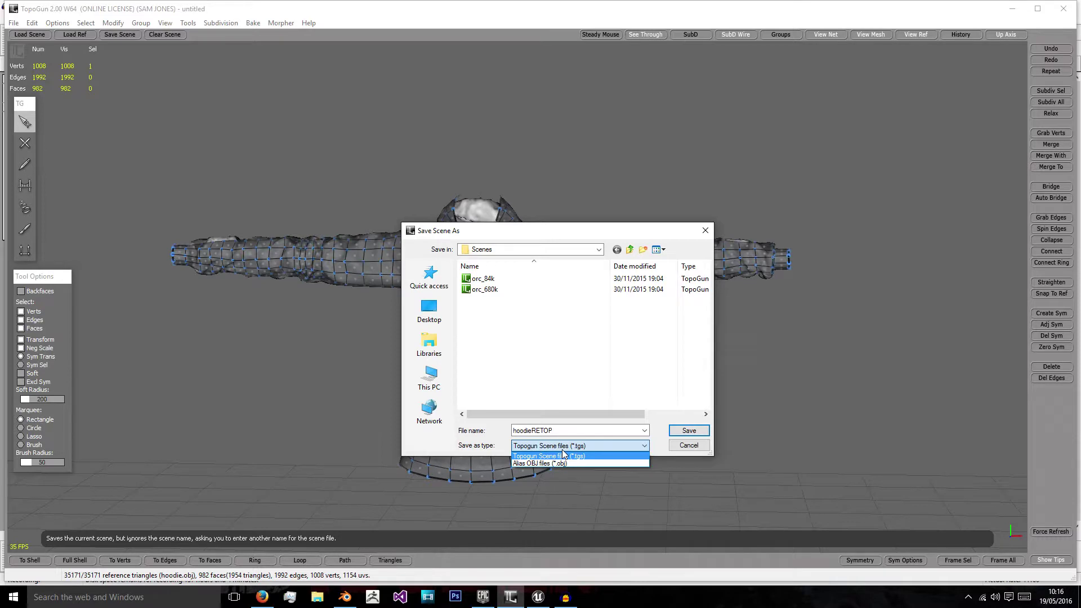
{"action": "left_click", "coordinate": [565, 463]}
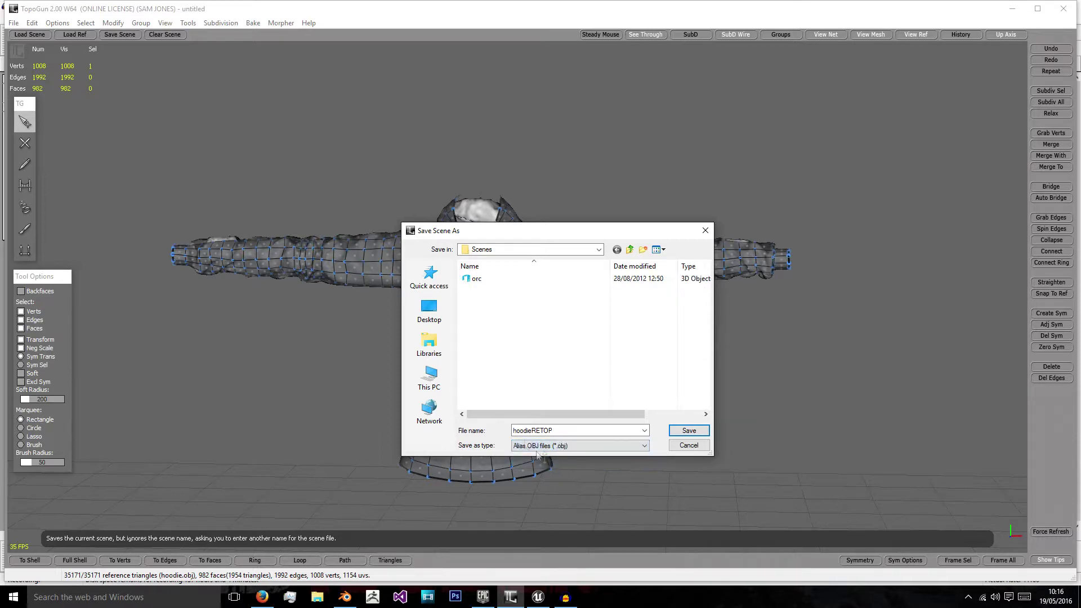
{"action": "left_click", "coordinate": [431, 321]}
{"action": "left_click", "coordinate": [557, 375]}
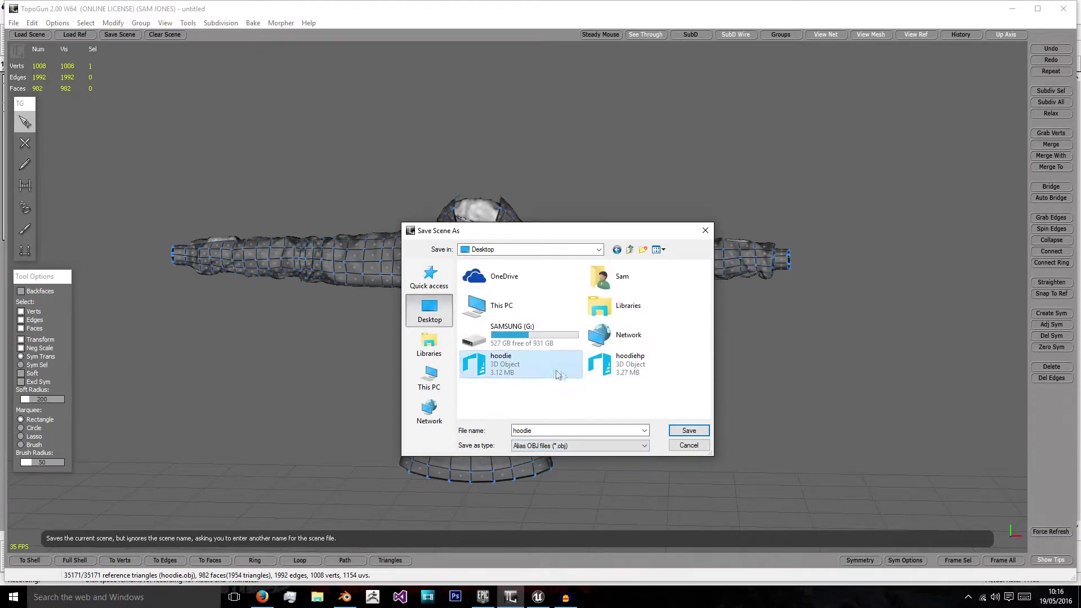
{"action": "left_click", "coordinate": [677, 431]}
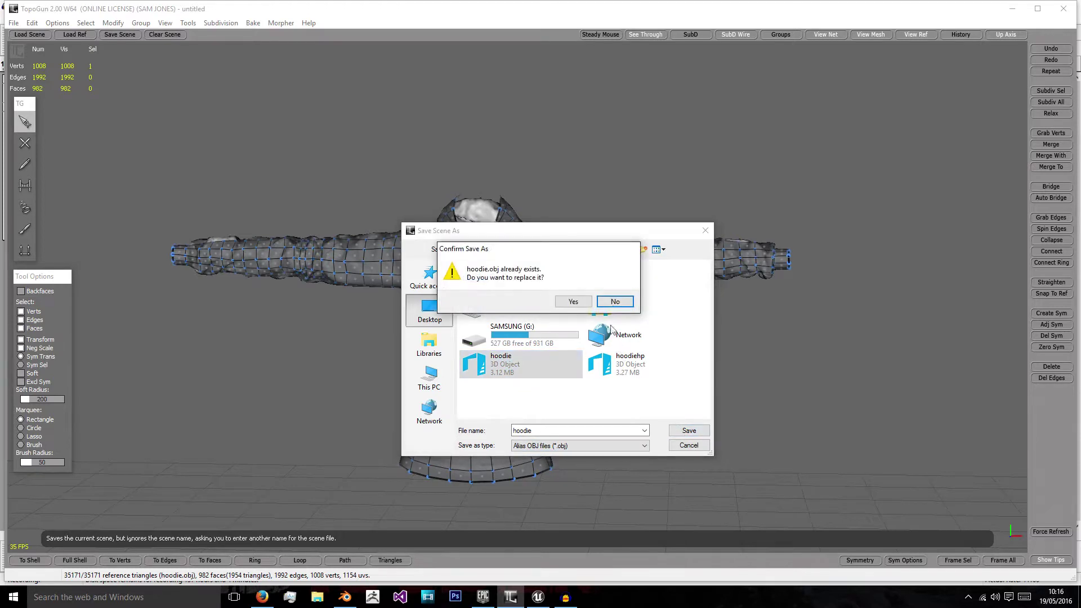
{"action": "left_click", "coordinate": [615, 303]}
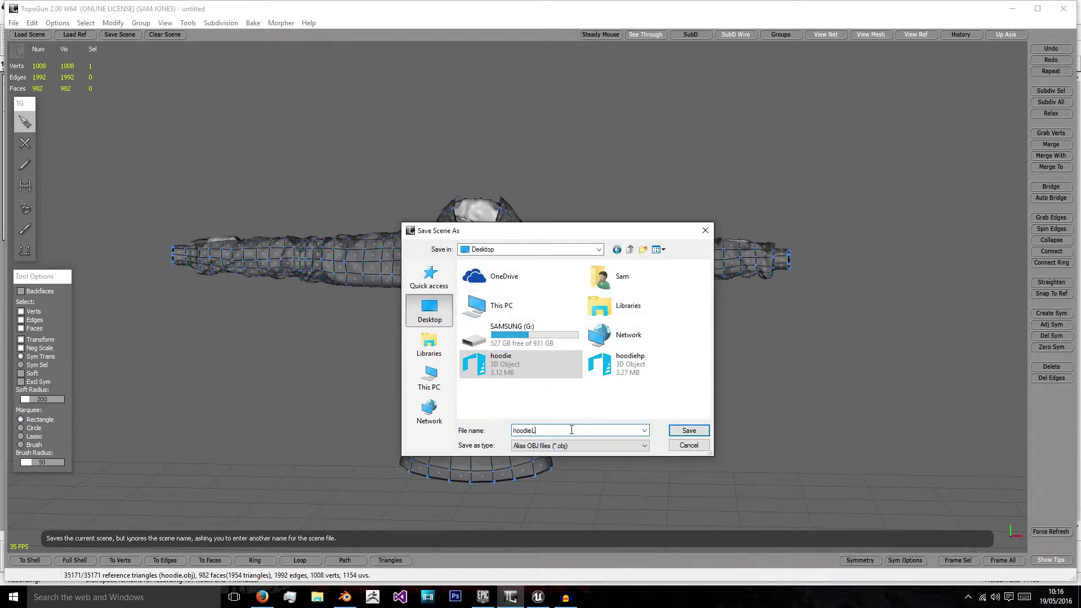
{"action": "key", "text": "Return"}
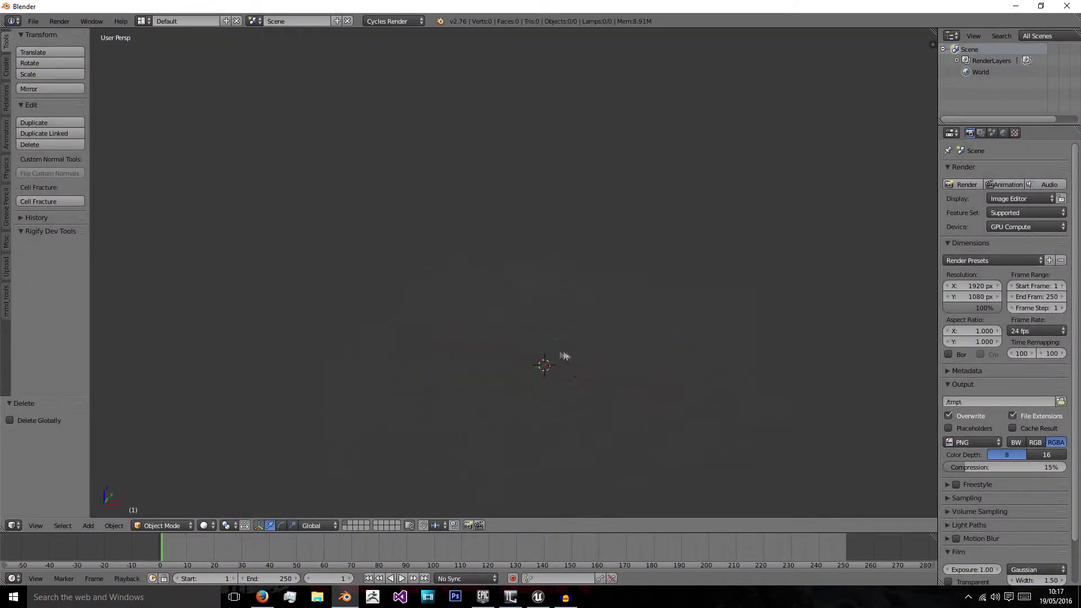
Switch to Blender and import hoodieLP.obj from the Desktop as a Wavefront OBJ.
{"action": "middle_click_drag", "start_coordinate": [564, 355], "coordinate": [491, 338]}
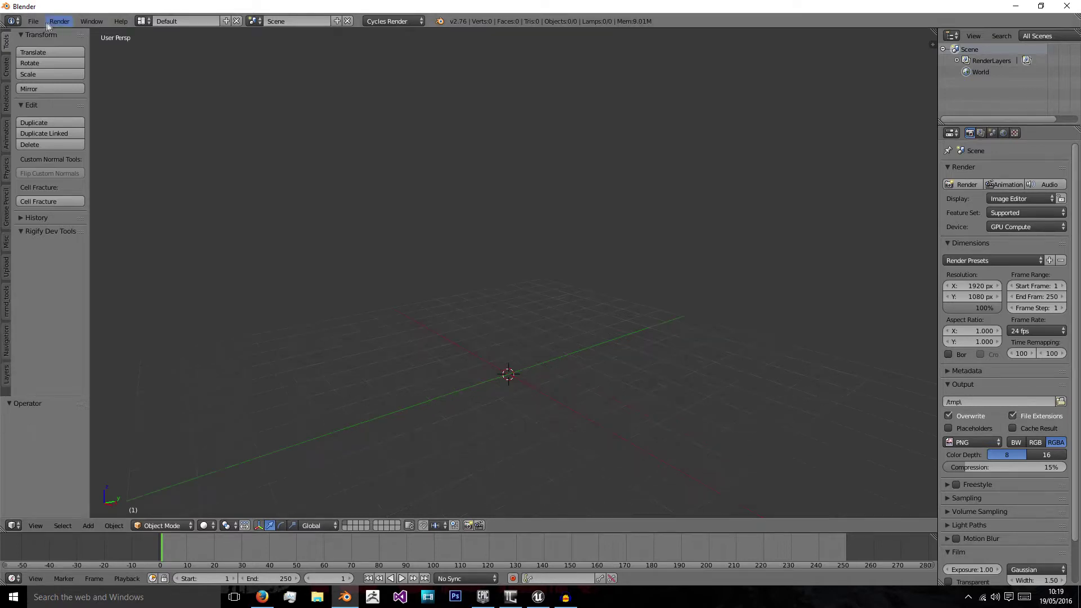
{"action": "left_click", "coordinate": [33, 21]}
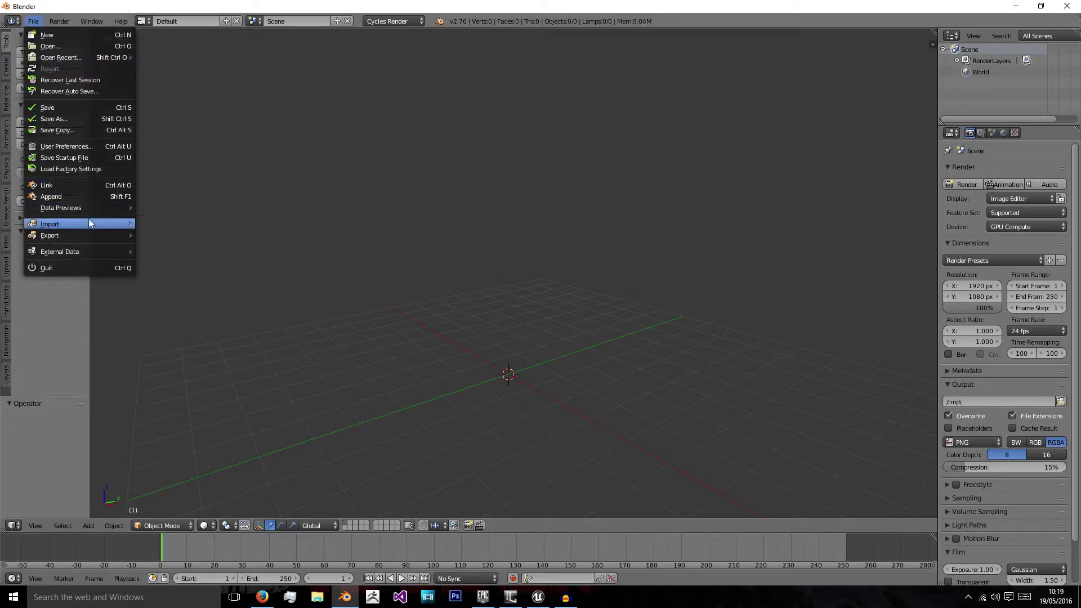
{"action": "mouse_move", "coordinate": [89, 224]}
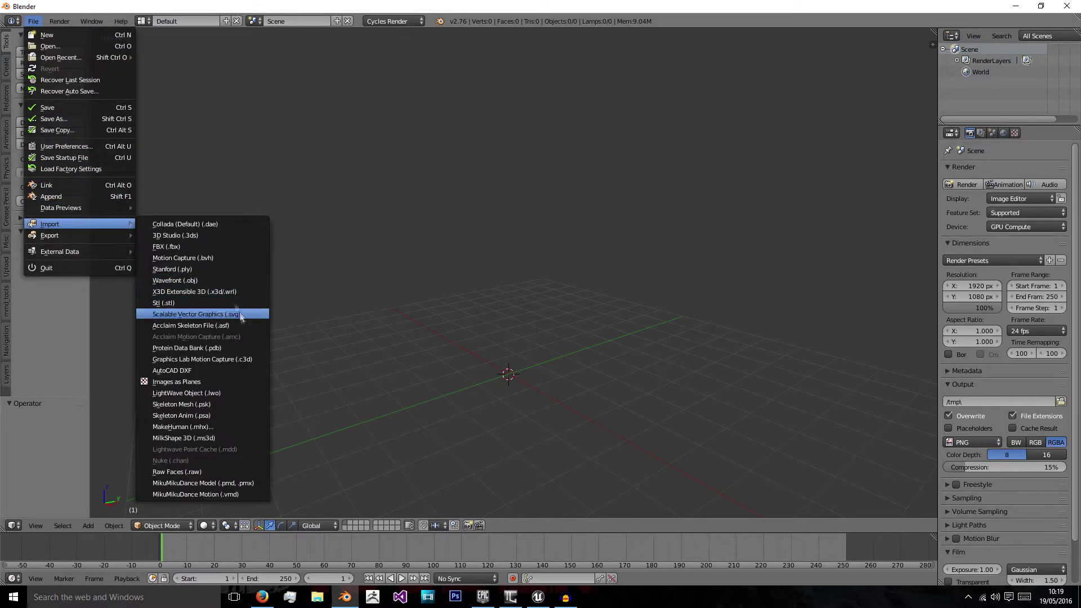
{"action": "left_click", "coordinate": [215, 280]}
{"action": "left_click", "coordinate": [31, 186]}
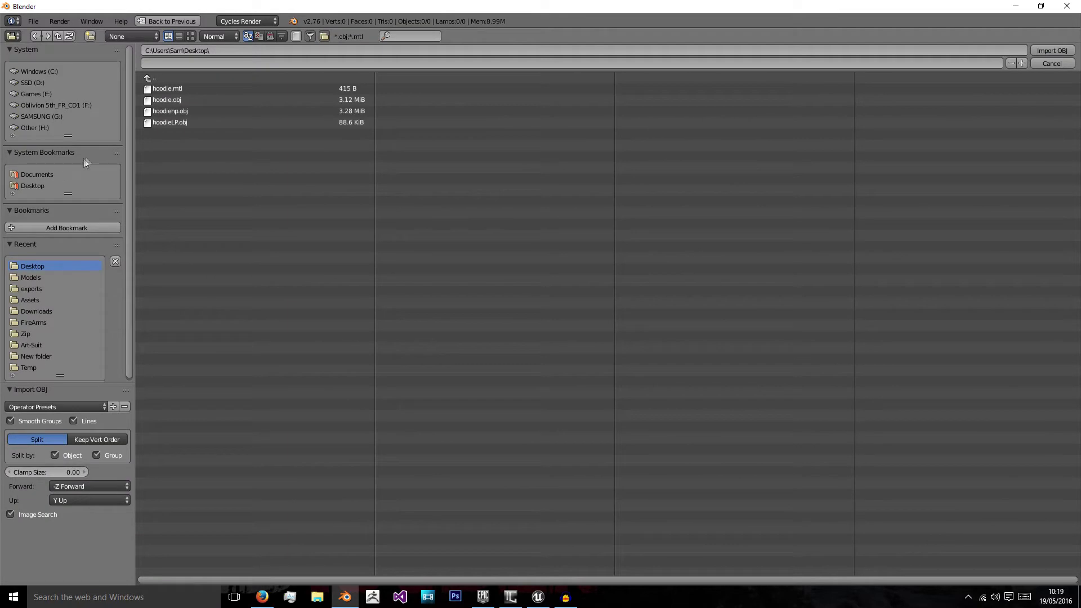
{"action": "left_click", "coordinate": [218, 125]}
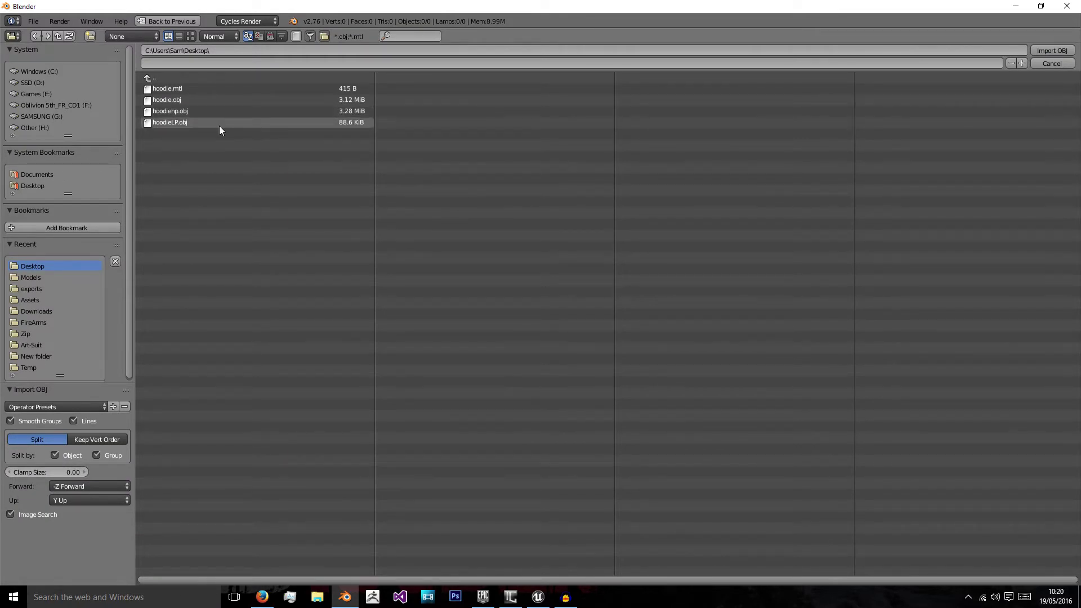
{"action": "double_click", "coordinate": [218, 124]}
{"action": "scroll", "coordinate": [586, 243], "scroll_direction": "down", "scroll_amount": 4}
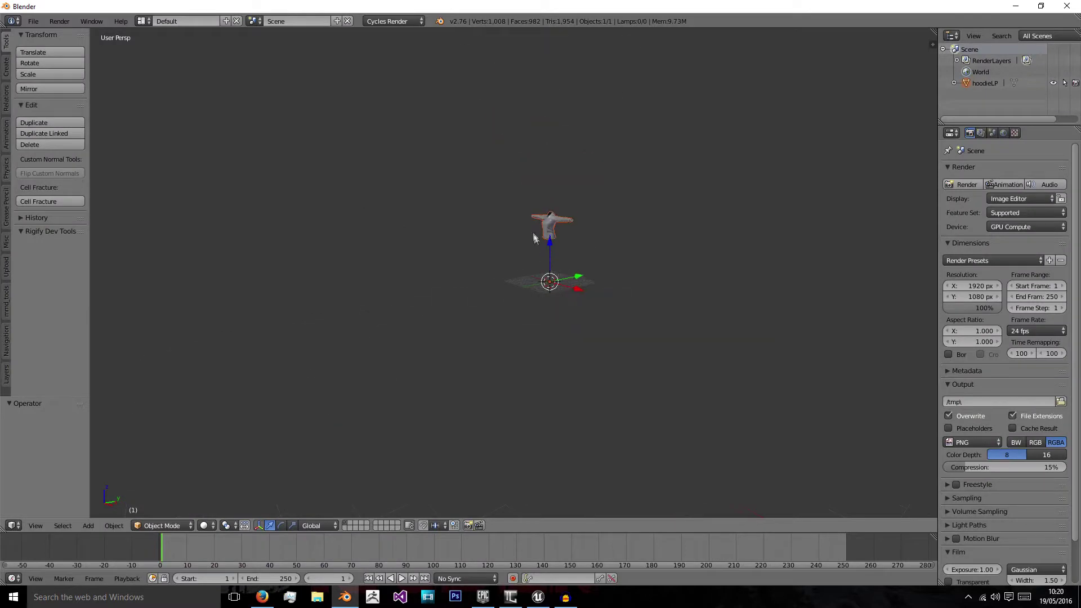
{"action": "scroll", "coordinate": [557, 278], "scroll_direction": "up", "scroll_amount": 5}
{"action": "middle_click_drag", "start_coordinate": [560, 227], "coordinate": [620, 338]}
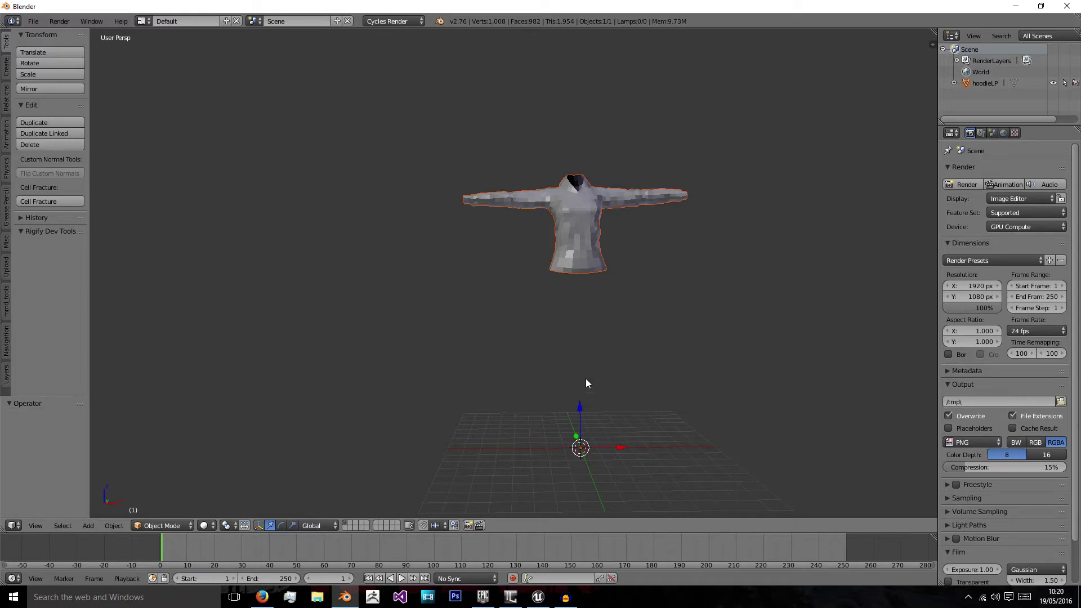
{"action": "middle_click_drag", "start_coordinate": [594, 374], "coordinate": [451, 396]}
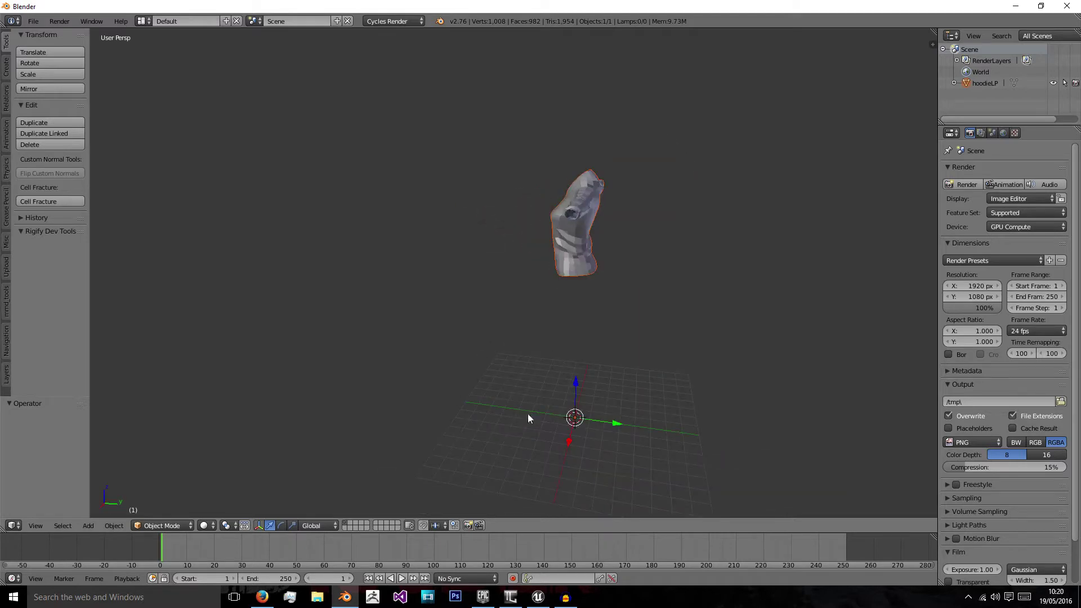
{"action": "left_click", "coordinate": [510, 597]}
{"action": "scroll", "coordinate": [580, 430], "scroll_direction": "down", "scroll_amount": 5}
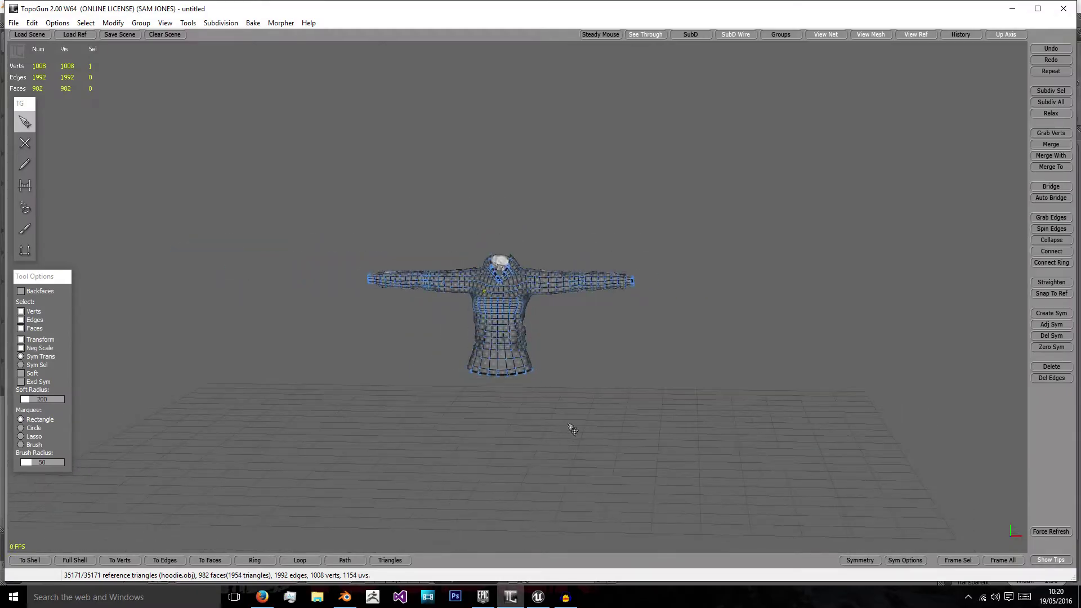
{"action": "middle_click_drag", "start_coordinate": [573, 435], "coordinate": [595, 394]}
{"action": "left_click", "coordinate": [344, 597]}
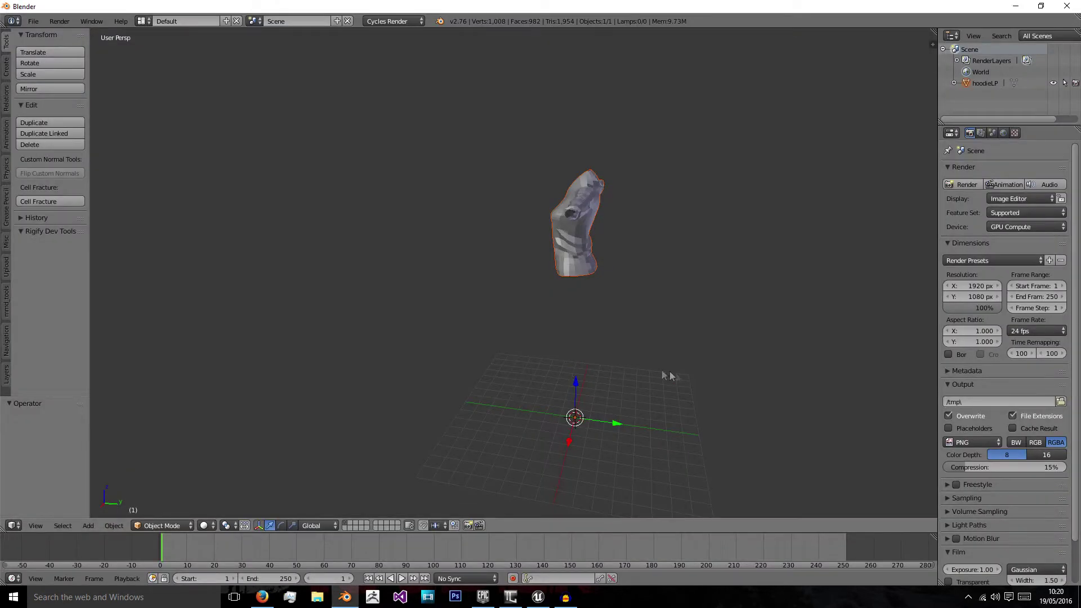
Apply smooth shading to the imported hoodie object and deselect it.
{"action": "middle_click_drag", "start_coordinate": [511, 316], "coordinate": [549, 301]}
{"action": "right_click", "coordinate": [511, 255]}
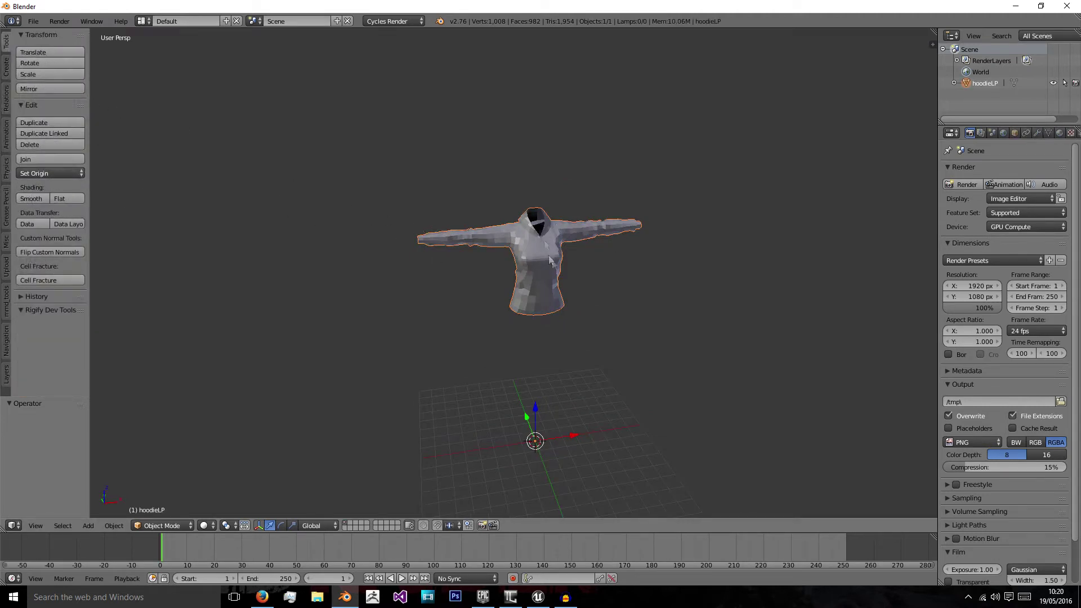
{"action": "left_click", "coordinate": [41, 202]}
{"action": "key", "text": "a"}
{"action": "key", "text": "a"}
{"action": "mouse_move", "coordinate": [582, 244]}
{"action": "middle_mouse_down"}
{"action": "mouse_move", "coordinate": [546, 252]}
{"action": "mouse_move", "coordinate": [617, 255]}
{"action": "mouse_move", "coordinate": [245, 403]}
{"action": "middle_mouse_up"}
{"action": "key", "text": "a"}
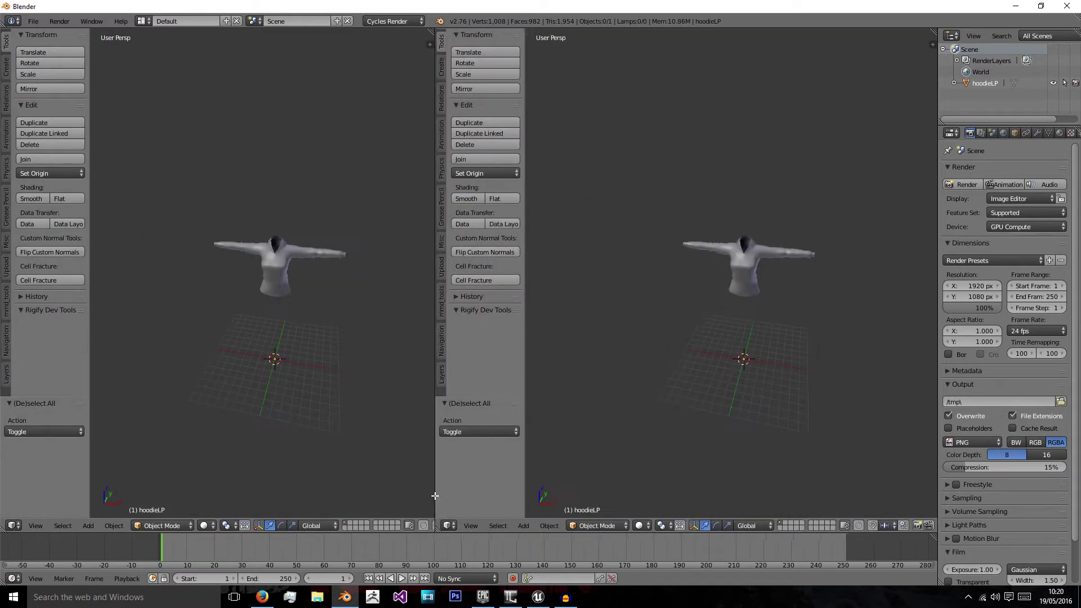
Show the UV/Image Editor beside the 3D view and put the hoodie mesh into Edit Mode, framed up close.
{"action": "left_click", "coordinate": [13, 525]}
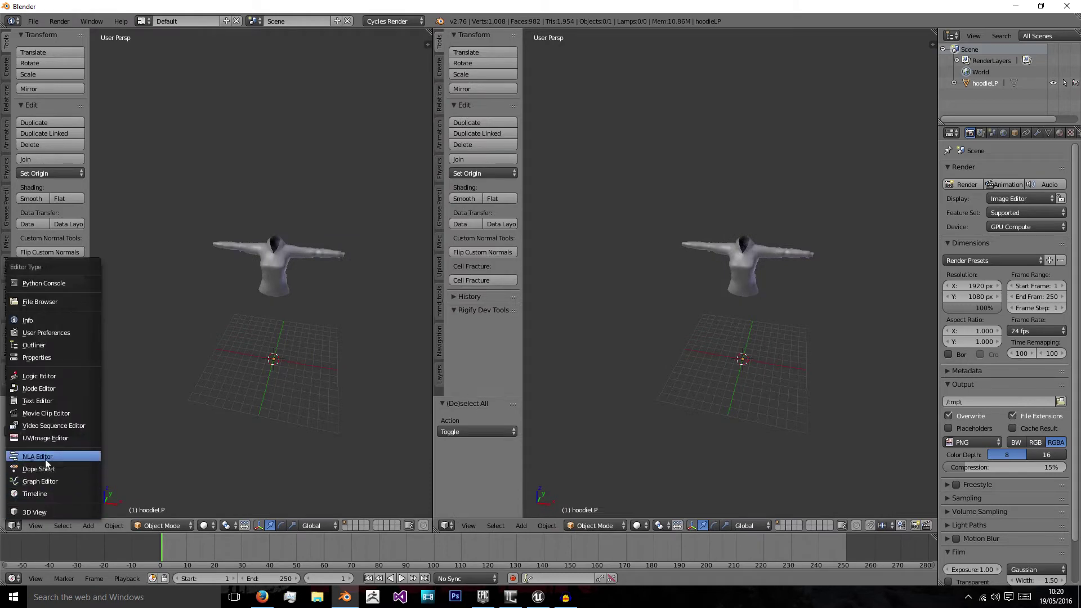
{"action": "left_click", "coordinate": [40, 435]}
{"action": "right_click", "coordinate": [774, 249]}
{"action": "key", "text": "Tab"}
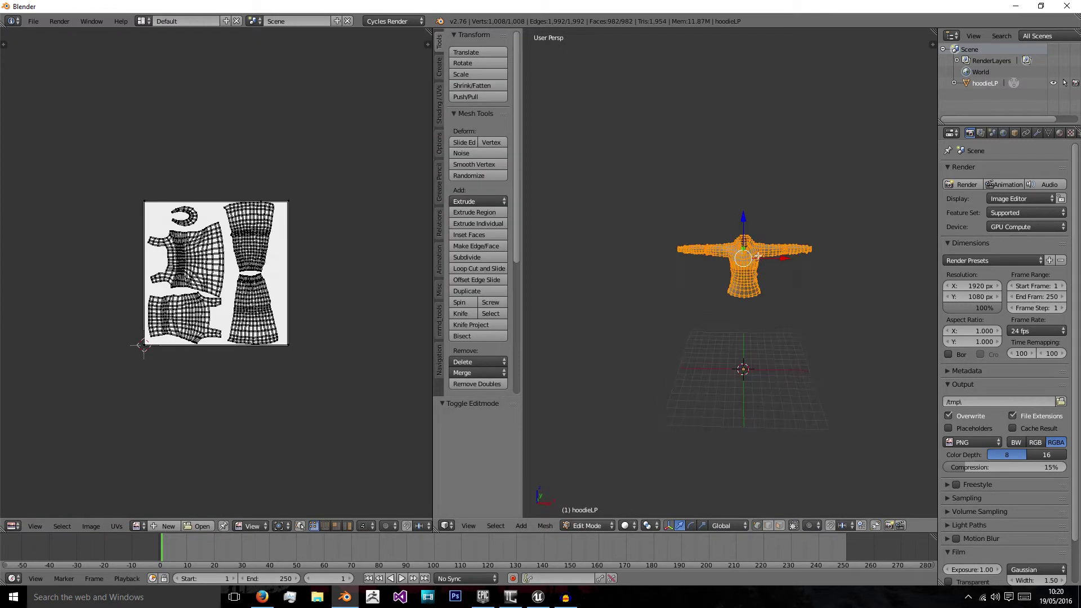
{"action": "key", "text": "KP_Decimal"}
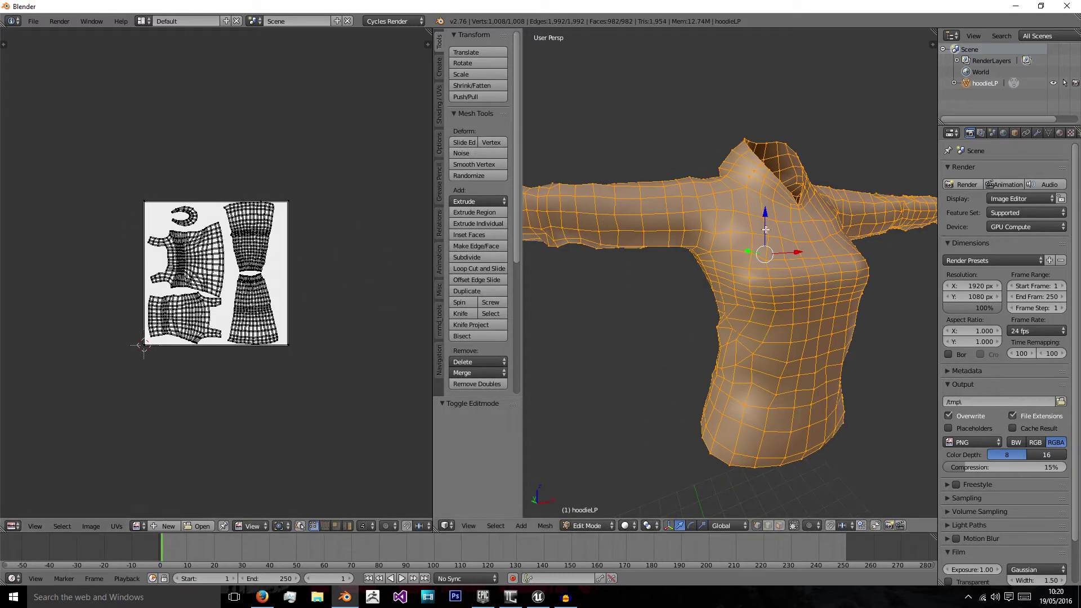
Clear all seams from the fully selected hoodie mesh, unwrap it without seams and inspect the resulting UV layout.
{"action": "left_click", "coordinate": [439, 104]}
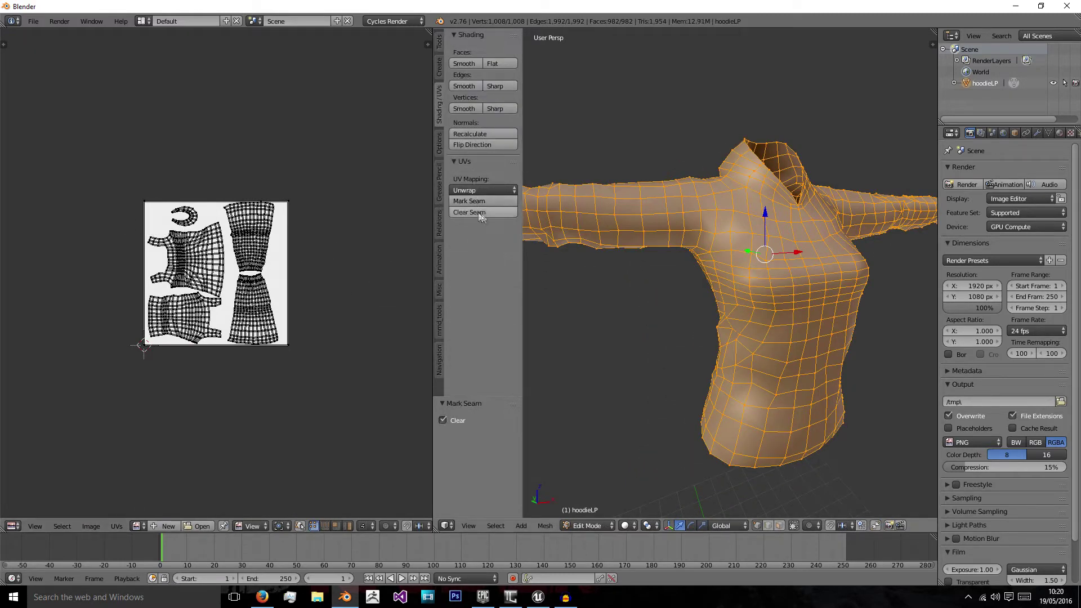
{"action": "left_click", "coordinate": [478, 191]}
{"action": "left_click", "coordinate": [481, 207]}
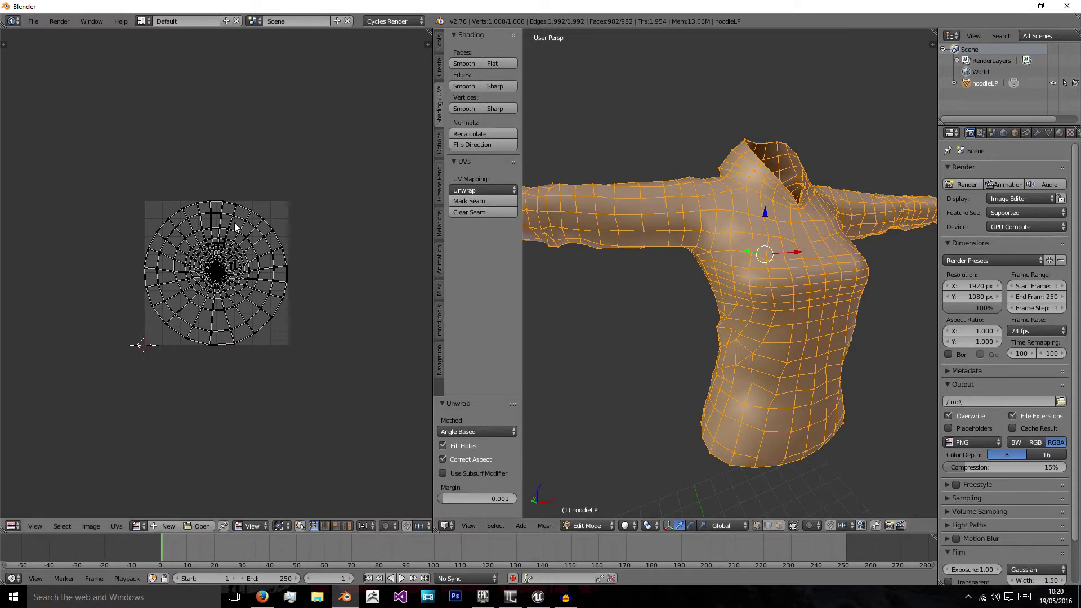
{"action": "scroll", "coordinate": [180, 259], "scroll_direction": "up", "scroll_amount": 6}
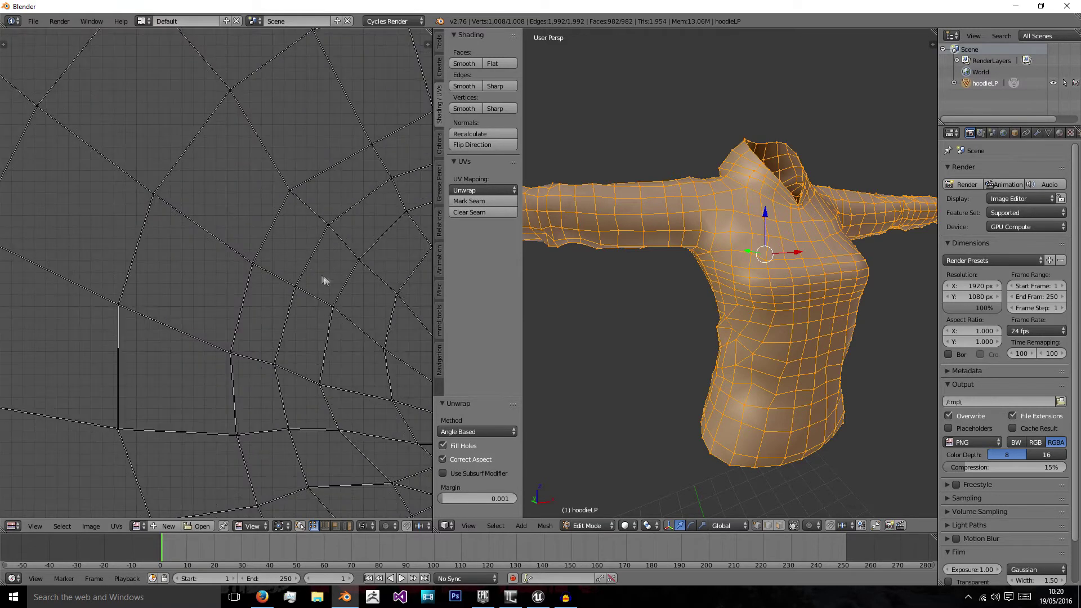
{"action": "scroll", "coordinate": [353, 290], "scroll_direction": "down", "scroll_amount": 8}
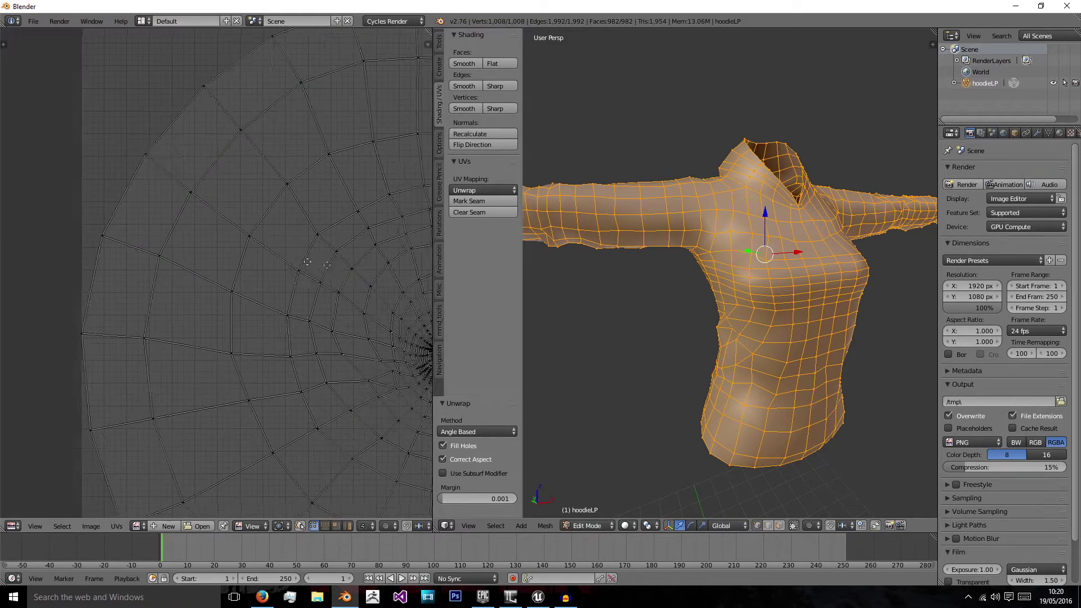
{"action": "scroll", "coordinate": [325, 258], "scroll_direction": "up", "scroll_amount": 4}
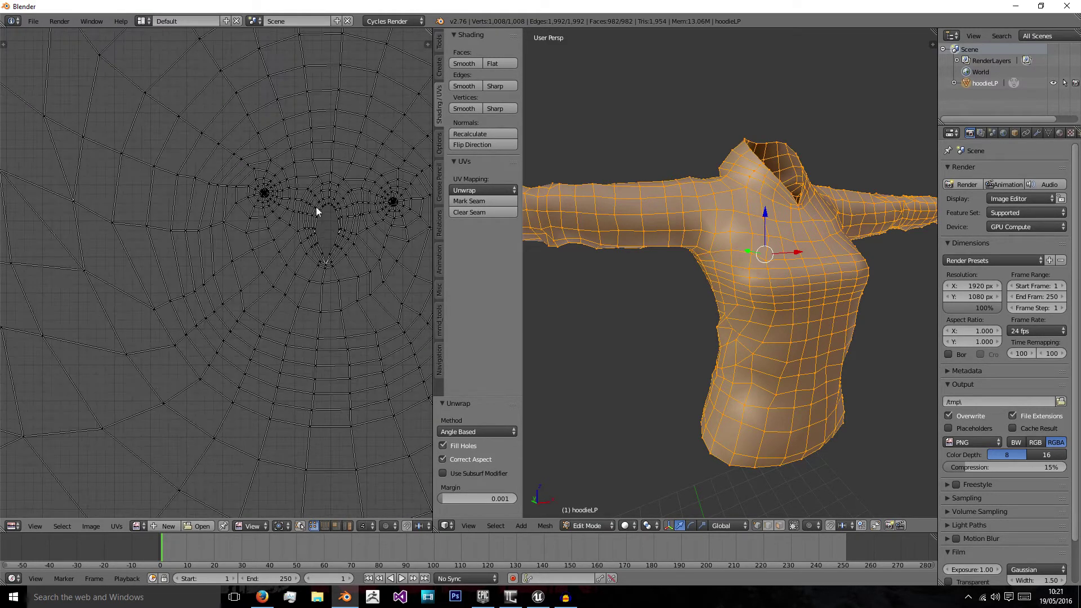
{"action": "scroll", "coordinate": [317, 212], "scroll_direction": "down", "scroll_amount": 10}
{"action": "middle_click_drag", "start_coordinate": [352, 196], "coordinate": [286, 236]}
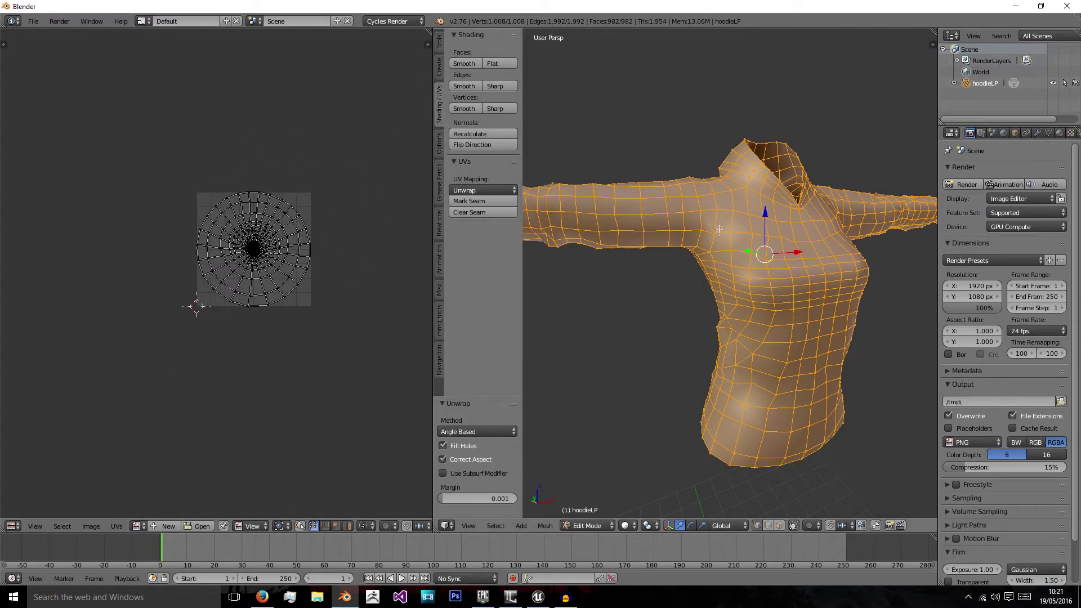
Select the edge loops around both shoulders where the sleeves join the torso and mark them as seams.
{"action": "scroll", "coordinate": [720, 229], "scroll_direction": "down", "scroll_amount": 4}
{"action": "scroll", "coordinate": [715, 225], "scroll_direction": "up", "scroll_amount": 6}
{"action": "scroll", "coordinate": [703, 232], "scroll_direction": "down", "scroll_amount": 2}
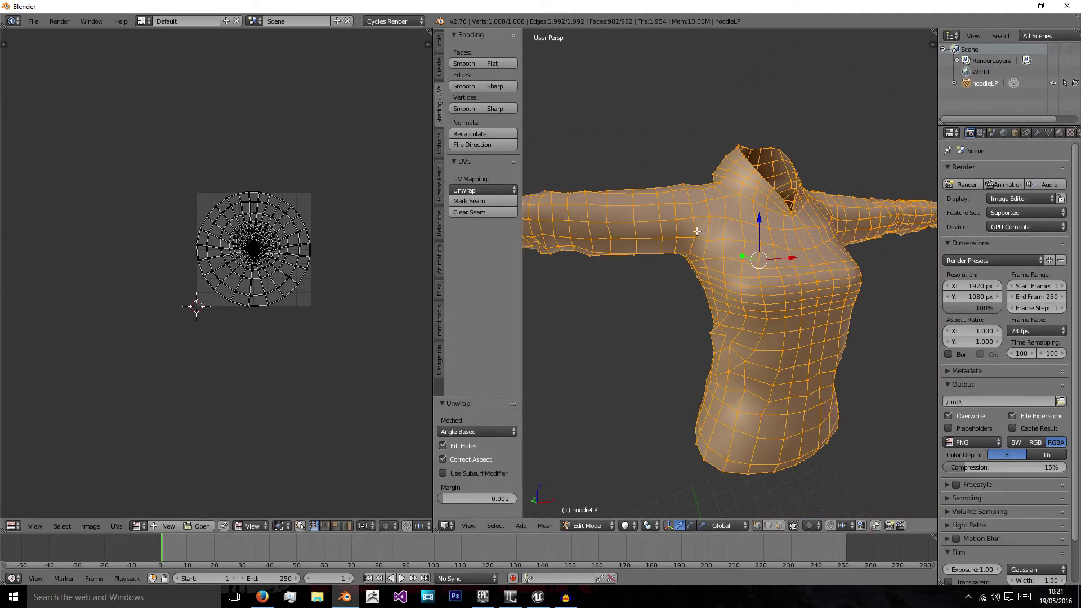
{"action": "middle_click_drag", "start_coordinate": [697, 231], "coordinate": [728, 259]}
{"action": "key", "text": "a"}
{"action": "scroll", "coordinate": [704, 258], "scroll_direction": "up", "scroll_amount": 3}
{"action": "scroll", "coordinate": [714, 276], "scroll_direction": "up", "scroll_amount": 2}
{"action": "right_click", "coordinate": [716, 283], "text": "alt"}
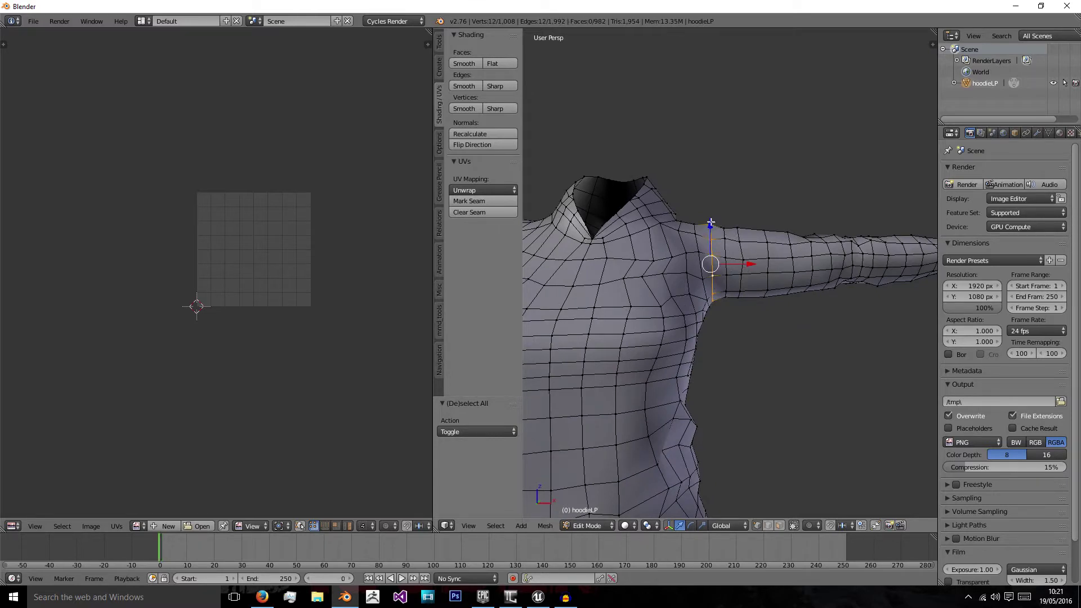
{"action": "scroll", "coordinate": [643, 287], "scroll_direction": "down", "scroll_amount": 5}
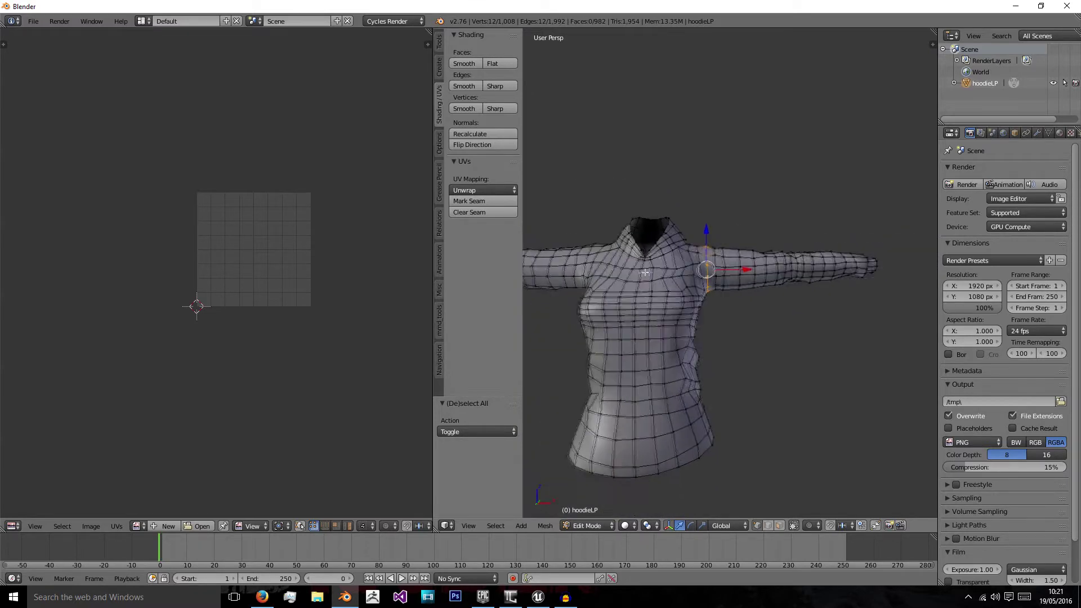
{"action": "middle_click_drag", "start_coordinate": [643, 287], "coordinate": [672, 273]}
{"action": "right_click", "coordinate": [663, 277], "text": "alt+shift"}
{"action": "middle_click_drag", "start_coordinate": [787, 269], "coordinate": [755, 274]}
{"action": "left_click", "coordinate": [501, 202]}
Select the whole hoodie mesh, unwrap it again with the shoulder seams and inspect the UV islands.
{"action": "key", "text": "a"}
{"action": "middle_click_drag", "start_coordinate": [800, 225], "coordinate": [754, 259]}
{"action": "key", "text": "a"}
{"action": "left_click", "coordinate": [483, 189]}
{"action": "left_click", "coordinate": [488, 205]}
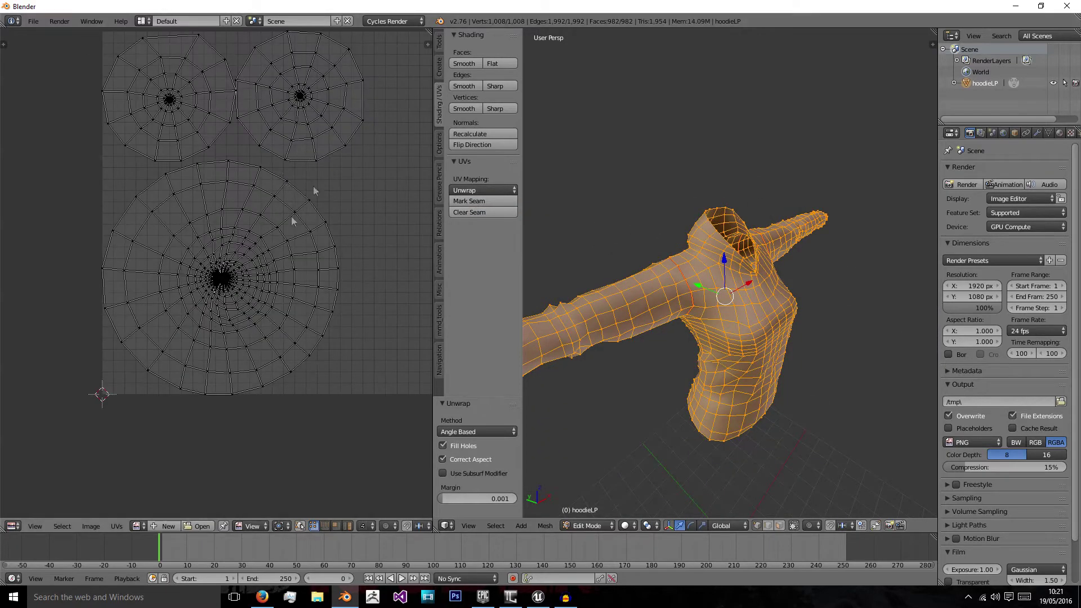
{"action": "scroll", "coordinate": [243, 145], "scroll_direction": "up", "scroll_amount": 5}
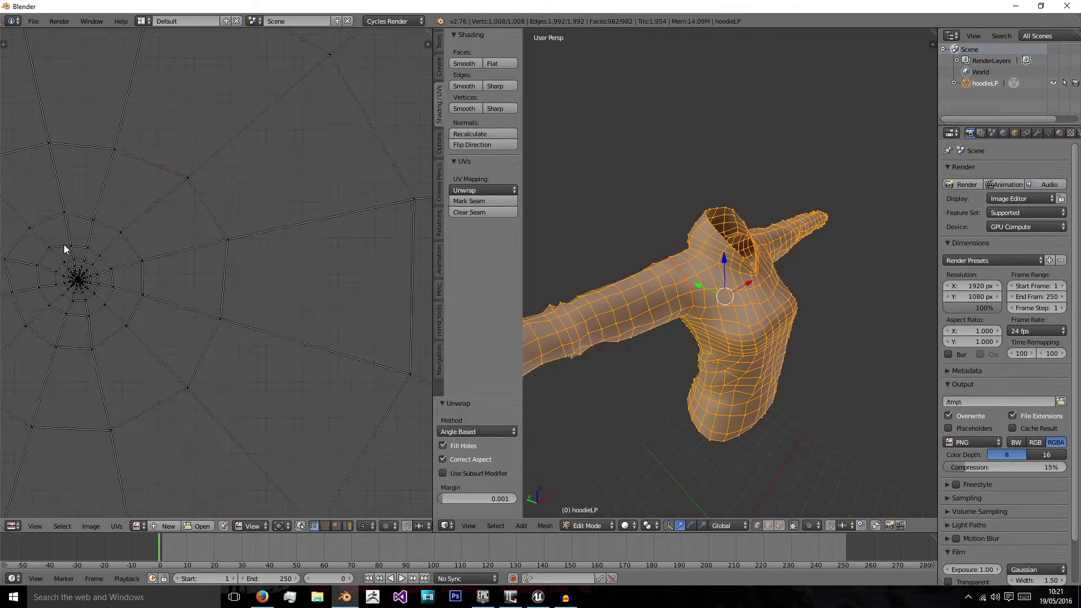
Select the edge loops running along the undersides of both sleeves and down both sides of the torso.
{"action": "scroll", "coordinate": [68, 249], "scroll_direction": "up", "scroll_amount": 2}
{"action": "key", "text": "a"}
{"action": "middle_click_drag", "start_coordinate": [788, 237], "coordinate": [737, 46]}
{"action": "right_click", "coordinate": [738, 60], "text": "alt"}
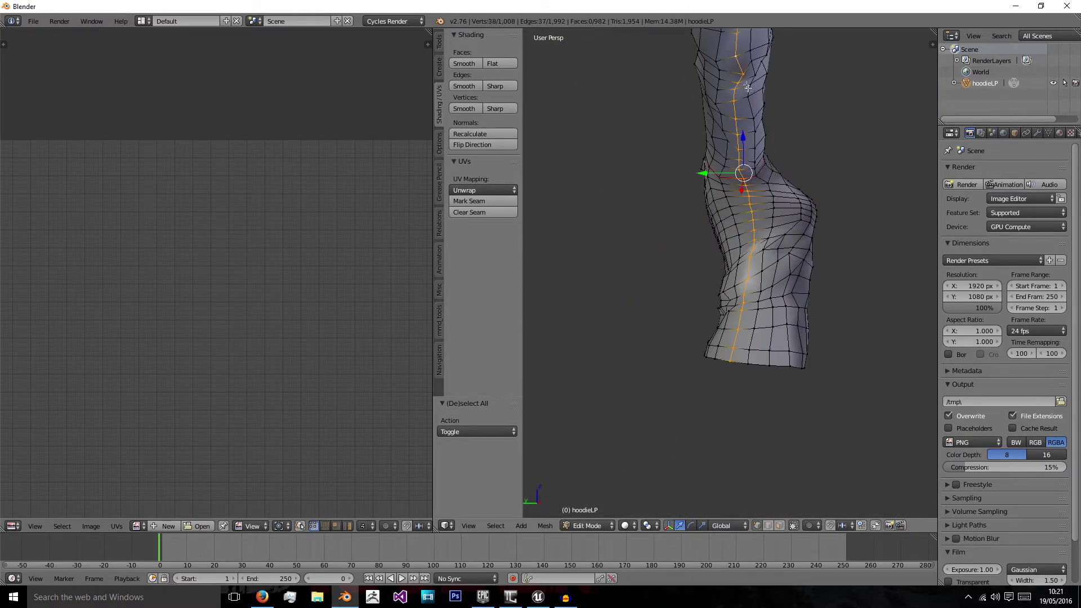
{"action": "middle_click_drag", "start_coordinate": [748, 88], "coordinate": [808, 132]}
{"action": "scroll", "coordinate": [633, 132], "scroll_direction": "down", "scroll_amount": 4}
{"action": "middle_click_drag", "start_coordinate": [648, 135], "coordinate": [736, 137]}
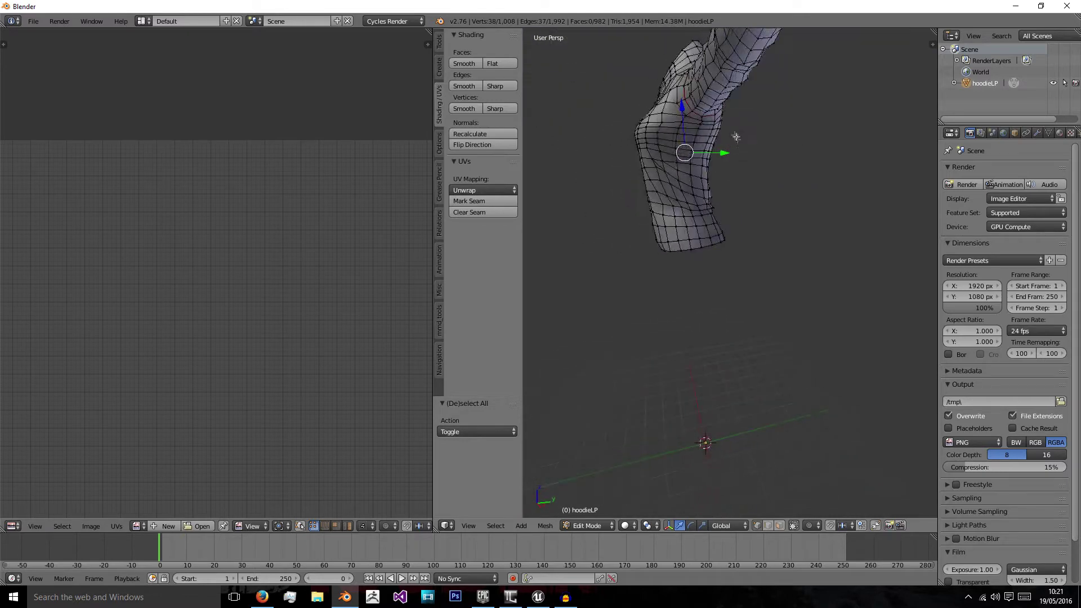
{"action": "scroll", "coordinate": [706, 116], "scroll_direction": "up", "scroll_amount": 3}
{"action": "right_click", "coordinate": [657, 117], "text": "alt+shift"}
{"action": "scroll", "coordinate": [653, 115], "scroll_direction": "down", "scroll_amount": 5}
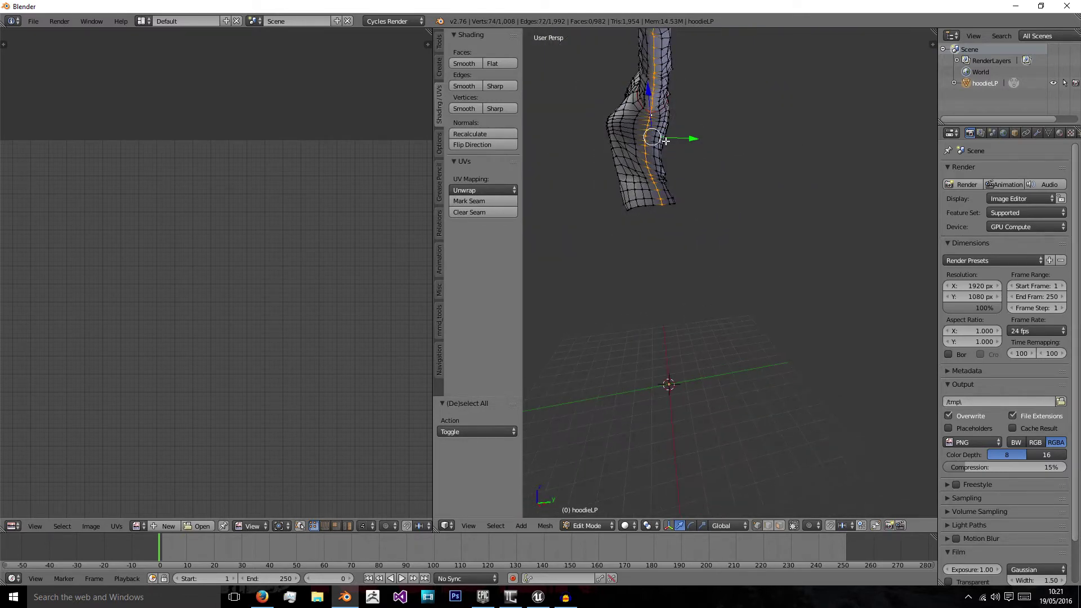
Check the selected underarm and side loops from several angles and mark them as seams.
{"action": "middle_click_drag", "start_coordinate": [665, 141], "coordinate": [674, 164]}
{"action": "scroll", "coordinate": [675, 164], "scroll_direction": "up", "scroll_amount": 8}
{"action": "scroll", "coordinate": [664, 157], "scroll_direction": "down", "scroll_amount": 4}
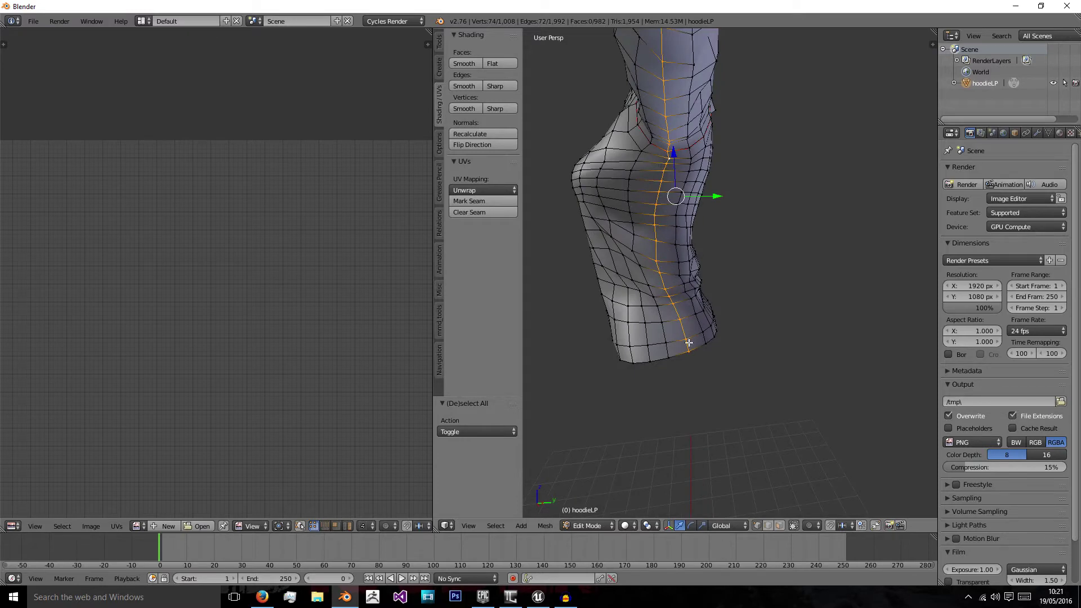
{"action": "scroll", "coordinate": [709, 271], "scroll_direction": "down", "scroll_amount": 6}
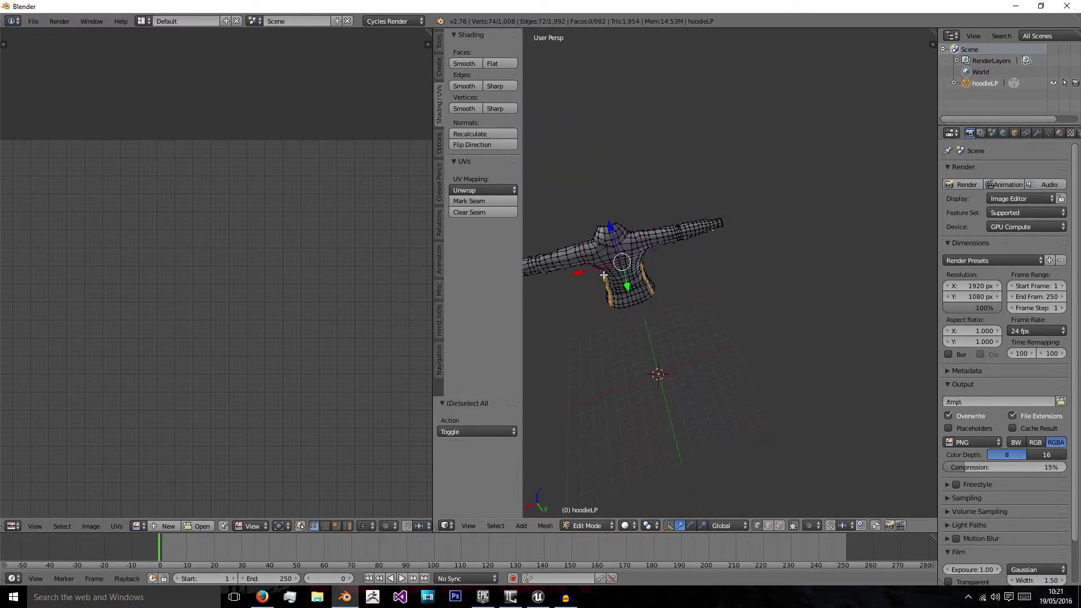
{"action": "middle_click_drag", "start_coordinate": [626, 274], "coordinate": [715, 238]}
{"action": "scroll", "coordinate": [704, 274], "scroll_direction": "up", "scroll_amount": 4}
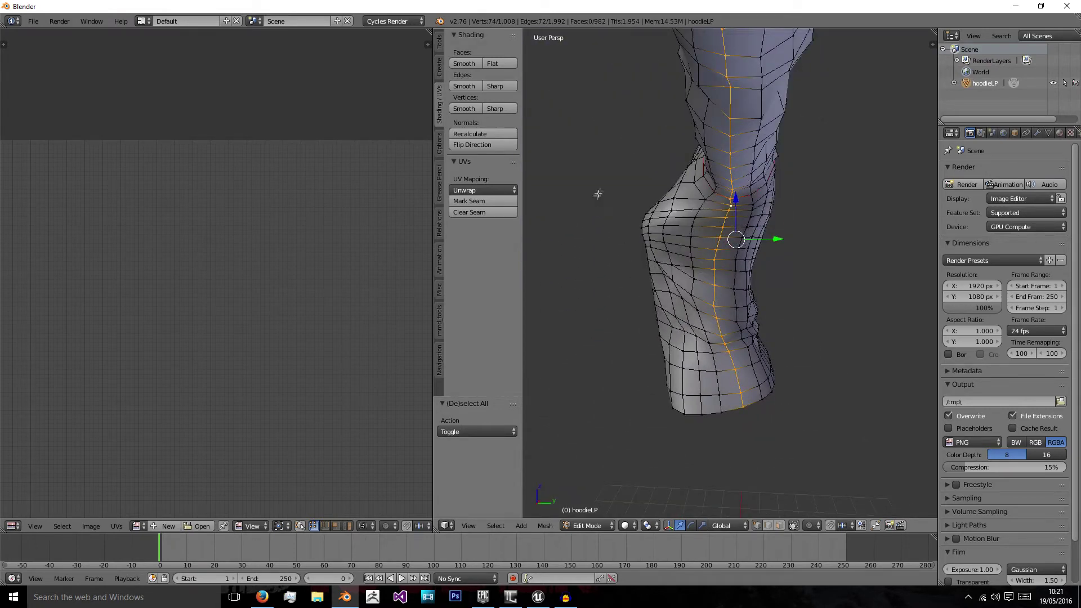
{"action": "scroll", "coordinate": [597, 197], "scroll_direction": "down", "scroll_amount": 3}
{"action": "middle_click_drag", "start_coordinate": [613, 204], "coordinate": [721, 231]}
{"action": "scroll", "coordinate": [234, 227], "scroll_direction": "down", "scroll_amount": 3}
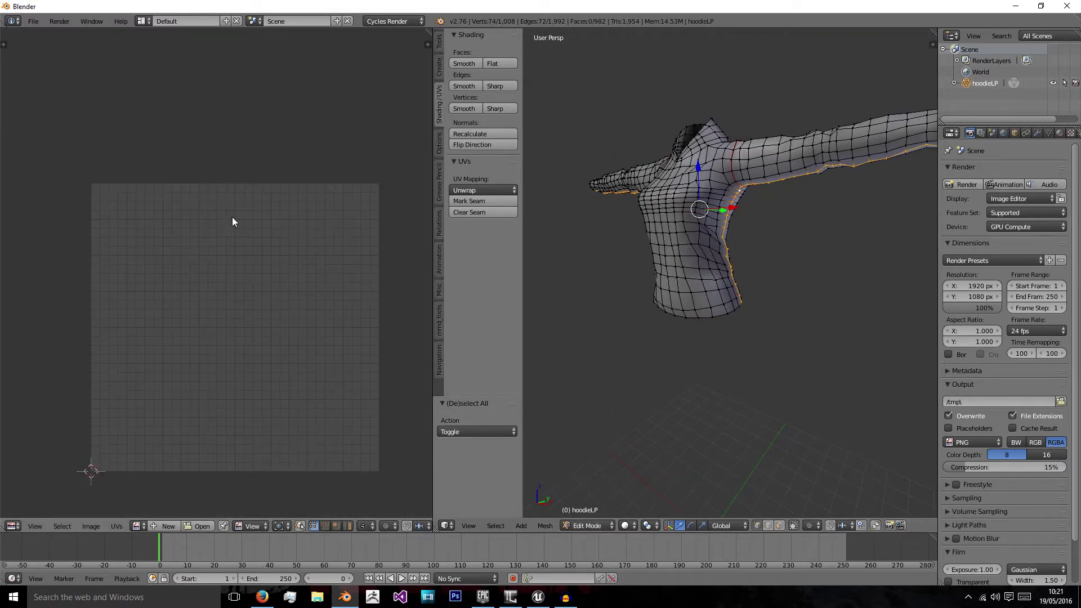
{"action": "left_click", "coordinate": [469, 201]}
Select the whole hoodie mesh, unwrap it with the underarm and side seams, and inspect the torso and sleeve islands.
{"action": "key", "text": "a"}
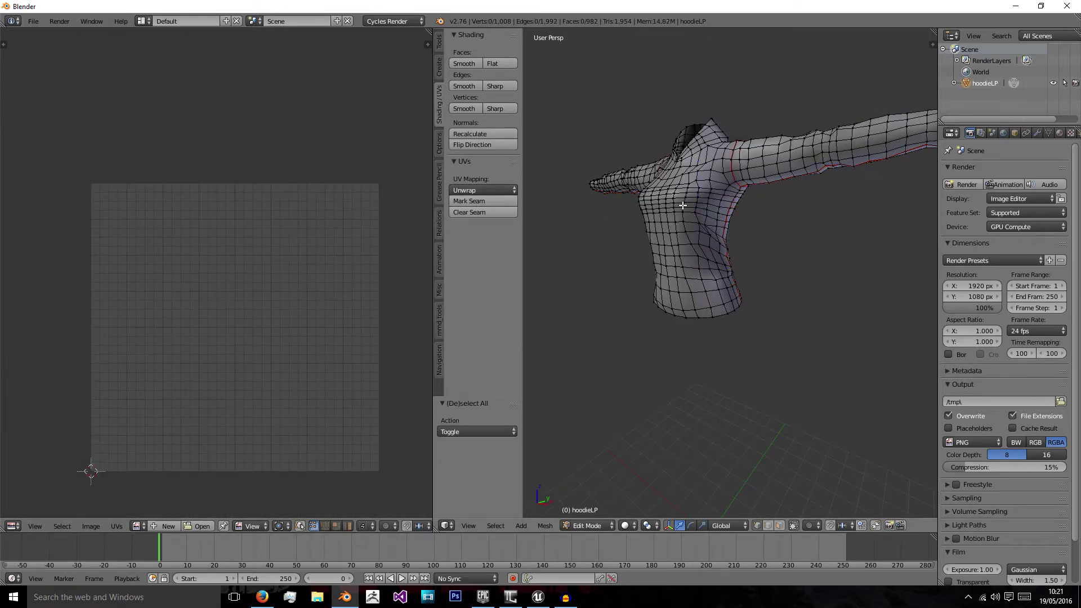
{"action": "middle_click_drag", "start_coordinate": [683, 205], "coordinate": [741, 212]}
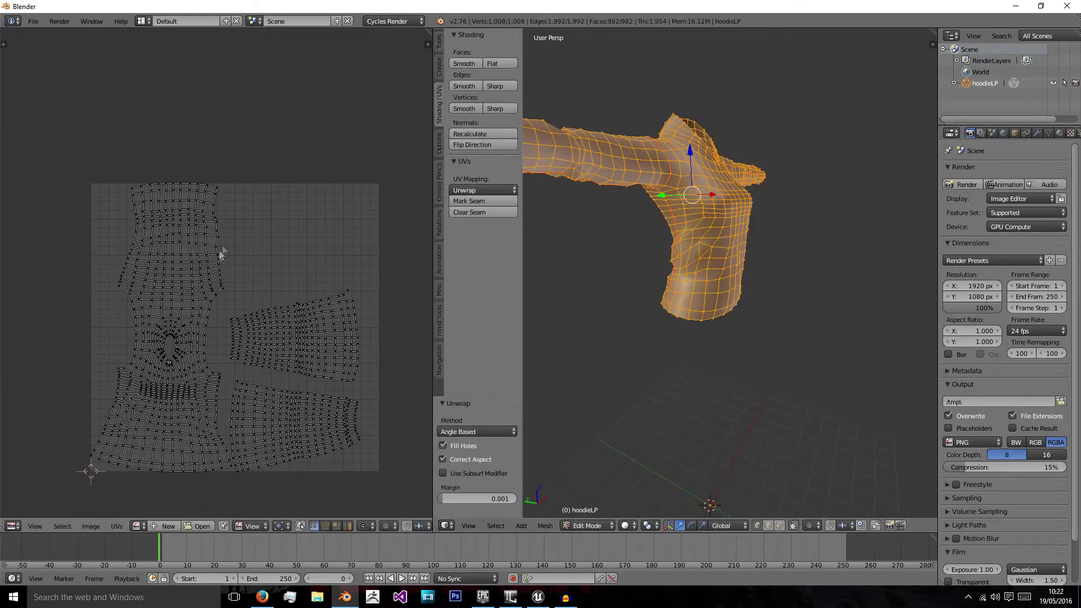
{"action": "middle_click_drag", "start_coordinate": [222, 253], "coordinate": [182, 125]}
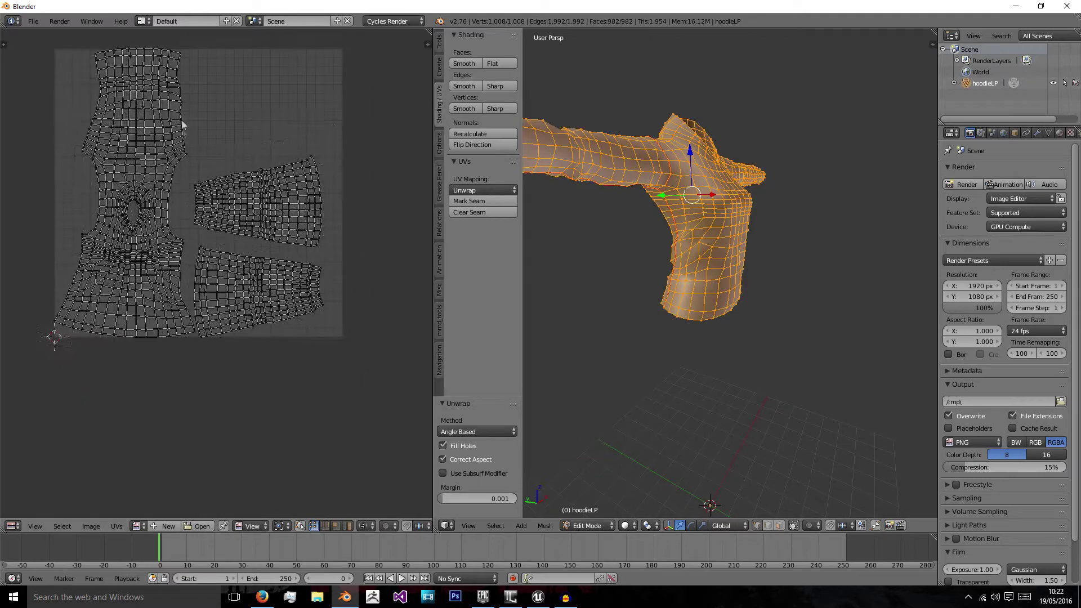
{"action": "scroll", "coordinate": [225, 282], "scroll_direction": "up", "scroll_amount": 3}
{"action": "scroll", "coordinate": [212, 186], "scroll_direction": "down", "scroll_amount": 3}
{"action": "scroll", "coordinate": [208, 191], "scroll_direction": "up", "scroll_amount": 4}
{"action": "scroll", "coordinate": [209, 193], "scroll_direction": "down", "scroll_amount": 1}
{"action": "scroll", "coordinate": [212, 193], "scroll_direction": "up", "scroll_amount": 3}
{"action": "scroll", "coordinate": [242, 96], "scroll_direction": "down", "scroll_amount": 3}
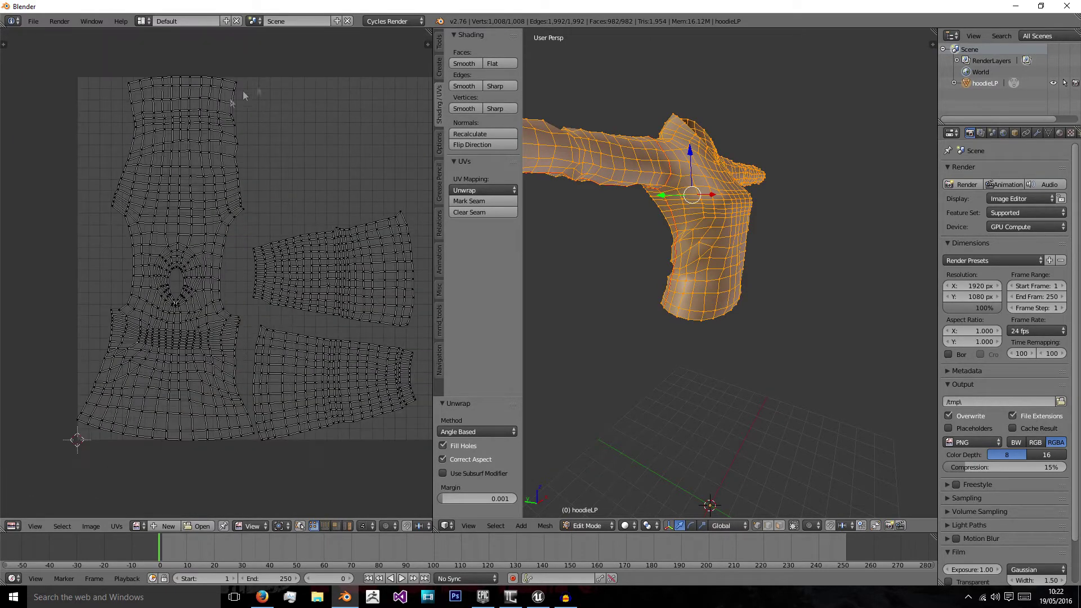
{"action": "scroll", "coordinate": [188, 200], "scroll_direction": "up", "scroll_amount": 3}
{"action": "scroll", "coordinate": [290, 224], "scroll_direction": "up", "scroll_amount": 1}
Select the edges along the top of one shoulder, between the sleeve seam and the base of the hood.
{"action": "middle_click_drag", "start_coordinate": [619, 236], "coordinate": [711, 212]}
{"action": "key", "text": "a"}
{"action": "scroll", "coordinate": [688, 239], "scroll_direction": "up", "scroll_amount": 4}
{"action": "right_click", "coordinate": [693, 223]}
{"action": "right_click", "coordinate": [704, 250], "text": "shift"}
{"action": "right_click", "coordinate": [724, 279], "text": "shift"}
{"action": "right_click", "coordinate": [747, 312], "text": "shift"}
{"action": "scroll", "coordinate": [732, 282], "scroll_direction": "down", "scroll_amount": 4}
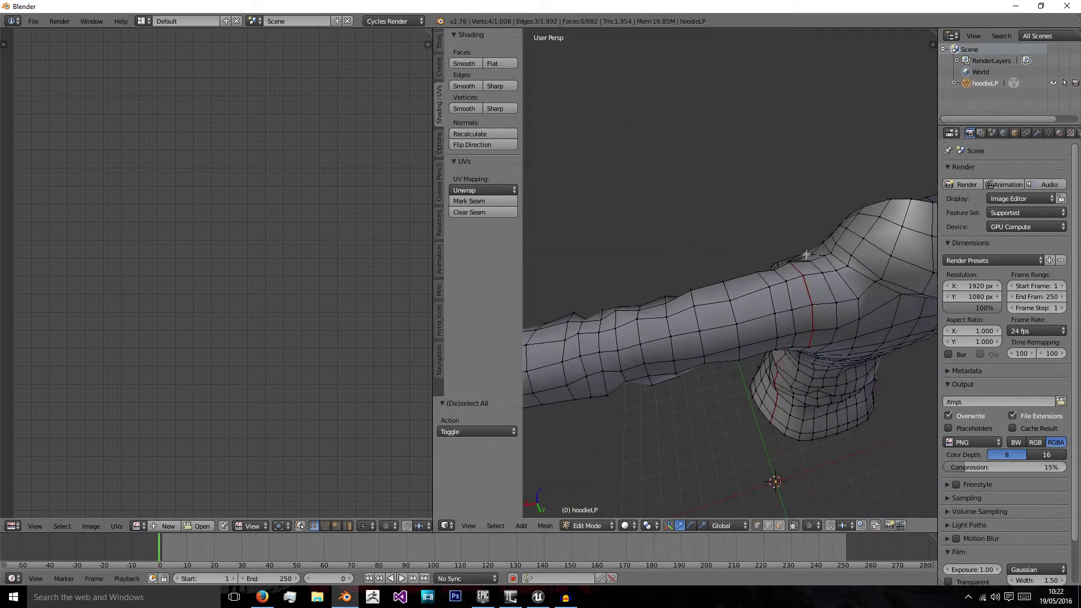
Select the matching top edges on the other shoulder and mark the shoulder-top edges as seams.
{"action": "right_click", "coordinate": [803, 276], "text": "shift"}
{"action": "right_click", "coordinate": [822, 273], "text": "shift"}
{"action": "right_click", "coordinate": [836, 270], "text": "shift"}
{"action": "right_click", "coordinate": [848, 266], "text": "shift"}
{"action": "middle_click_drag", "start_coordinate": [848, 264], "coordinate": [732, 237]}
{"action": "left_click", "coordinate": [497, 211]}
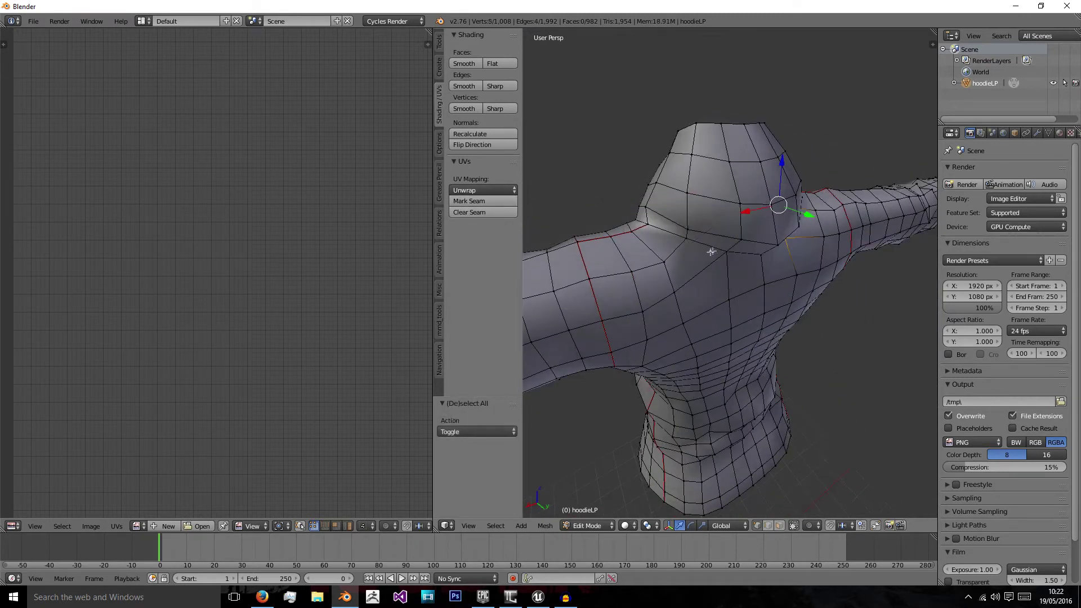
Select the complete edge loop around the base of the hood and mark it as a seam.
{"action": "right_click", "coordinate": [711, 248], "text": "alt"}
{"action": "right_click", "coordinate": [761, 254], "text": "shift"}
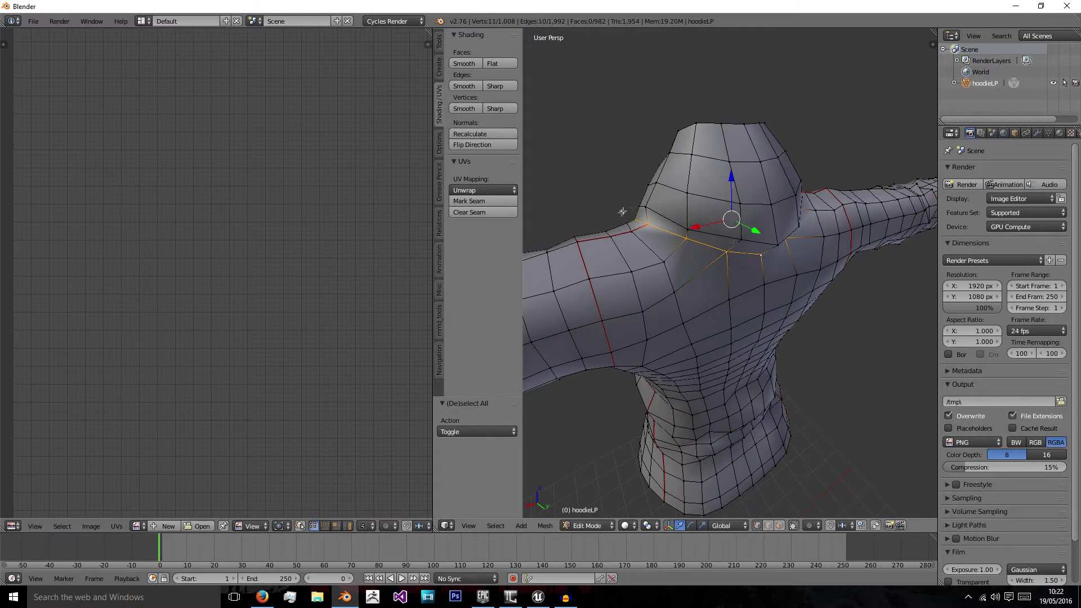
{"action": "middle_click_drag", "start_coordinate": [622, 211], "coordinate": [753, 210]}
{"action": "middle_click_drag", "start_coordinate": [728, 303], "coordinate": [692, 298]}
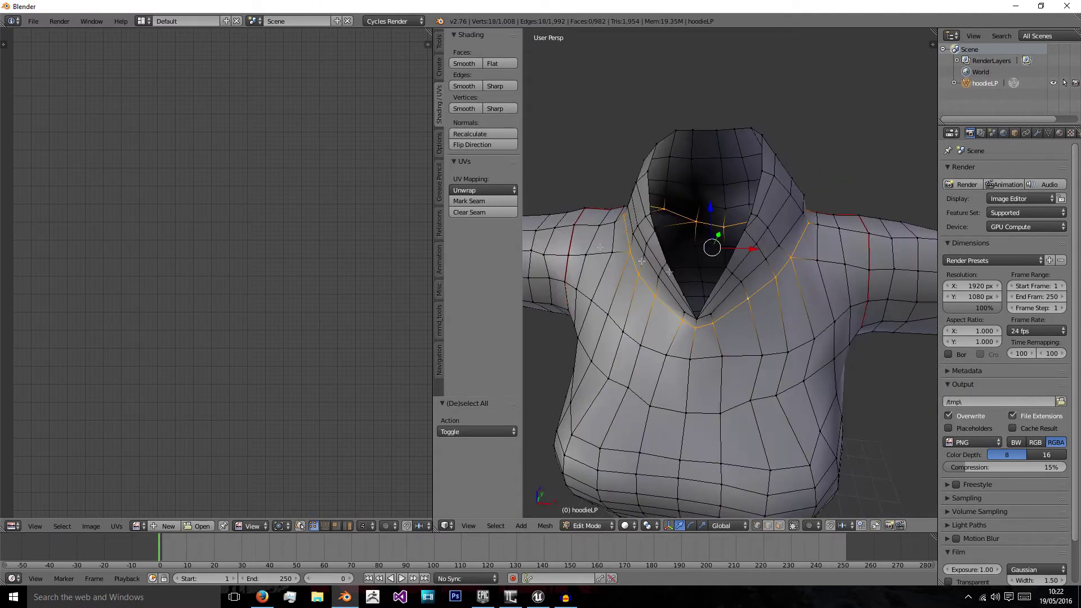
Unwrap the whole hoodie mesh with the shoulder-top and hood seams and inspect the separate front, back, sleeve and hood islands.
{"action": "key", "text": "a"}
{"action": "left_click", "coordinate": [512, 191]}
{"action": "left_click", "coordinate": [513, 203]}
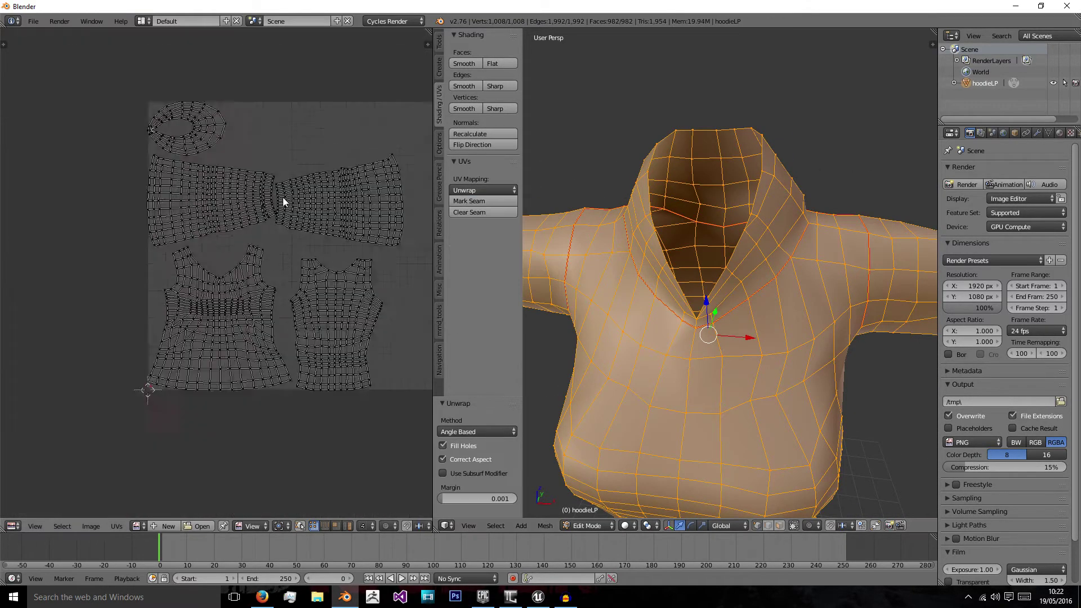
{"action": "scroll", "coordinate": [274, 269], "scroll_direction": "up", "scroll_amount": 5}
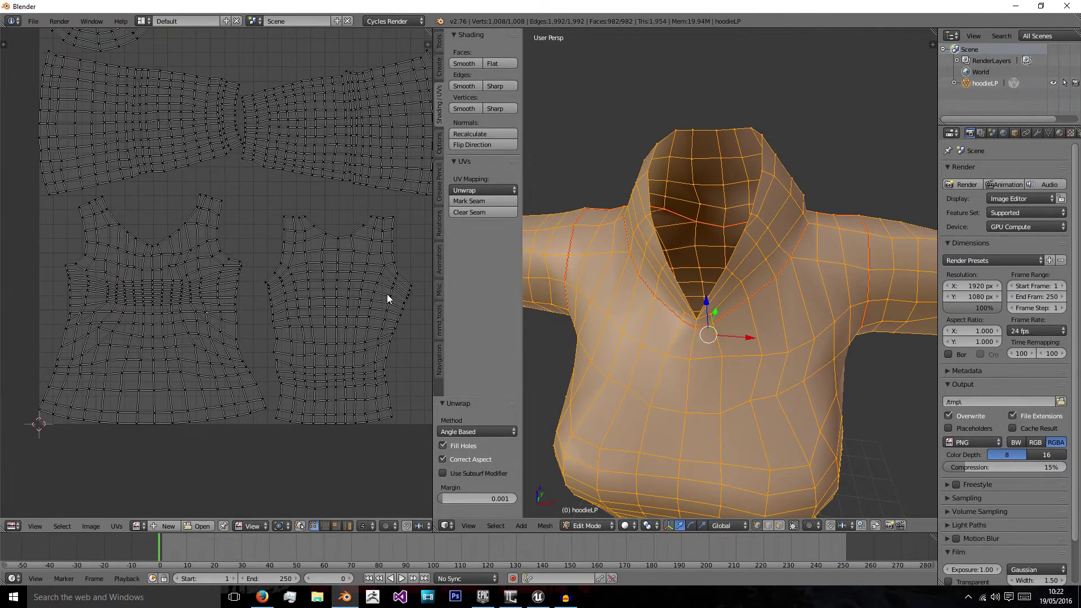
{"action": "scroll", "coordinate": [338, 185], "scroll_direction": "up", "scroll_amount": 2}
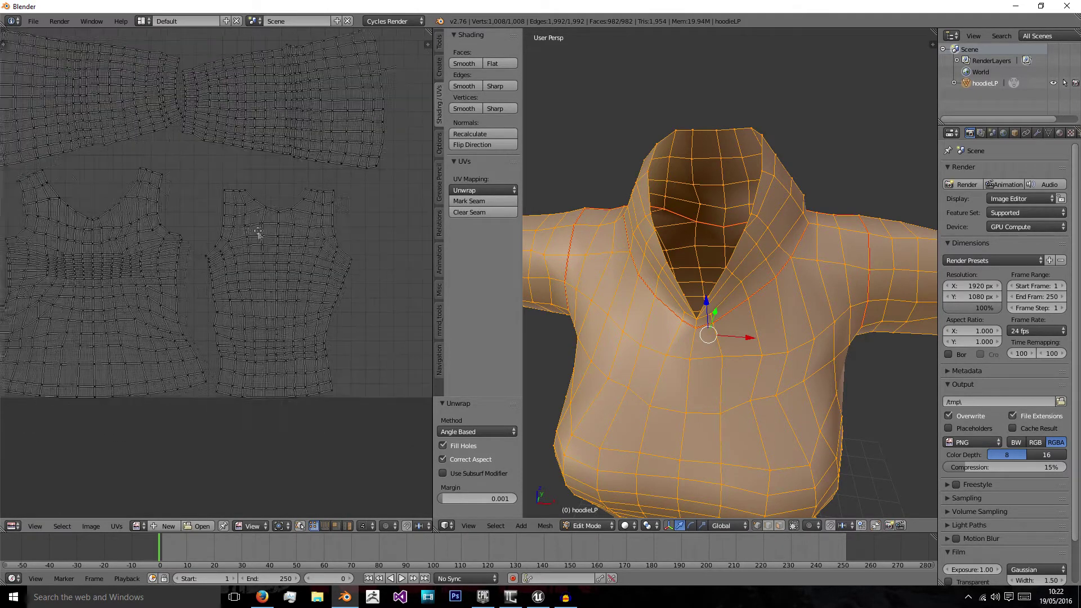
{"action": "scroll", "coordinate": [282, 209], "scroll_direction": "down", "scroll_amount": 4}
{"action": "scroll", "coordinate": [268, 233], "scroll_direction": "up", "scroll_amount": 4}
{"action": "scroll", "coordinate": [265, 234], "scroll_direction": "down", "scroll_amount": 3}
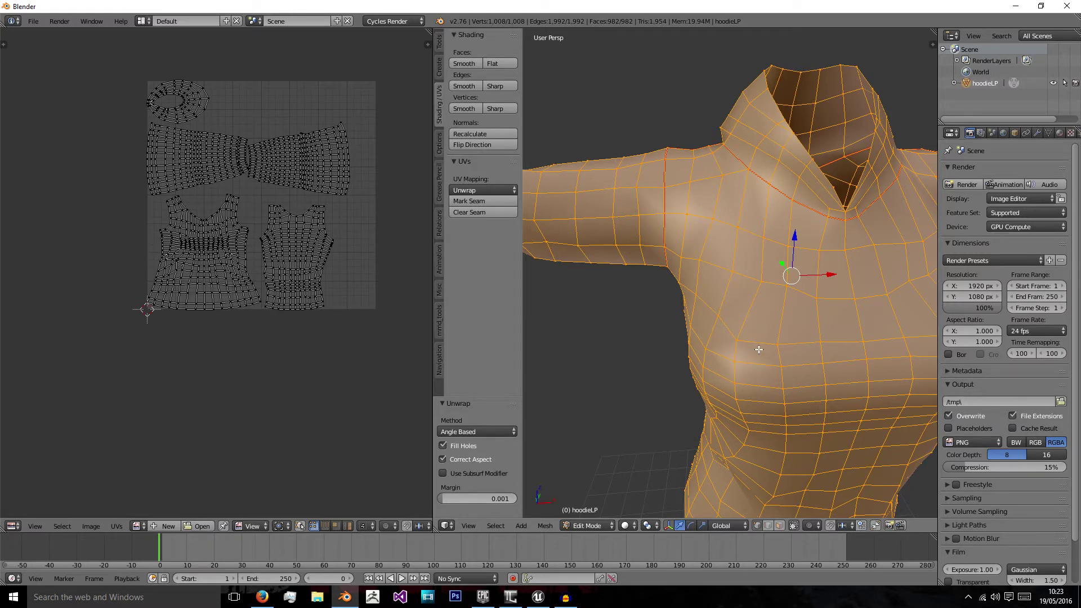
Try marking the vertical edge line up the back centre of the hood as a seam.
{"action": "key", "text": "a"}
{"action": "middle_click_drag", "start_coordinate": [759, 350], "coordinate": [787, 218]}
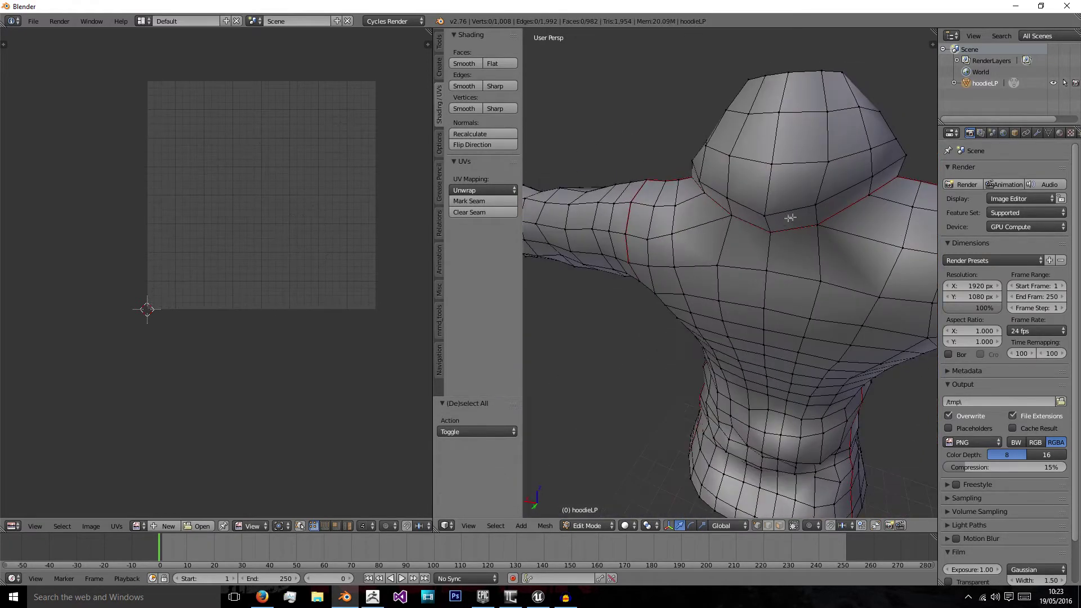
{"action": "right_click", "coordinate": [770, 231]}
{"action": "right_click", "coordinate": [764, 215], "text": "shift"}
{"action": "right_click", "coordinate": [772, 164], "text": "shift"}
{"action": "right_click", "coordinate": [779, 114], "text": "shift"}
{"action": "right_click", "coordinate": [786, 72], "text": "ctrl"}
{"action": "middle_click_drag", "start_coordinate": [786, 72], "coordinate": [754, 164]}
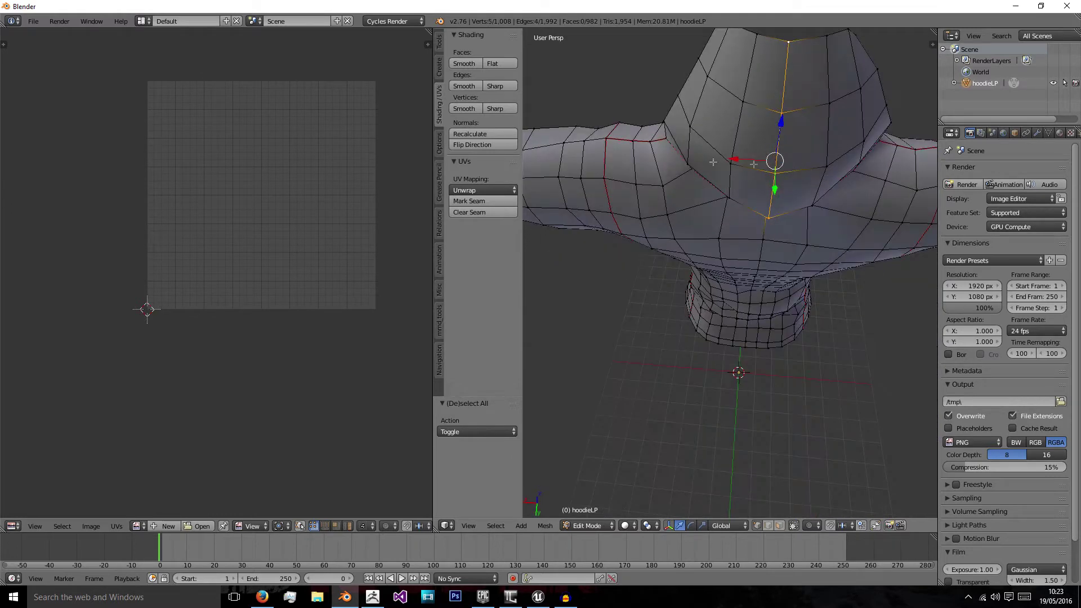
{"action": "left_click", "coordinate": [486, 201]}
Unwrap the whole mesh with the hood's back seam and inspect the shape of the hood island.
{"action": "middle_click_drag", "start_coordinate": [738, 123], "coordinate": [711, 193]}
{"action": "key", "text": "a"}
{"action": "right_click", "coordinate": [630, 336]}
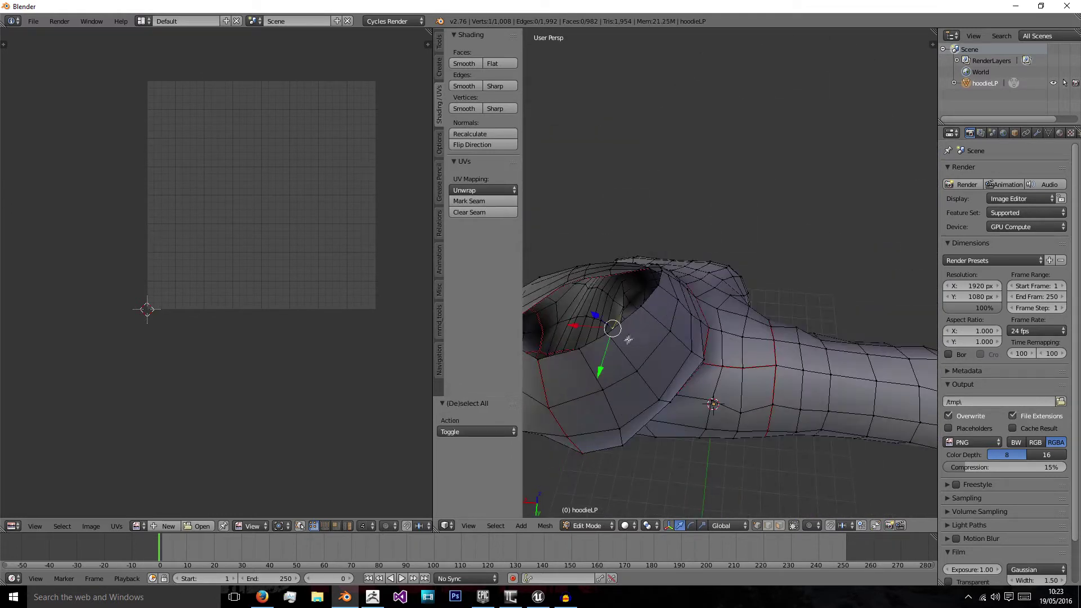
{"action": "middle_click_drag", "start_coordinate": [627, 340], "coordinate": [661, 313], "text": "shift"}
{"action": "key", "text": "a"}
{"action": "key", "text": "a"}
{"action": "left_click", "coordinate": [484, 190]}
{"action": "left_click", "coordinate": [483, 211]}
{"action": "scroll", "coordinate": [206, 101], "scroll_direction": "up", "scroll_amount": 2}
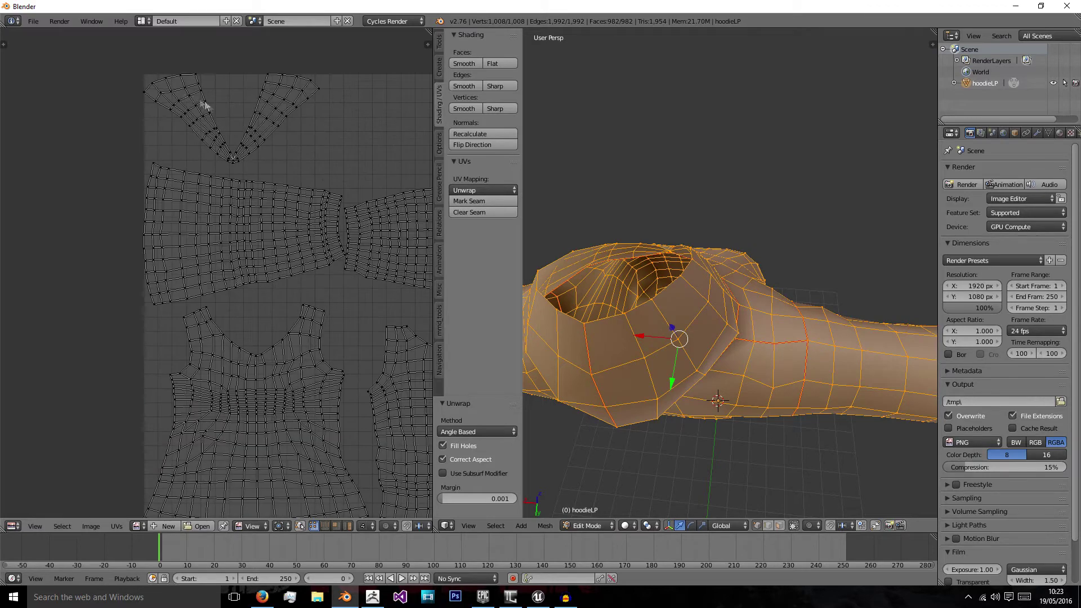
{"action": "scroll", "coordinate": [220, 125], "scroll_direction": "down", "scroll_amount": 1}
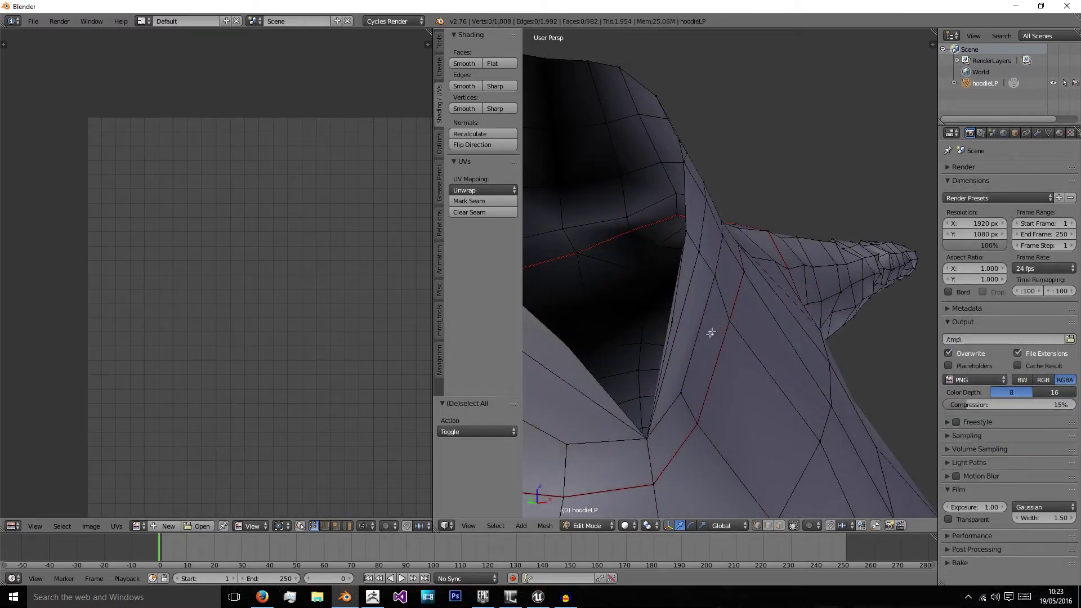
Select the short front edge between the point of the hood opening and the hood's base seam, and mark it as a seam.
{"action": "scroll", "coordinate": [679, 355], "scroll_direction": "down", "scroll_amount": 5}
{"action": "scroll", "coordinate": [660, 394], "scroll_direction": "up", "scroll_amount": 5}
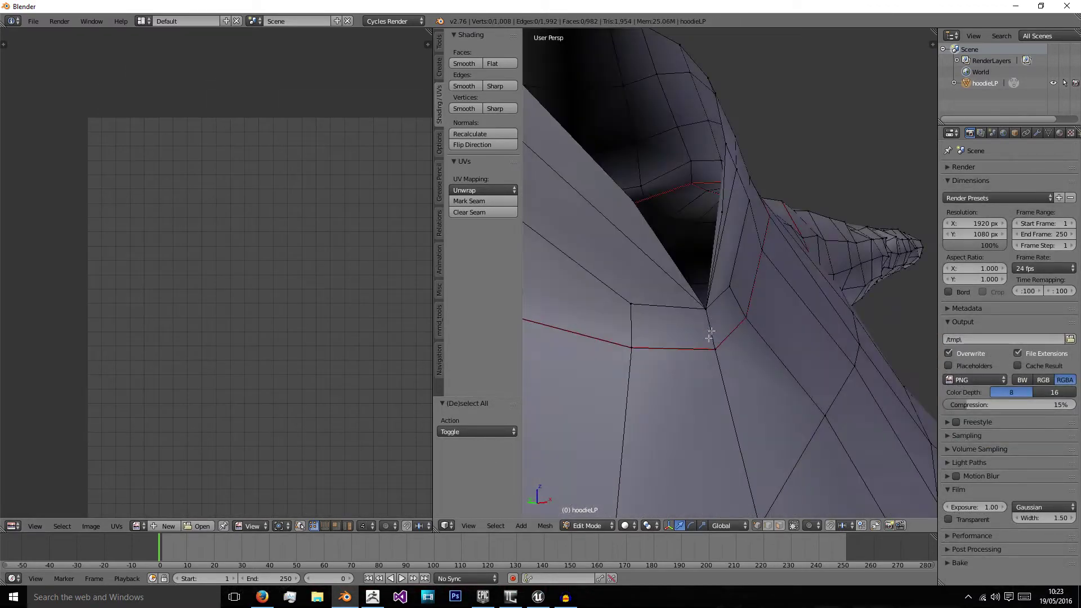
{"action": "right_click", "coordinate": [706, 310]}
{"action": "right_click", "coordinate": [714, 347], "text": "shift"}
{"action": "left_click", "coordinate": [496, 200]}
Select the whole hoodie mesh and unwrap it with the front hood seam.
{"action": "key", "text": "a"}
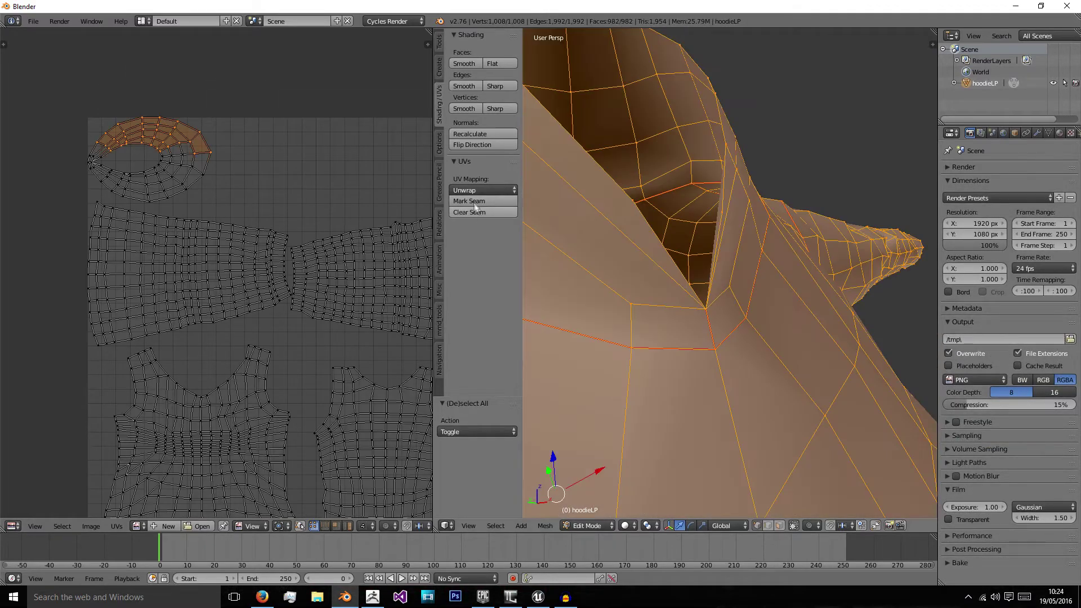
{"action": "left_click", "coordinate": [481, 190]}
{"action": "left_click", "coordinate": [481, 204]}
Select the hood island's lower boundary row of UVs and straighten it with Align Y.
{"action": "key", "text": "a"}
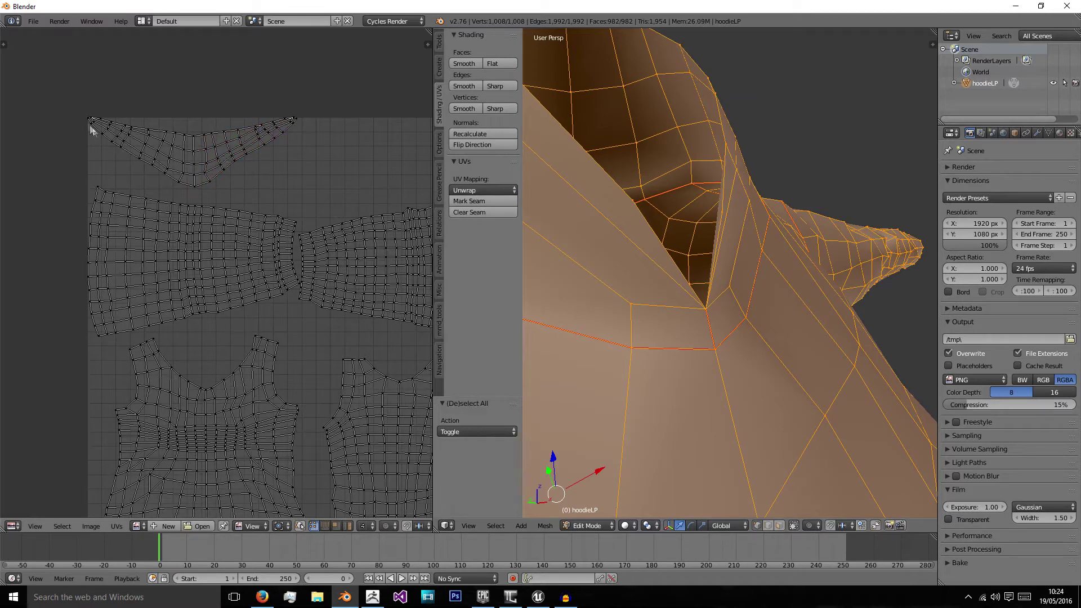
{"action": "key", "text": "b"}
{"action": "left_click_drag", "start_coordinate": [66, 90], "coordinate": [311, 192]}
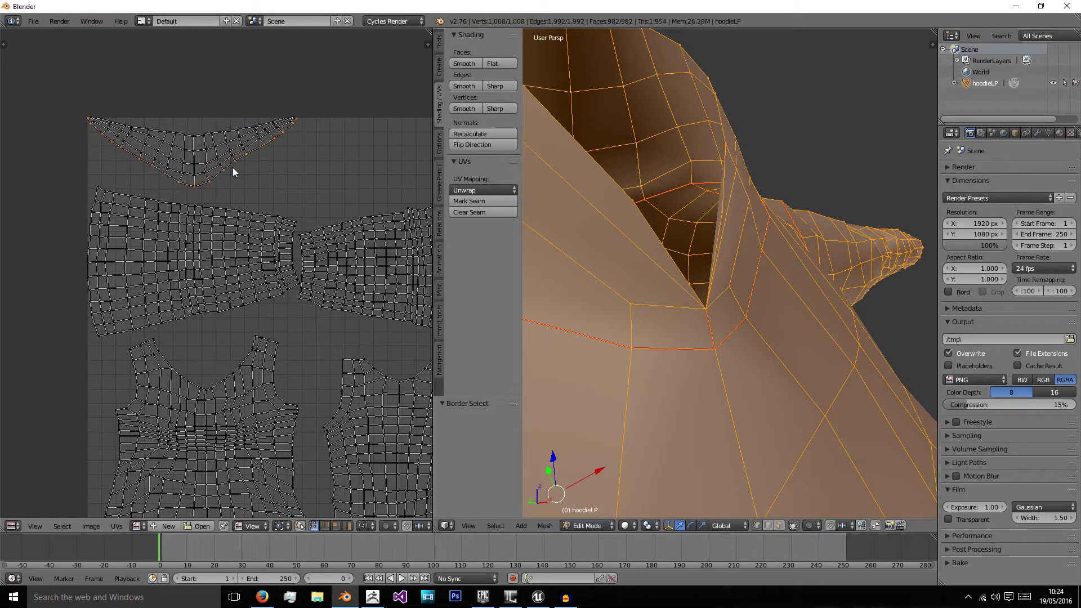
{"action": "key", "text": "w"}
{"action": "left_click", "coordinate": [215, 251]}
{"action": "scroll", "coordinate": [188, 175], "scroll_direction": "up", "scroll_amount": 1}
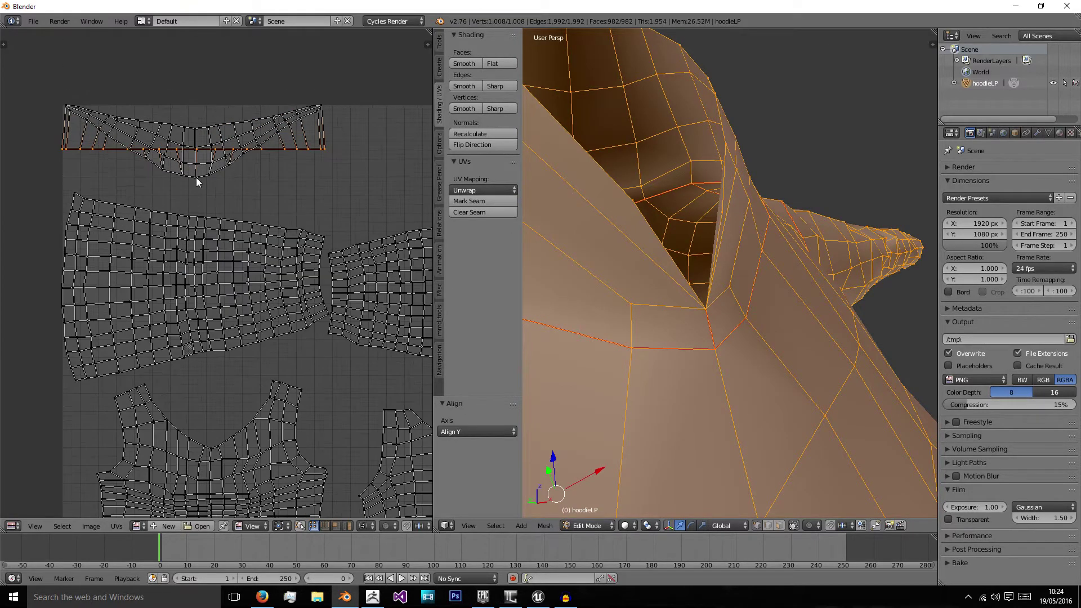
Straighten the remaining rows of the hood island one by one with Align Y, leaving a flat horizontal strip.
{"action": "key", "text": "w"}
{"action": "left_click", "coordinate": [192, 178]}
{"action": "key", "text": "w"}
{"action": "left_click", "coordinate": [187, 162]}
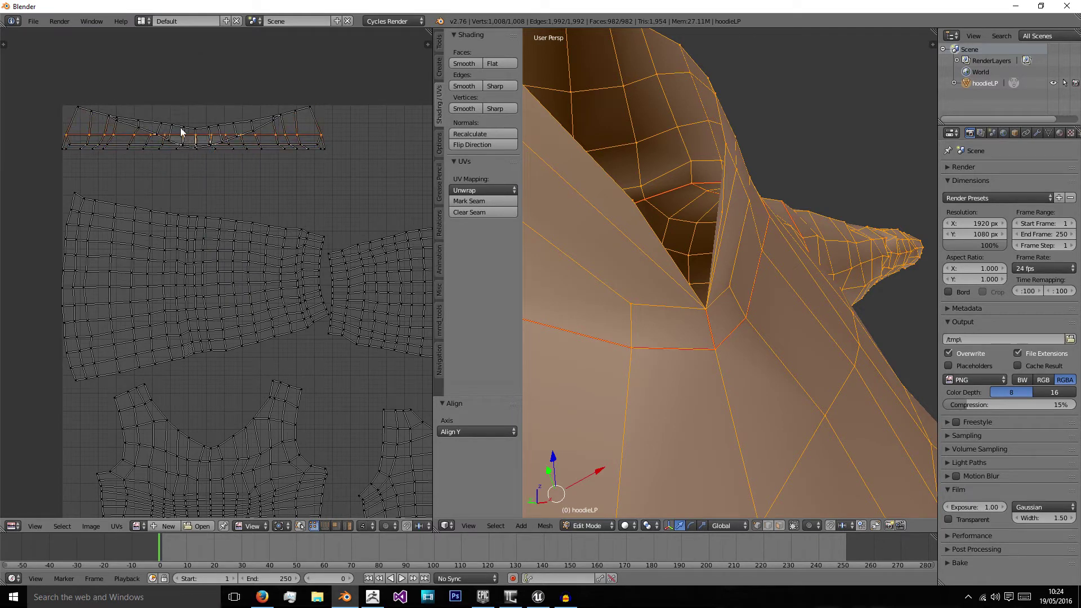
{"action": "key", "text": "w"}
{"action": "left_click", "coordinate": [145, 129]}
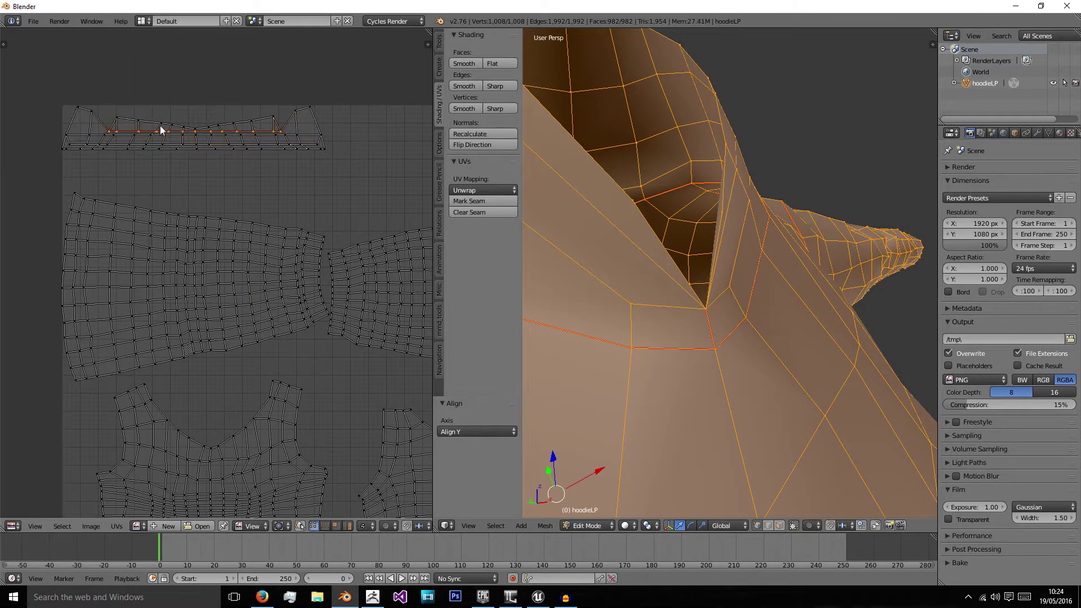
{"action": "key", "text": "w"}
{"action": "left_click", "coordinate": [147, 125]}
{"action": "key", "text": "a"}
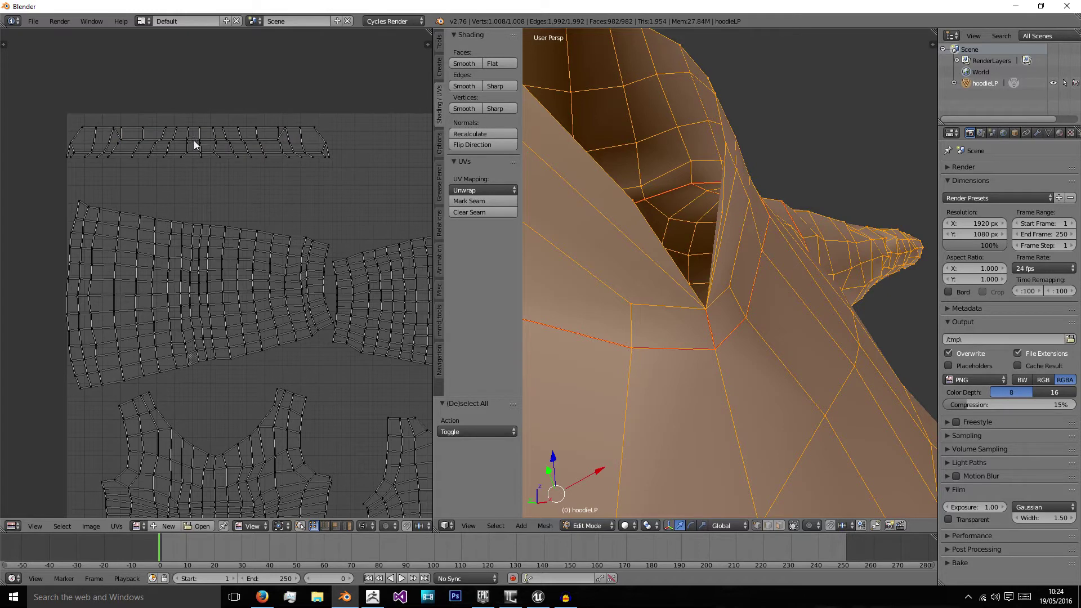
Select the entire straightened hood island and scale it up uniformly by about 1.87.
{"action": "scroll", "coordinate": [193, 141], "scroll_direction": "up", "scroll_amount": 1}
{"action": "scroll", "coordinate": [219, 144], "scroll_direction": "up", "scroll_amount": 3}
{"action": "key", "text": "b"}
{"action": "left_click_drag", "start_coordinate": [280, 145], "coordinate": [420, 210]}
{"action": "key", "text": "l"}
{"action": "scroll", "coordinate": [191, 177], "scroll_direction": "down", "scroll_amount": 8}
{"action": "key", "text": "s"}
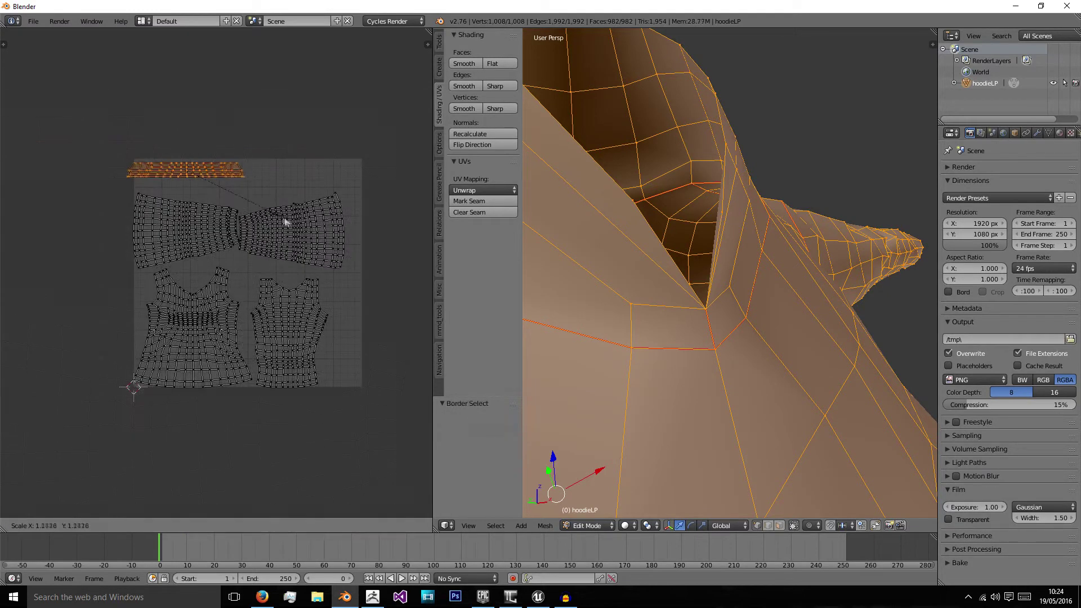
{"action": "left_click", "coordinate": [347, 238]}
Move the hood strip into the free space above the sleeve islands, deselect it and check the overall UV layout.
{"action": "key", "text": "g"}
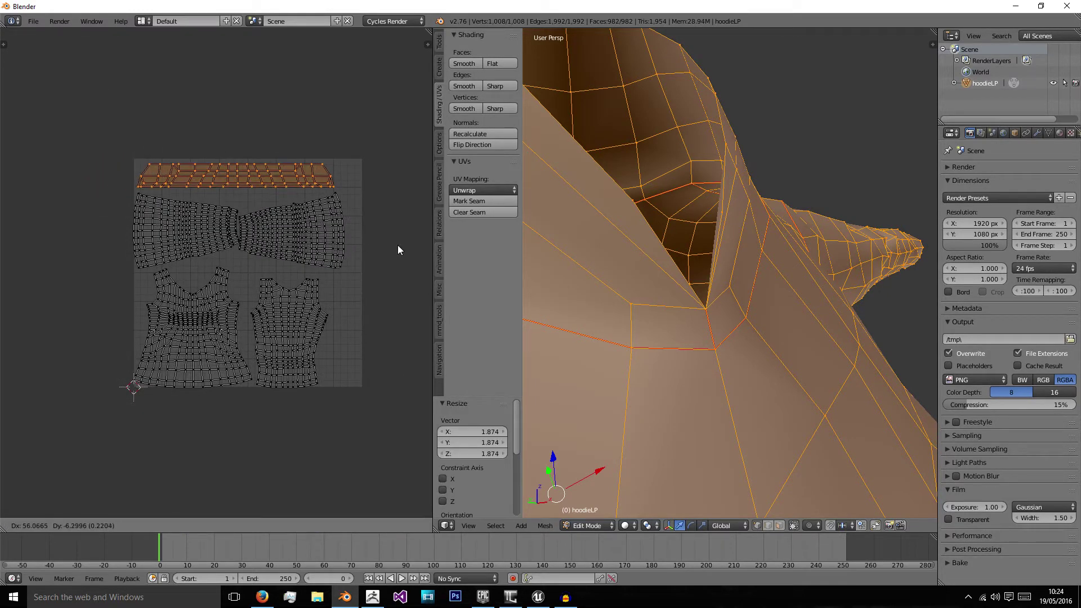
{"action": "left_click", "coordinate": [396, 246]}
{"action": "key", "text": "a"}
{"action": "middle_click_drag", "start_coordinate": [313, 279], "coordinate": [302, 243]}
{"action": "scroll", "coordinate": [198, 264], "scroll_direction": "up", "scroll_amount": 2}
{"action": "scroll", "coordinate": [155, 250], "scroll_direction": "down", "scroll_amount": 2}
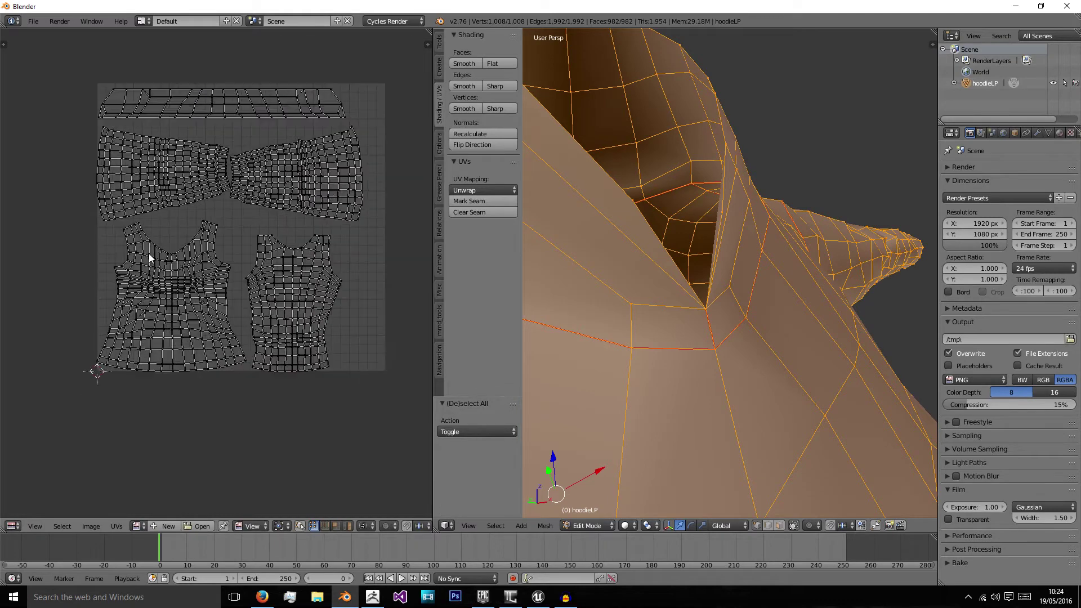
Select both sleeve islands and move them outside the UV square, left of it, then deselect them.
{"action": "key", "text": "b"}
{"action": "left_click_drag", "start_coordinate": [94, 146], "coordinate": [369, 223]}
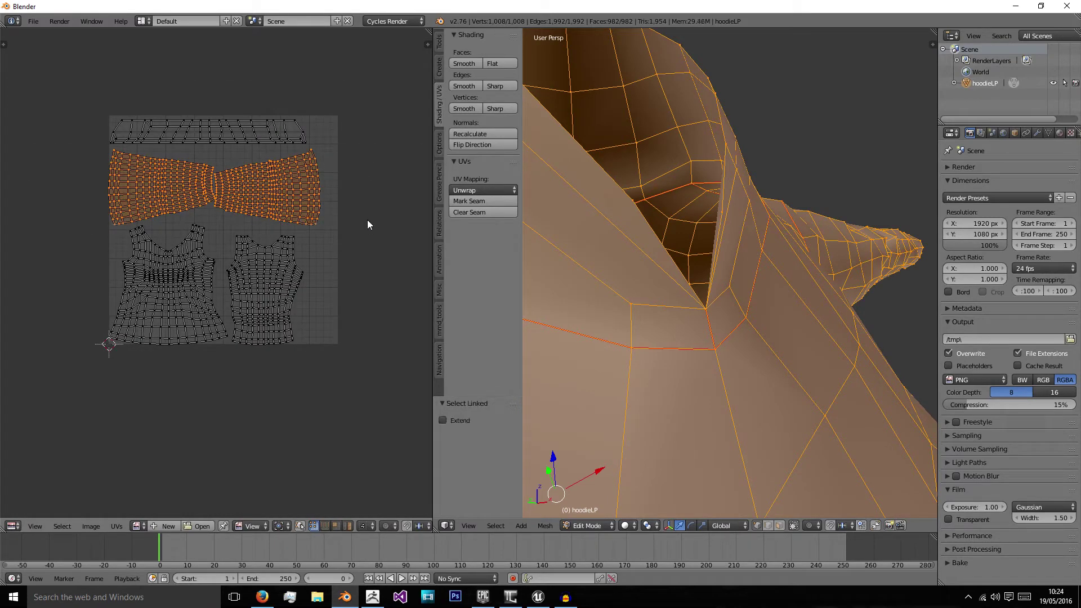
{"action": "key", "text": "g"}
{"action": "left_click", "coordinate": [147, 246]}
{"action": "key", "text": "a"}
{"action": "scroll", "coordinate": [171, 250], "scroll_direction": "down", "scroll_amount": 2}
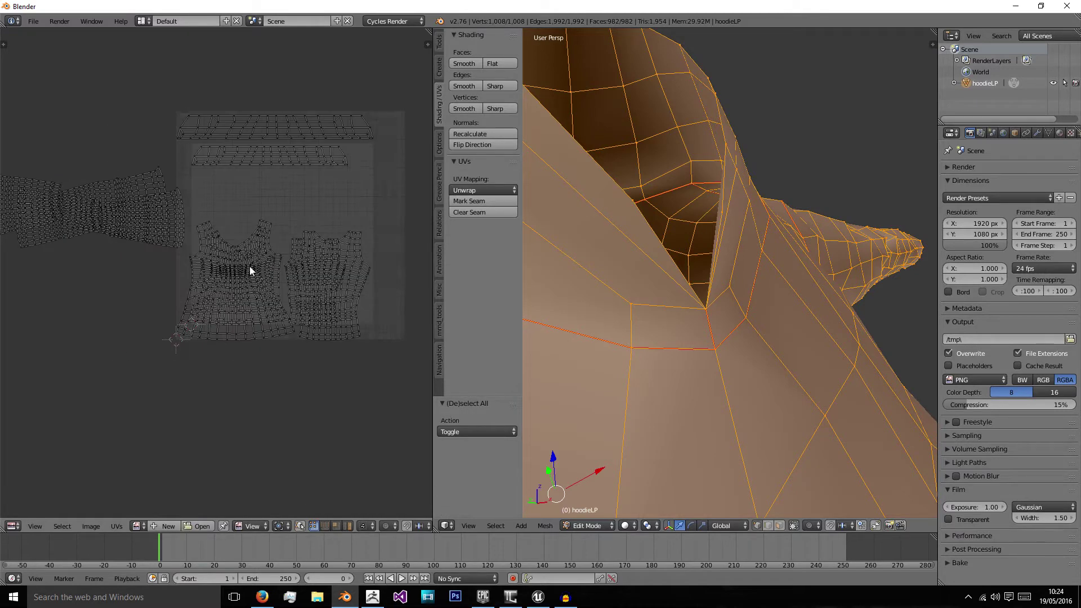
Select the two torso islands, scale them up, and move them about 0.05 in X and 0.04 in Y inside the UV square.
{"action": "key", "text": "b"}
{"action": "left_click_drag", "start_coordinate": [204, 215], "coordinate": [358, 349]}
{"action": "scroll", "coordinate": [279, 309], "scroll_direction": "up", "scroll_amount": 2}
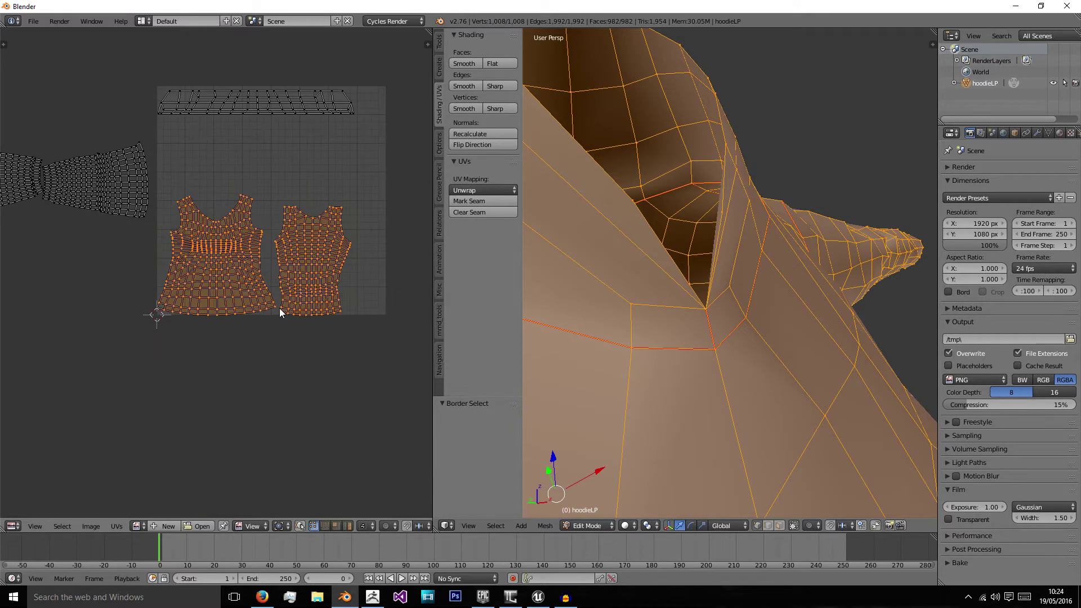
{"action": "scroll", "coordinate": [295, 314], "scroll_direction": "up", "scroll_amount": 1}
{"action": "key", "text": "s"}
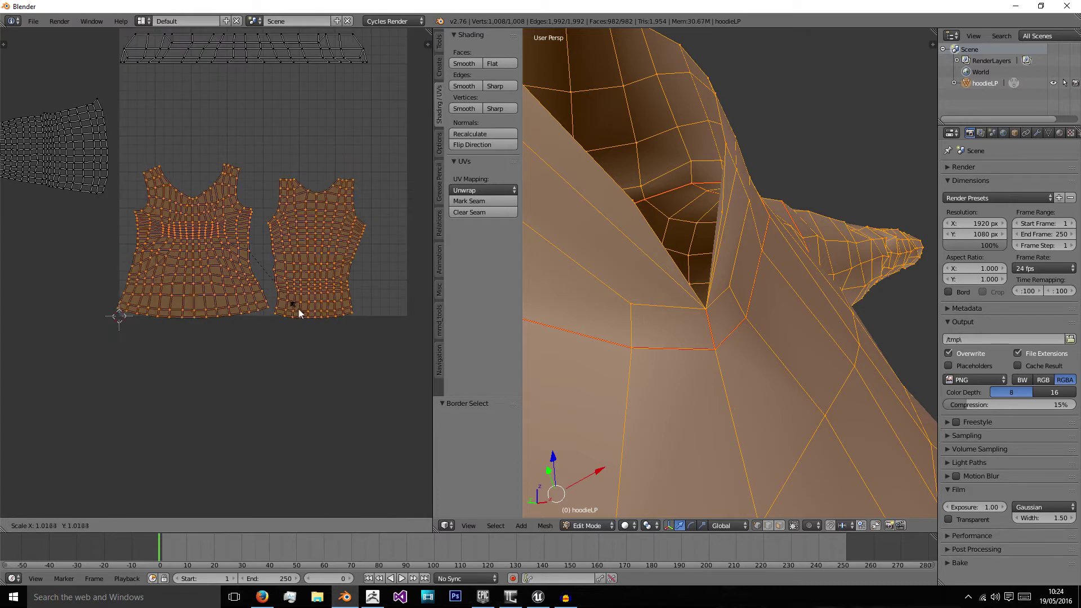
{"action": "left_click", "coordinate": [301, 308]}
{"action": "key", "text": "g"}
{"action": "left_click", "coordinate": [319, 304]}
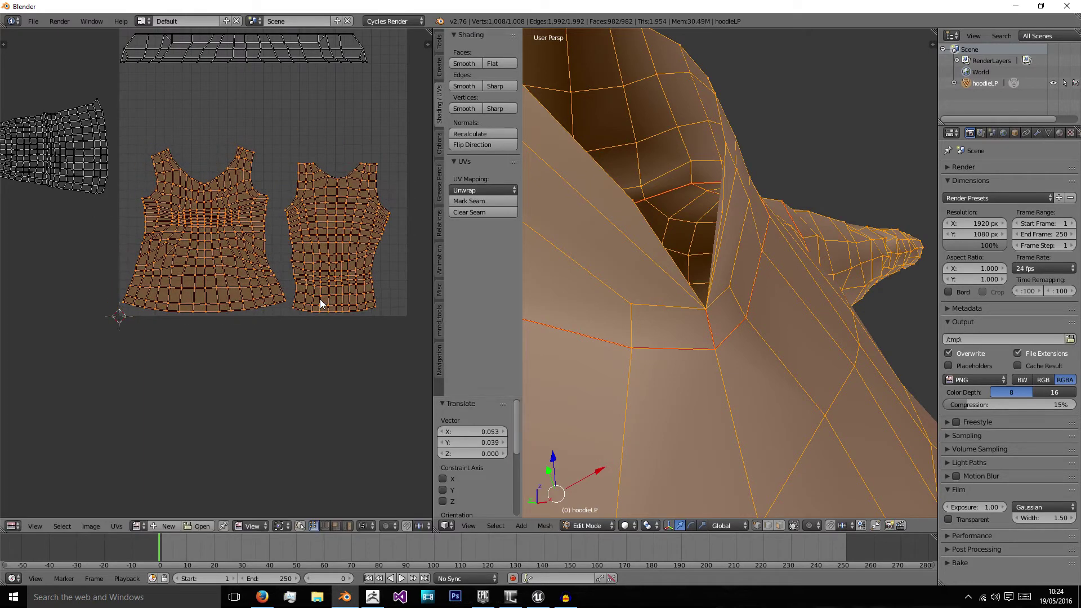
{"action": "key", "text": "a"}
Select the narrower torso island, scale it up by about 1.067, and nudge it into place beside the wider one.
{"action": "middle_click_drag", "start_coordinate": [287, 197], "coordinate": [228, 175]}
{"action": "key", "text": "b"}
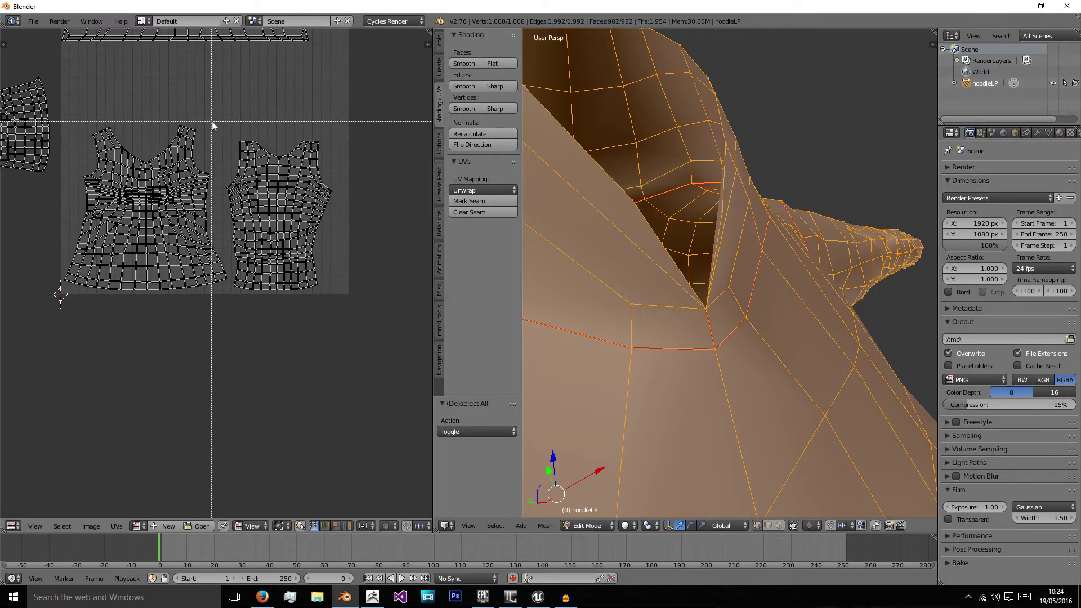
{"action": "left_click_drag", "start_coordinate": [230, 113], "coordinate": [345, 358]}
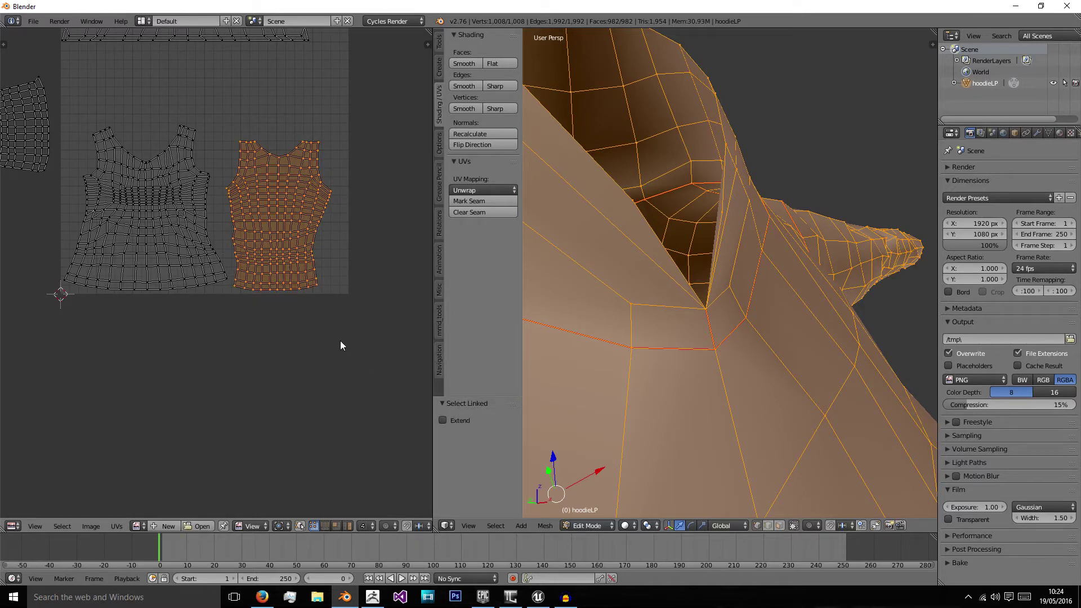
{"action": "key", "text": "g"}
{"action": "left_click", "coordinate": [350, 340]}
{"action": "key", "text": "s"}
{"action": "left_click", "coordinate": [364, 339]}
{"action": "key", "text": "g"}
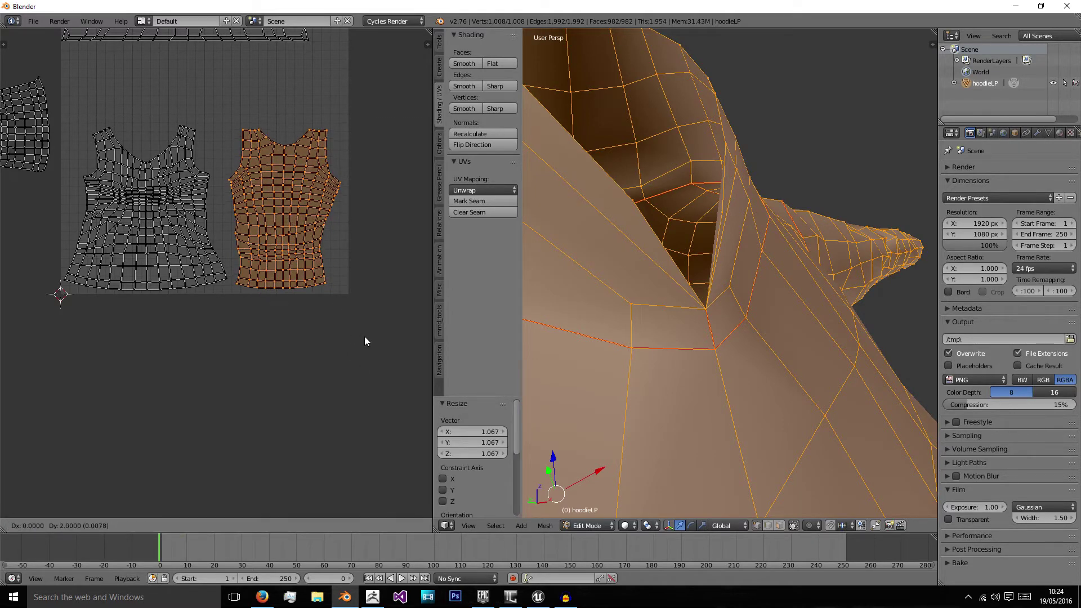
{"action": "left_click", "coordinate": [364, 336]}
{"action": "key", "text": "a"}
Select both sleeve islands outside the UV square and remove the stray hood-strip UVs from the selection.
{"action": "scroll", "coordinate": [268, 315], "scroll_direction": "down", "scroll_amount": 1}
{"action": "middle_click_drag", "start_coordinate": [247, 310], "coordinate": [325, 333]}
{"action": "middle_click_drag", "start_coordinate": [124, 206], "coordinate": [252, 224]}
{"action": "key", "text": "b"}
{"action": "left_click_drag", "start_coordinate": [61, 125], "coordinate": [313, 269]}
{"action": "middle_click_drag", "start_coordinate": [328, 270], "coordinate": [285, 287]}
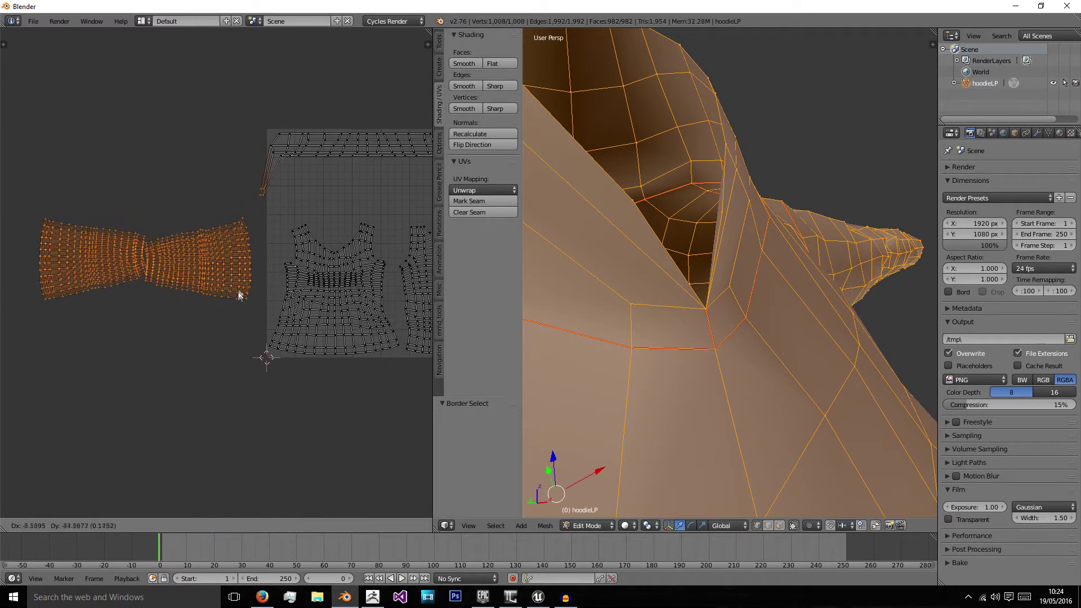
{"action": "key", "text": "v"}
{"action": "key", "text": "Escape"}
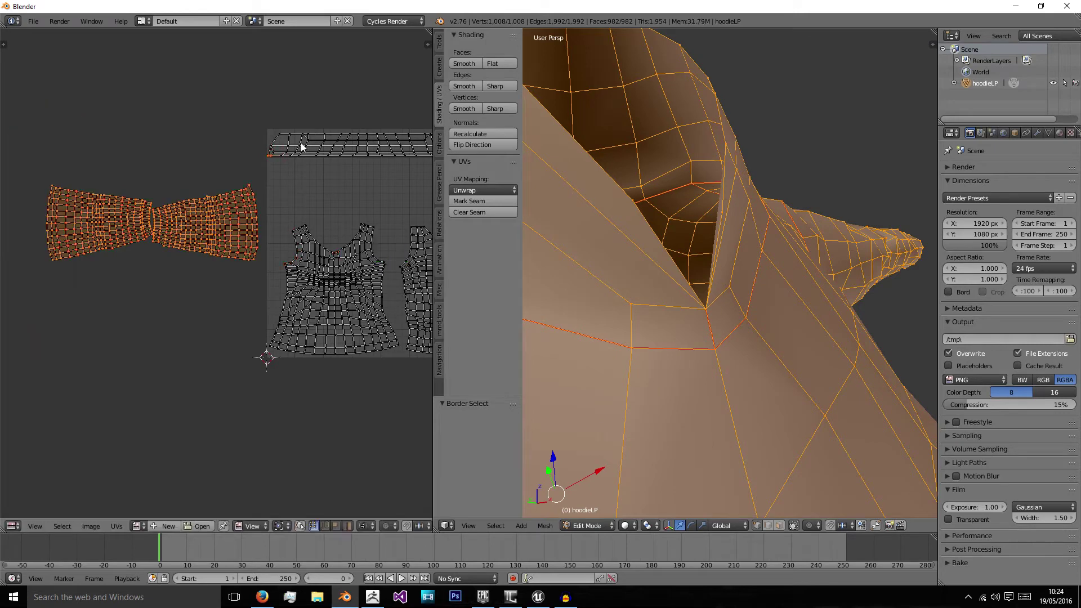
{"action": "key", "text": "c"}
{"action": "middle_click", "coordinate": [276, 156]}
{"action": "right_click", "coordinate": [277, 157]}
Move the sleeve islands between the hood strip and the torso islands, scaling them to about 0.965 to fit.
{"action": "key", "text": "g"}
{"action": "left_click", "coordinate": [407, 199]}
{"action": "middle_click_drag", "start_coordinate": [365, 239], "coordinate": [298, 243]}
{"action": "key", "text": "g"}
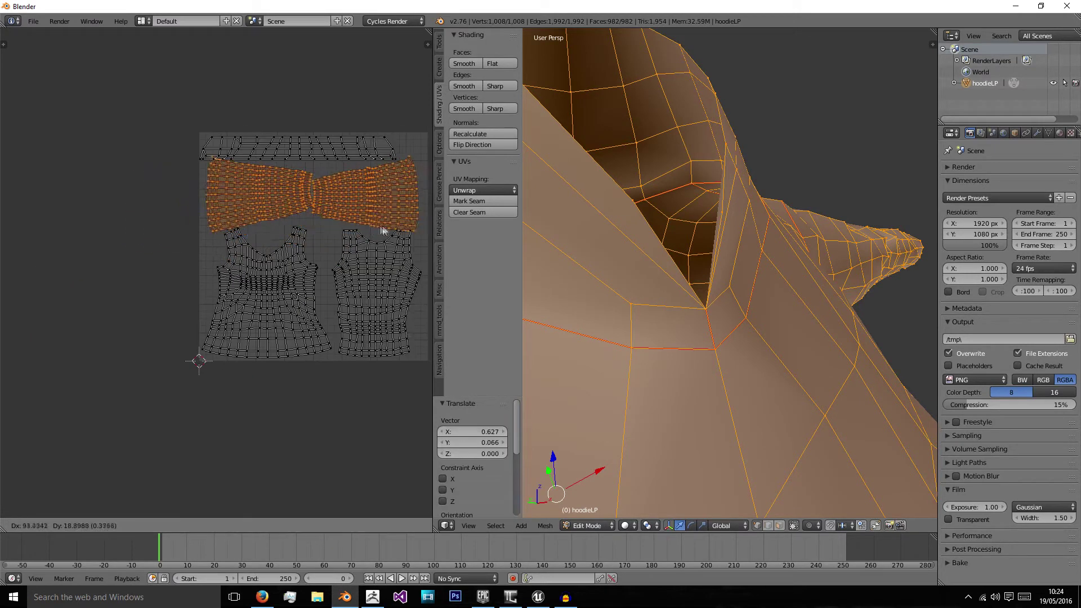
{"action": "left_click", "coordinate": [374, 230]}
{"action": "key", "text": "s"}
{"action": "left_click", "coordinate": [370, 229]}
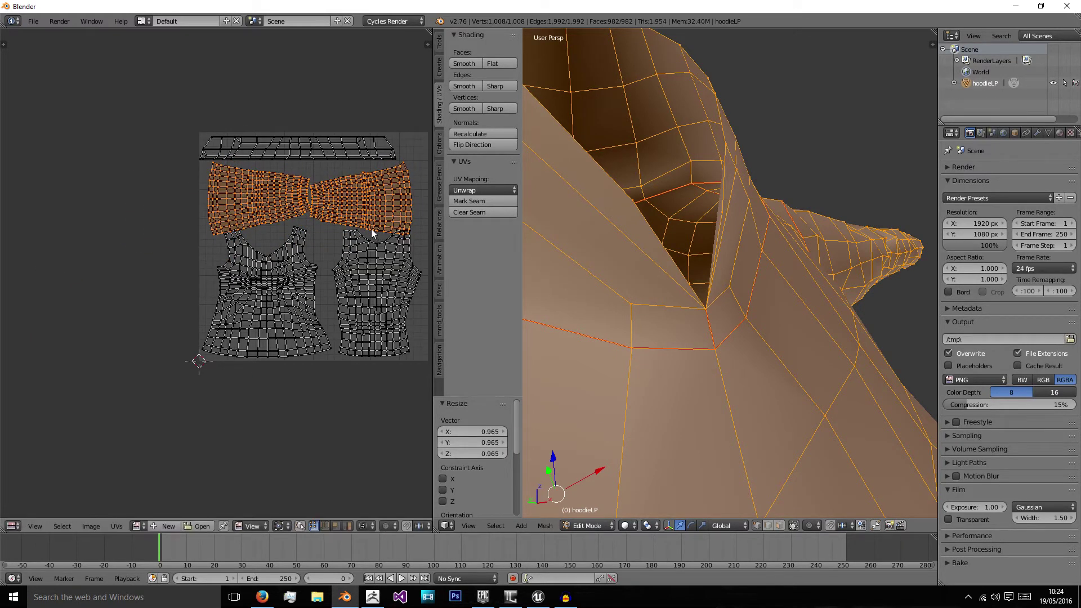
{"action": "key", "text": "g"}
{"action": "left_click", "coordinate": [364, 228]}
Select the whole hood strip, rescale it slightly, reposition it along the UV square's upper edge, and deselect it.
{"action": "middle_click_drag", "start_coordinate": [363, 228], "coordinate": [324, 230]}
{"action": "scroll", "coordinate": [332, 197], "scroll_direction": "up", "scroll_amount": 1}
{"action": "right_click", "coordinate": [306, 156]}
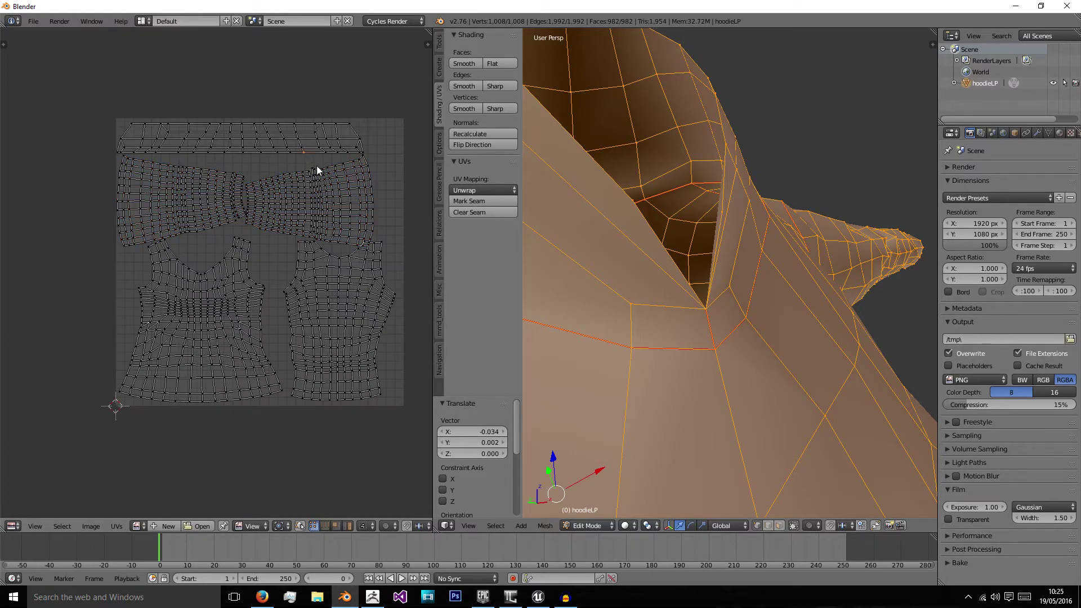
{"action": "key", "text": "ctrl+l"}
{"action": "scroll", "coordinate": [327, 173], "scroll_direction": "up", "scroll_amount": 2}
{"action": "key", "text": "s"}
{"action": "left_click", "coordinate": [360, 198]}
{"action": "key", "text": "g"}
{"action": "left_click", "coordinate": [358, 195]}
{"action": "key", "text": "a"}
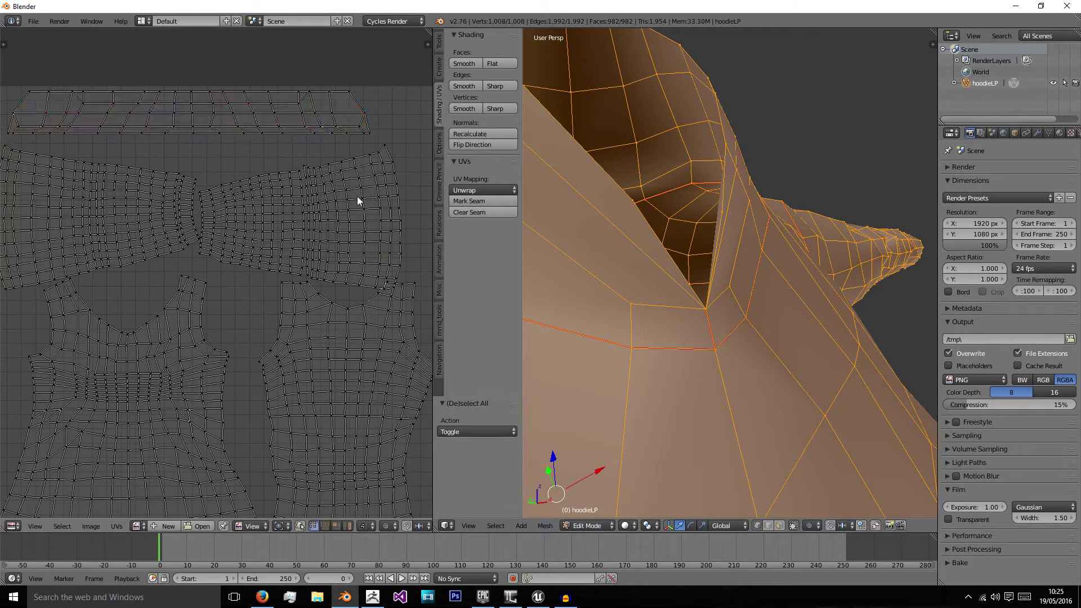
Select both linked sleeve islands, then fine-tune their position and scale between the hood strip and torso islands.
{"action": "scroll", "coordinate": [357, 195], "scroll_direction": "down", "scroll_amount": 1}
{"action": "right_click", "coordinate": [201, 194]}
{"action": "right_click", "coordinate": [229, 203], "text": "shift"}
{"action": "key", "text": "ctrl+l"}
{"action": "scroll", "coordinate": [270, 228], "scroll_direction": "up", "scroll_amount": 1}
{"action": "key", "text": "g"}
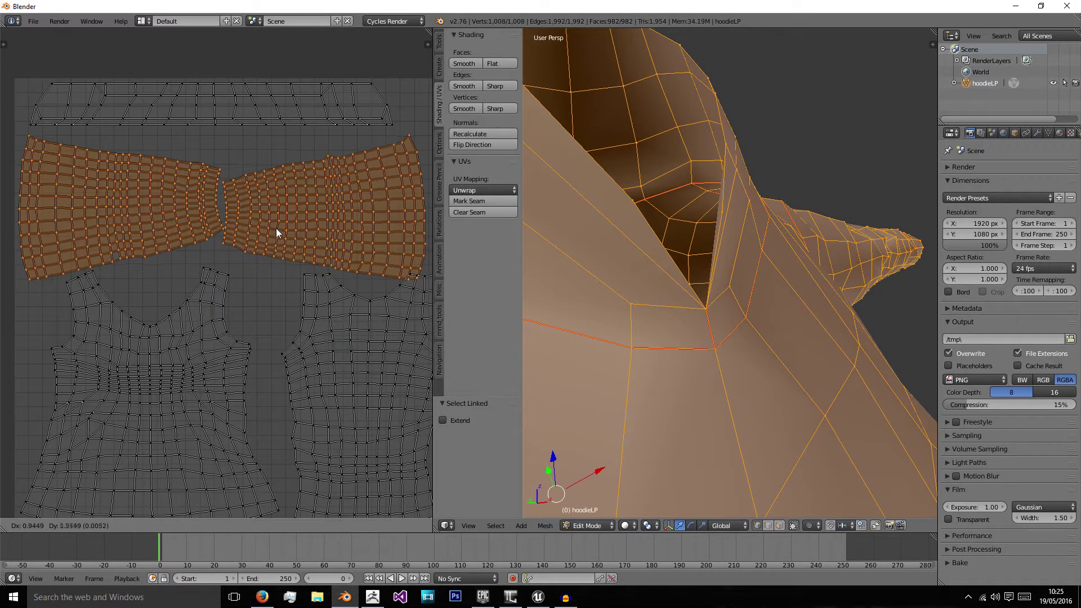
{"action": "left_click", "coordinate": [284, 225]}
{"action": "scroll", "coordinate": [281, 225], "scroll_direction": "up", "scroll_amount": 2}
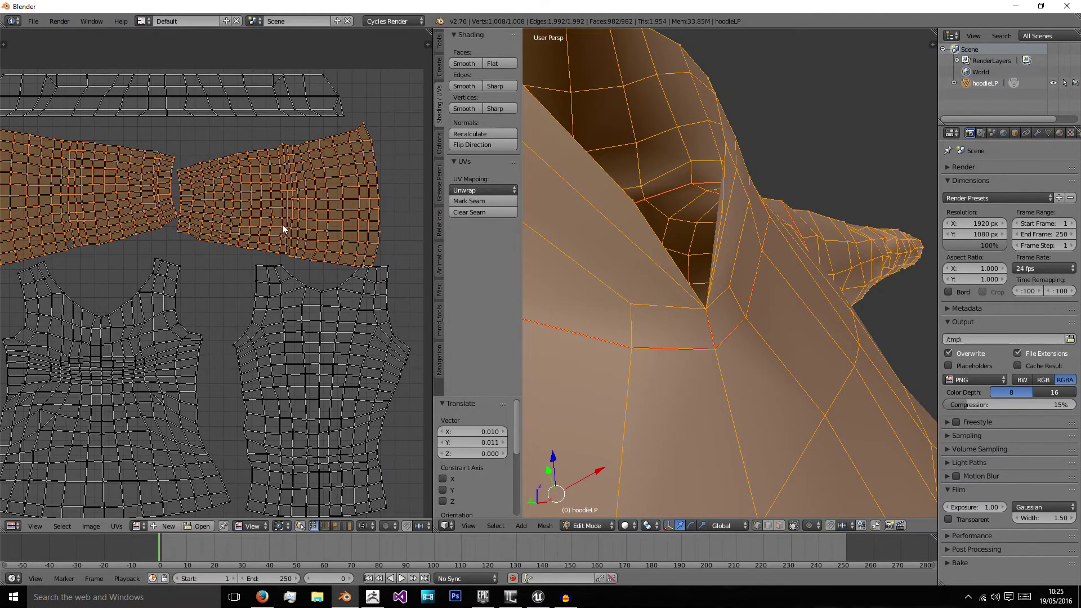
{"action": "key", "text": "s"}
{"action": "left_click", "coordinate": [284, 228]}
{"action": "scroll", "coordinate": [246, 230], "scroll_direction": "down", "scroll_amount": 1}
{"action": "key", "text": "g"}
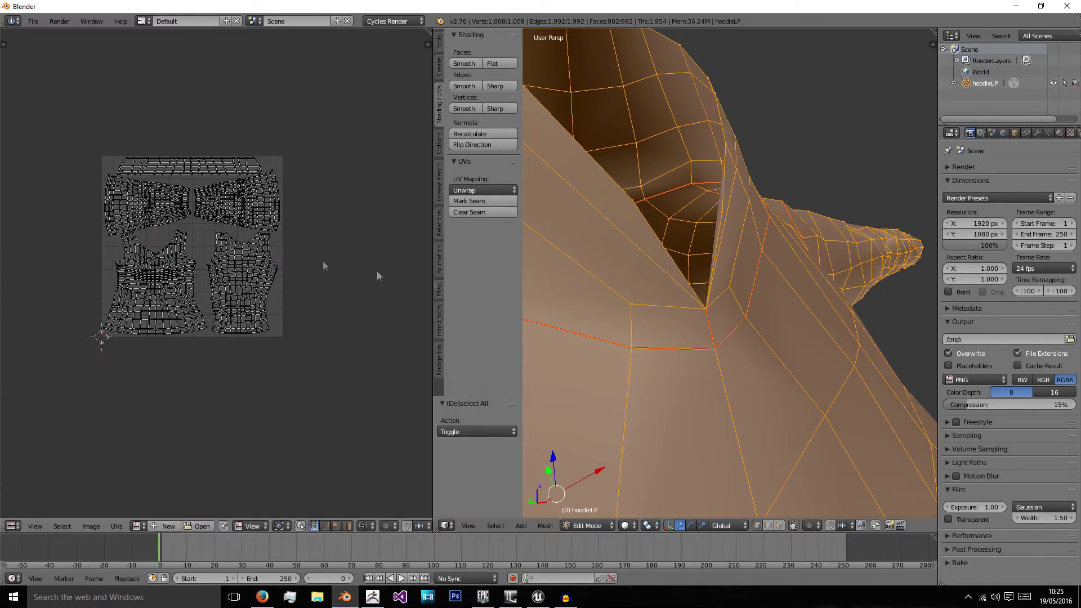
Check the finished UV layout and return the hoodie to Object Mode to view the whole garment.
{"action": "scroll", "coordinate": [666, 326], "scroll_direction": "down", "scroll_amount": 10}
{"action": "key", "text": "Tab"}
{"action": "middle_click_drag", "start_coordinate": [669, 332], "coordinate": [642, 347]}
{"action": "key", "text": "Tab"}
{"action": "scroll", "coordinate": [708, 342], "scroll_direction": "up", "scroll_amount": 4}
{"action": "scroll", "coordinate": [734, 306], "scroll_direction": "up", "scroll_amount": 2}
{"action": "middle_click_drag", "start_coordinate": [788, 304], "coordinate": [727, 345]}
{"action": "key", "text": "Tab"}
{"action": "key", "text": "Tab"}
{"action": "key", "text": "Tab"}
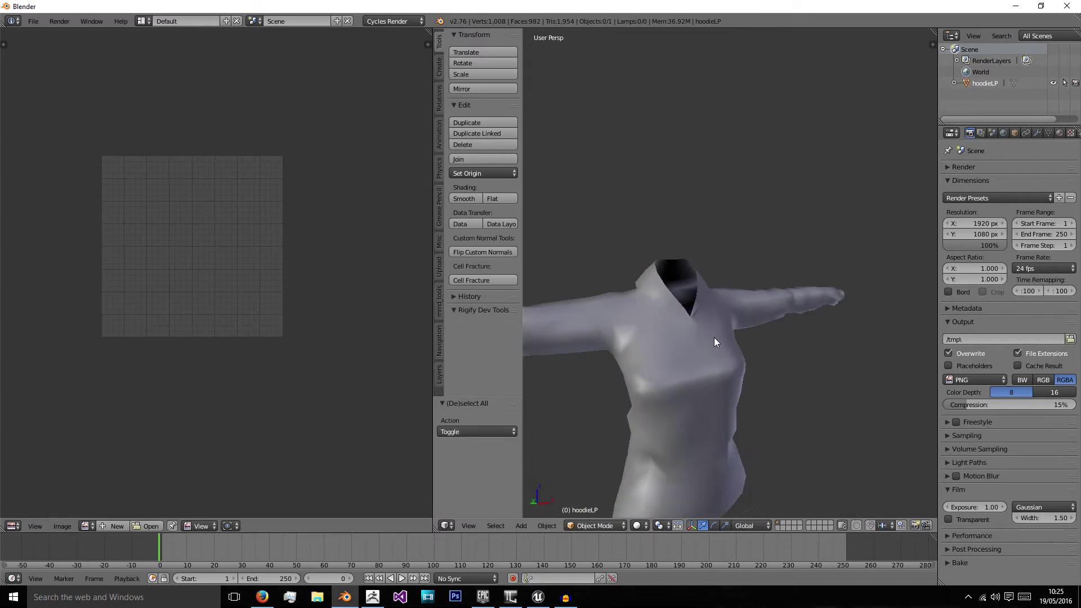
{"action": "key", "text": "ctrl+s"}
{"action": "left_click", "coordinate": [1048, 67]}
{"action": "scroll", "coordinate": [704, 350], "scroll_direction": "down", "scroll_amount": 2}
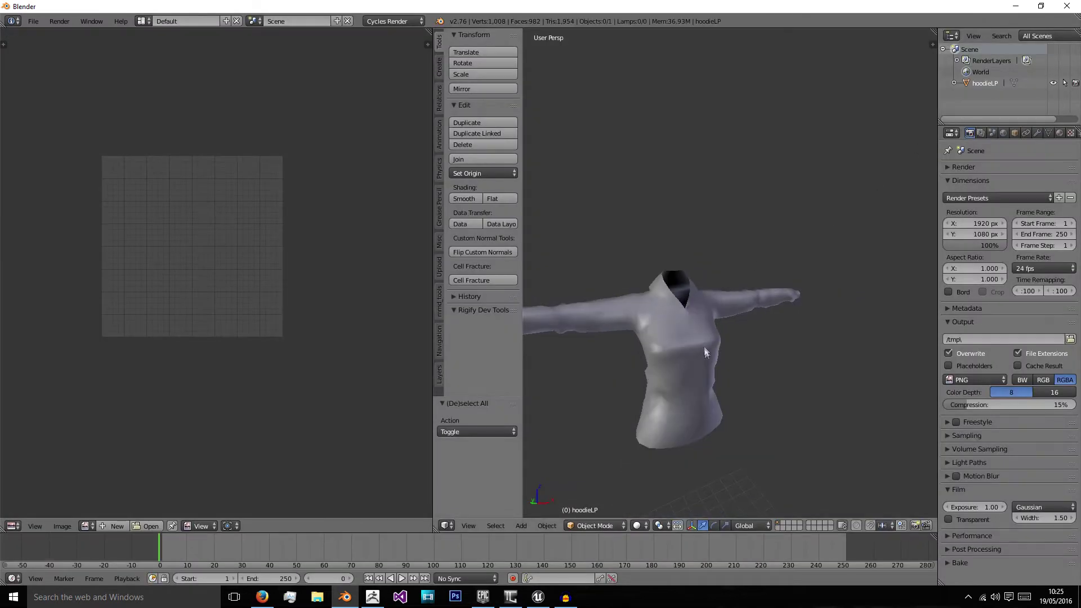
Select the hoodie mesh and set up an OBJ export with Selection Only enabled.
{"action": "middle_click_drag", "start_coordinate": [717, 363], "coordinate": [695, 329], "text": "shift"}
{"action": "right_click", "coordinate": [695, 329]}
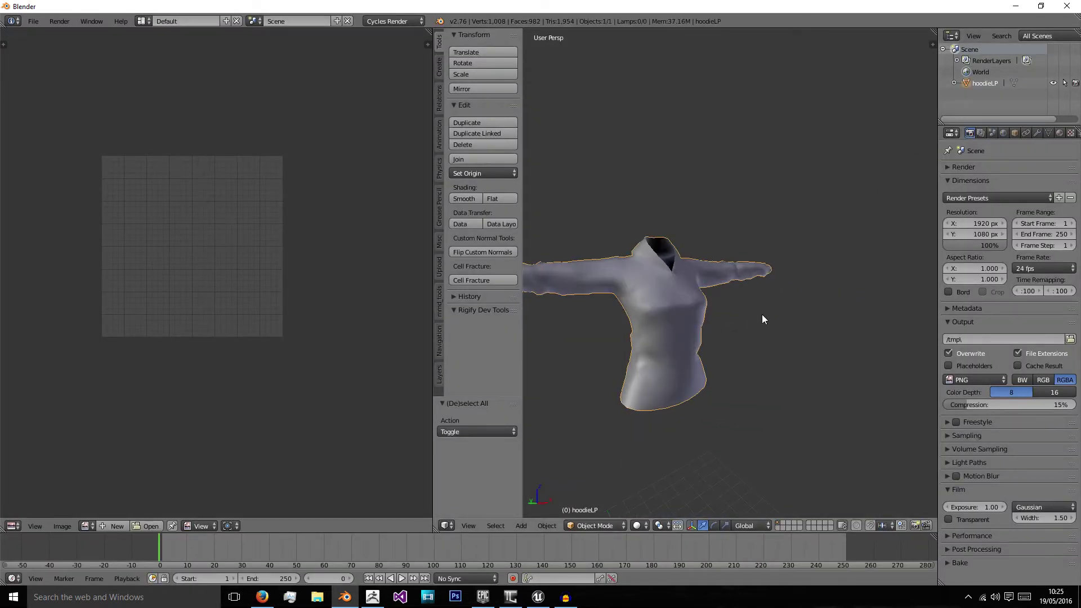
{"action": "middle_click_drag", "start_coordinate": [749, 270], "coordinate": [692, 323]}
{"action": "left_click", "coordinate": [32, 22]}
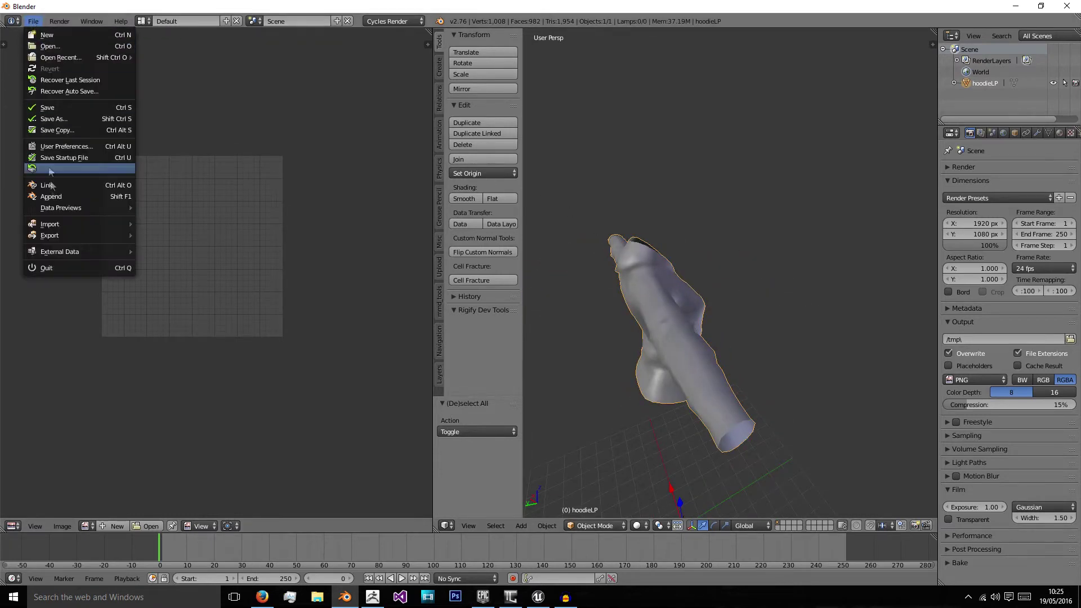
{"action": "mouse_move", "coordinate": [58, 241]}
{"action": "left_click", "coordinate": [190, 291]}
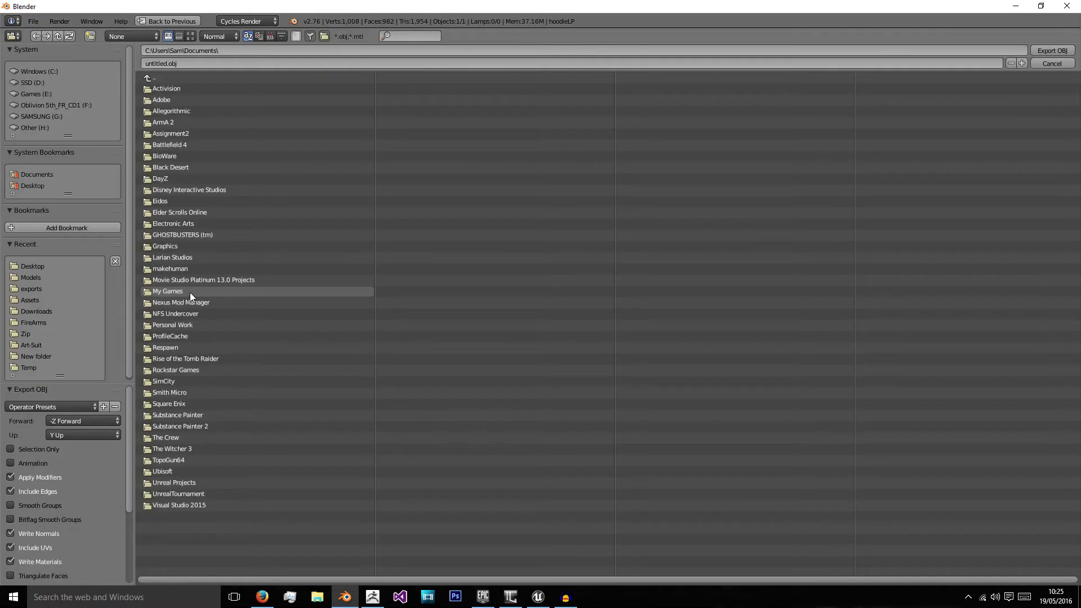
{"action": "left_click", "coordinate": [43, 451]}
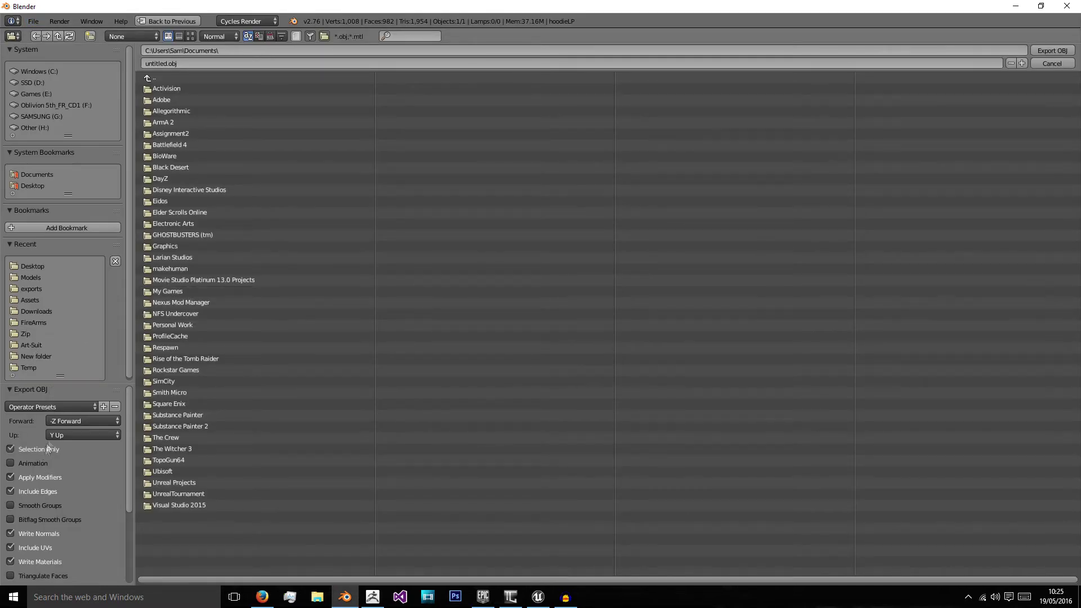
Export the hoodie to the Desktop, overwriting hoodieLP.obj.
{"action": "left_click", "coordinate": [33, 187]}
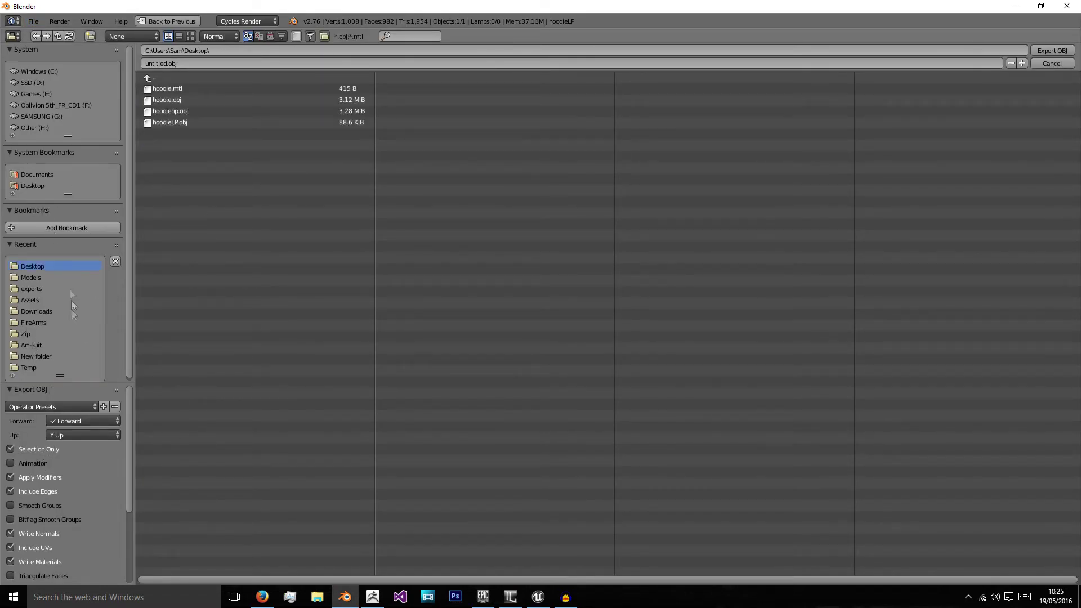
{"action": "scroll", "coordinate": [80, 453], "scroll_direction": "down", "scroll_amount": 3}
{"action": "scroll", "coordinate": [77, 455], "scroll_direction": "up", "scroll_amount": 3}
{"action": "left_click", "coordinate": [207, 122]}
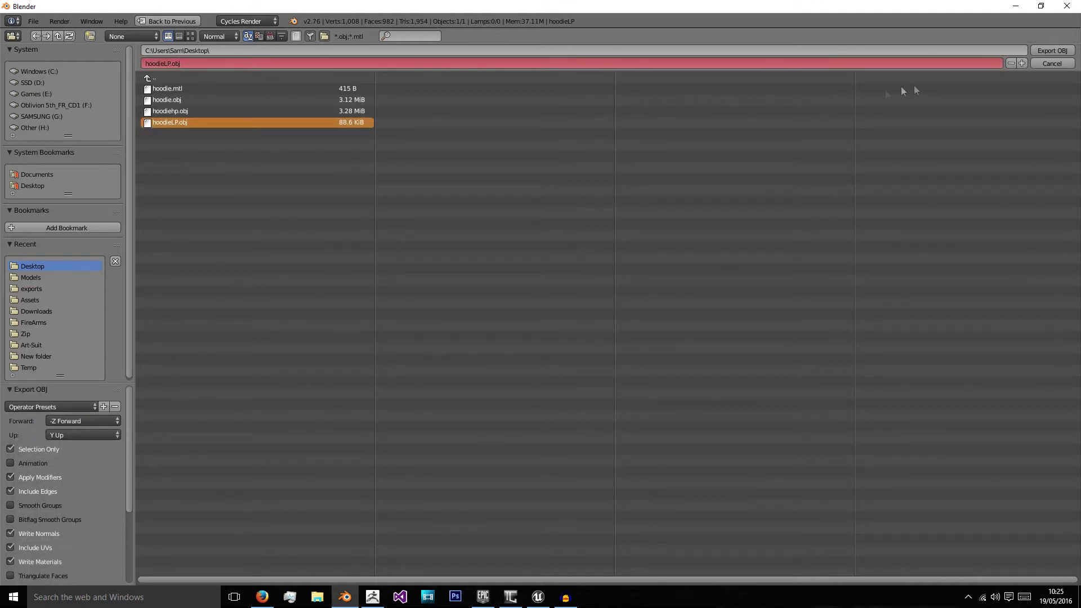
{"action": "left_click", "coordinate": [1051, 51]}
Switch to TopoGun and clear the old retopology mesh from the scene.
{"action": "left_click", "coordinate": [513, 596]}
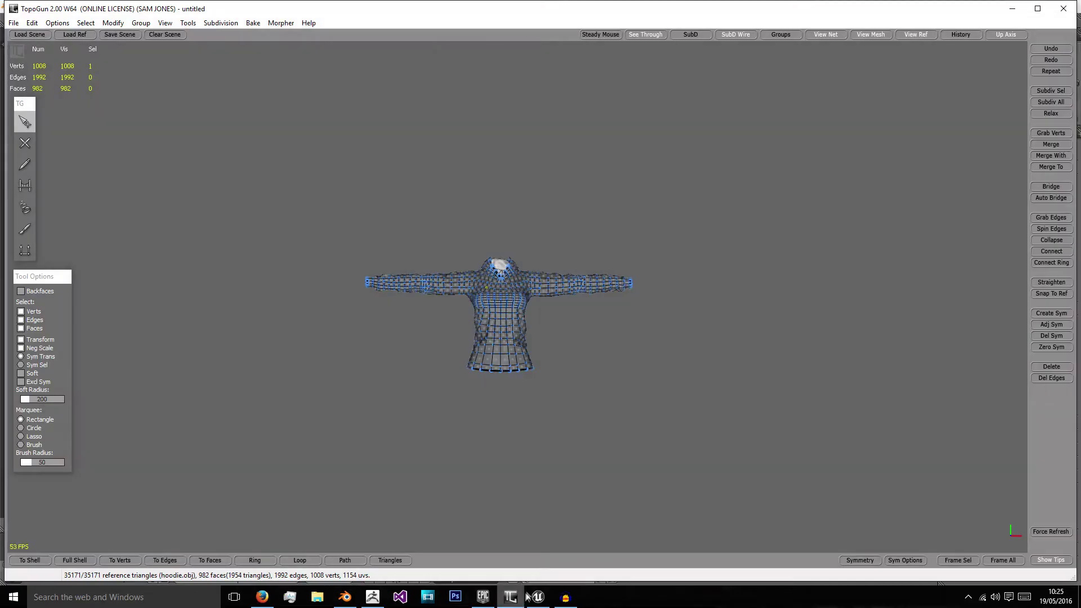
{"action": "scroll", "coordinate": [446, 305], "scroll_direction": "up", "scroll_amount": 3}
{"action": "scroll", "coordinate": [446, 305], "scroll_direction": "up", "scroll_amount": 2}
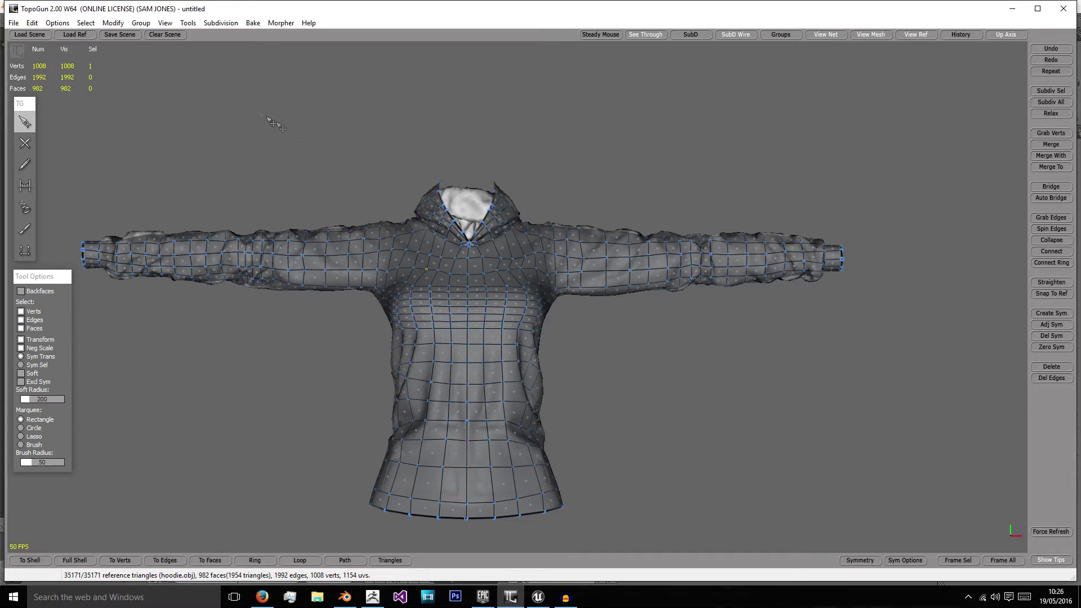
{"action": "left_click", "coordinate": [178, 35]}
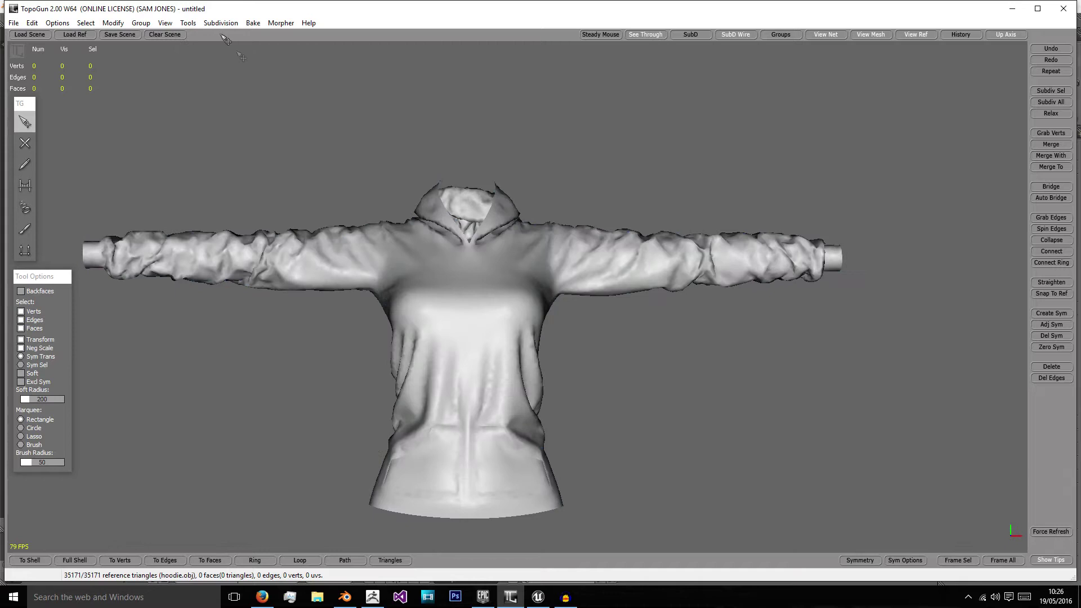
Load the hoodieLP OBJ file from the Desktop as the scene.
{"action": "left_click", "coordinate": [30, 34]}
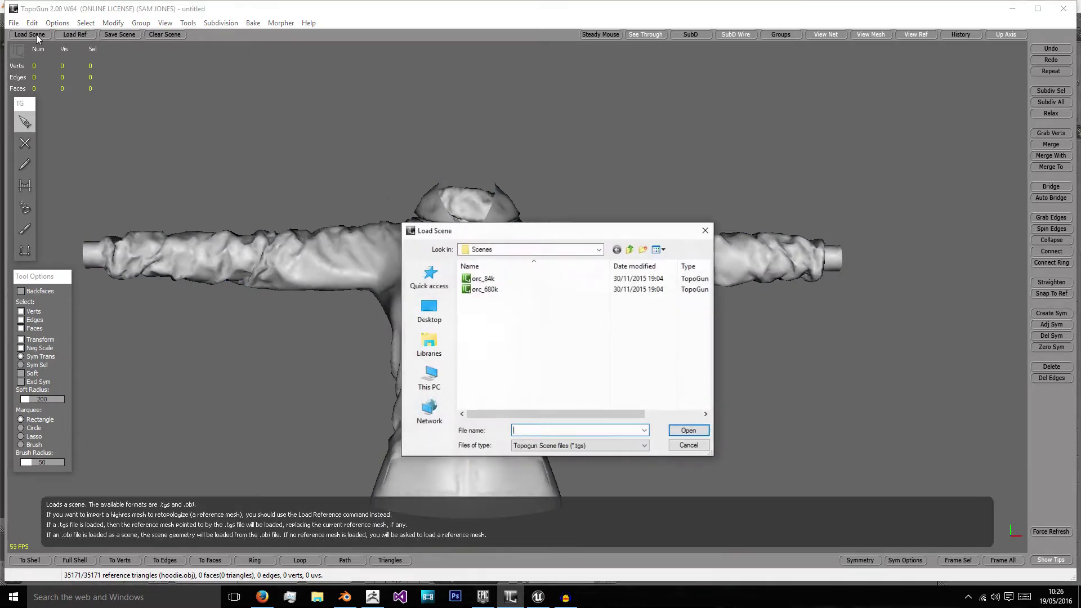
{"action": "left_click", "coordinate": [429, 309]}
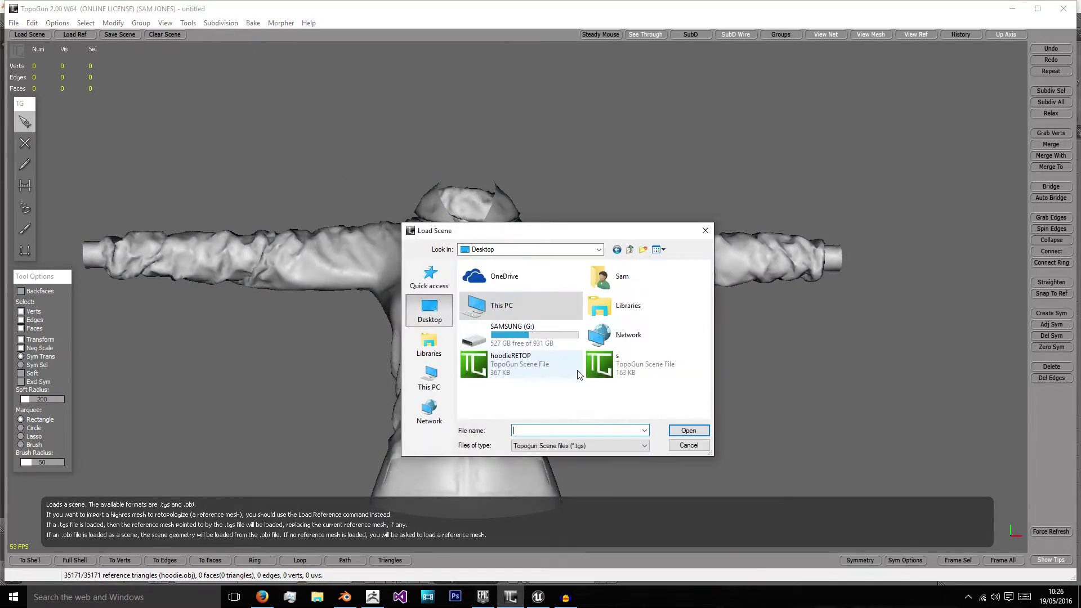
{"action": "left_click", "coordinate": [563, 445]}
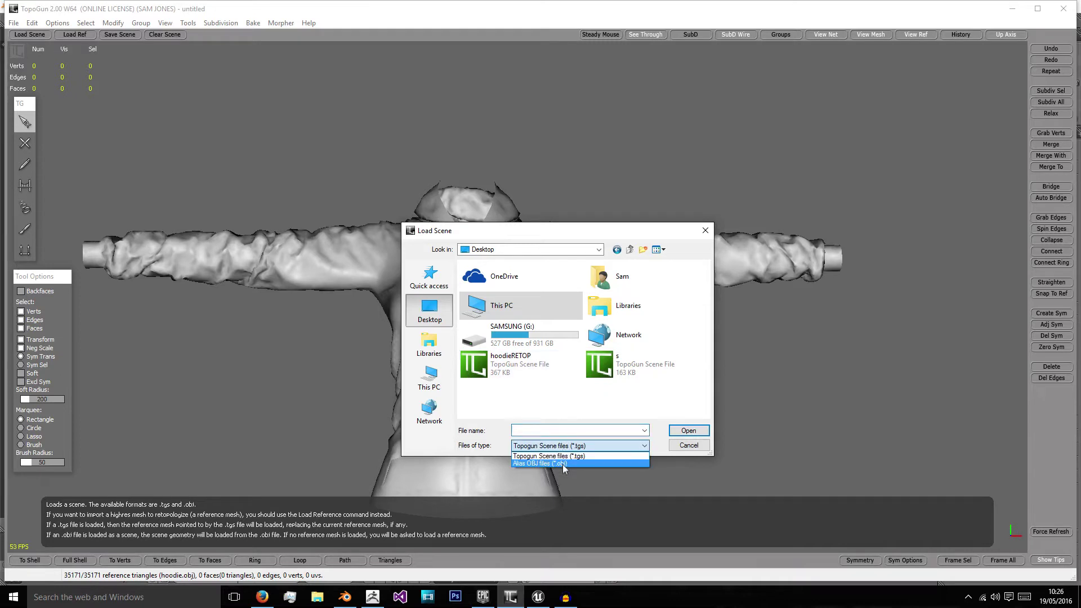
{"action": "left_click", "coordinate": [562, 466]}
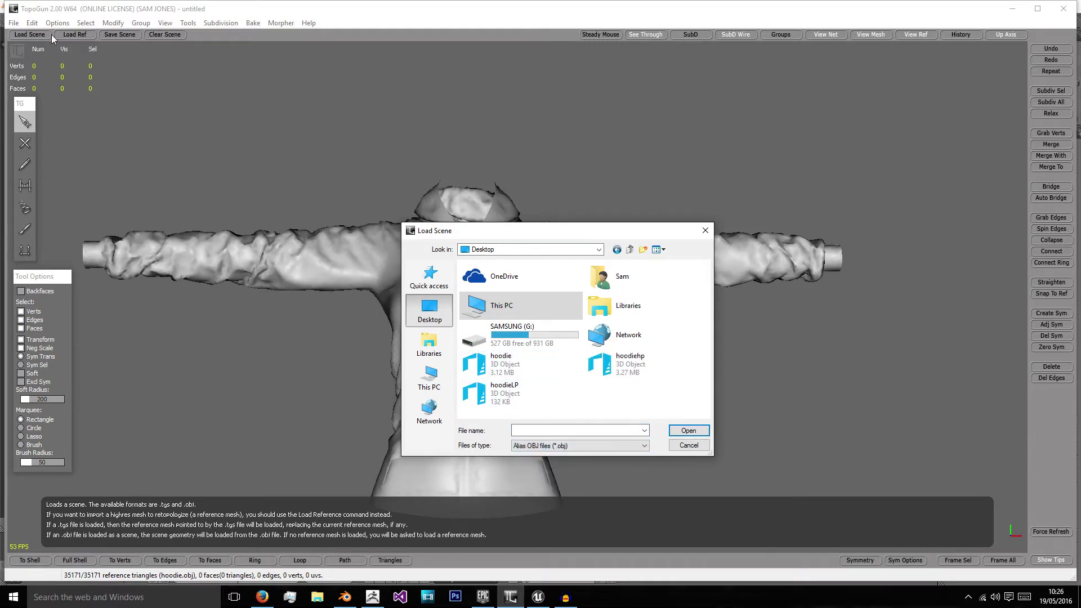
{"action": "double_click", "coordinate": [517, 393]}
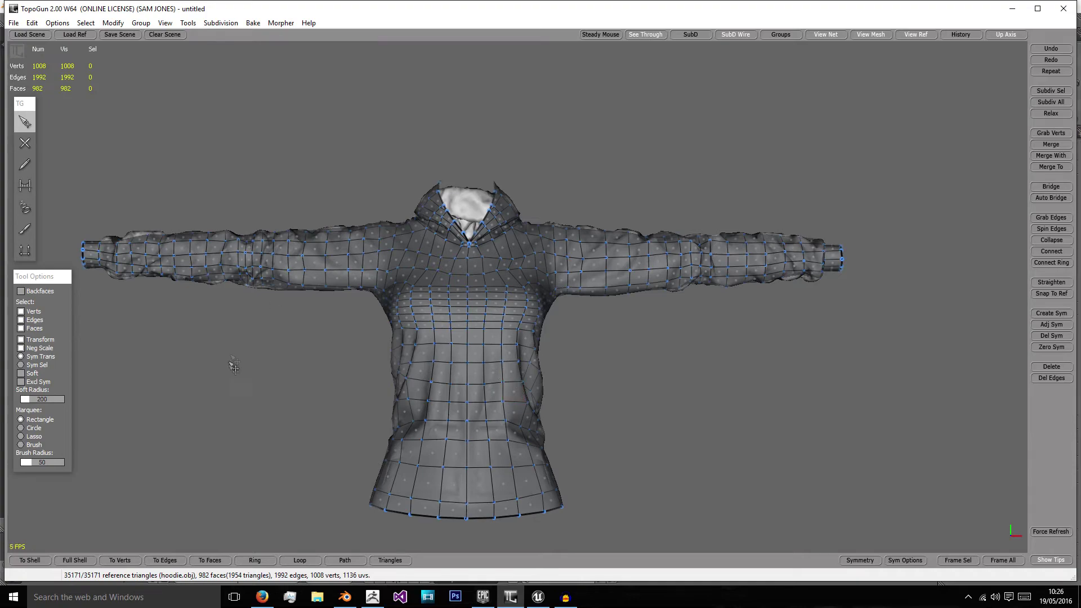
Inspect how the loaded low-poly mesh fits the reference around the neckline, chest and armpit.
{"action": "scroll", "coordinate": [234, 366], "scroll_direction": "up", "scroll_amount": 6}
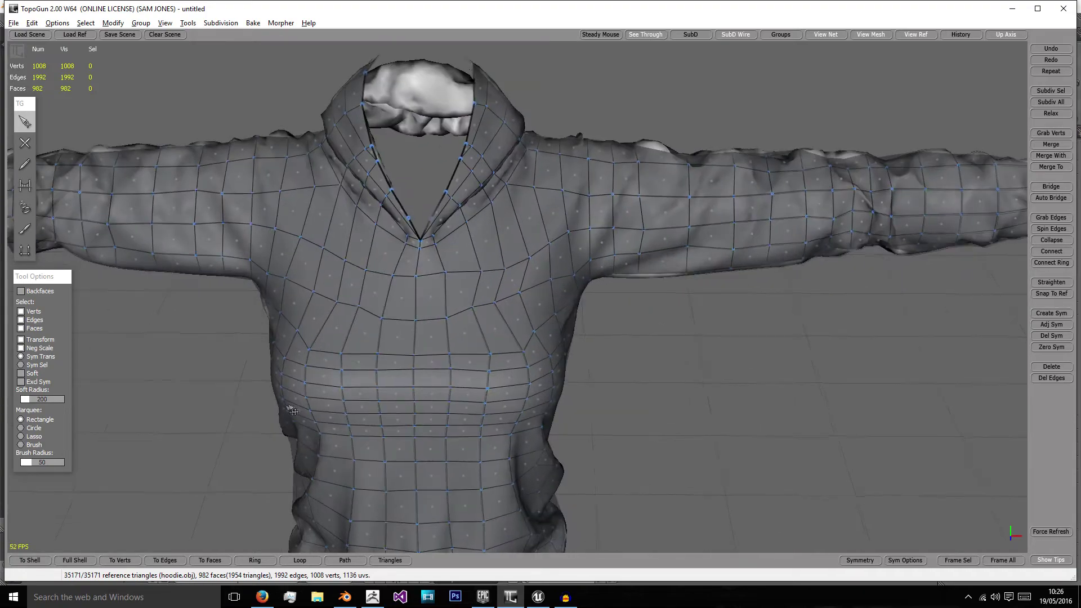
{"action": "left_click_drag", "start_coordinate": [292, 406], "coordinate": [208, 419], "text": "alt"}
{"action": "scroll", "coordinate": [432, 386], "scroll_direction": "up", "scroll_amount": 5}
{"action": "left_click_drag", "start_coordinate": [427, 364], "coordinate": [488, 383], "text": "alt"}
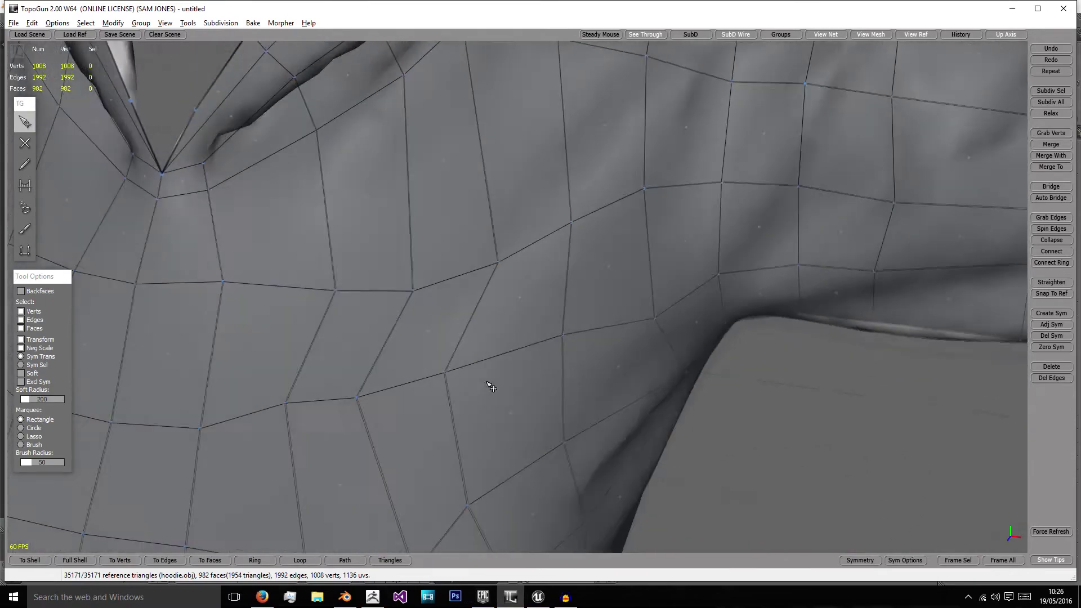
Open the Generate Maps settings and set map width and height to 4096 with HIGH sampling.
{"action": "scroll", "coordinate": [491, 386], "scroll_direction": "down", "scroll_amount": 5}
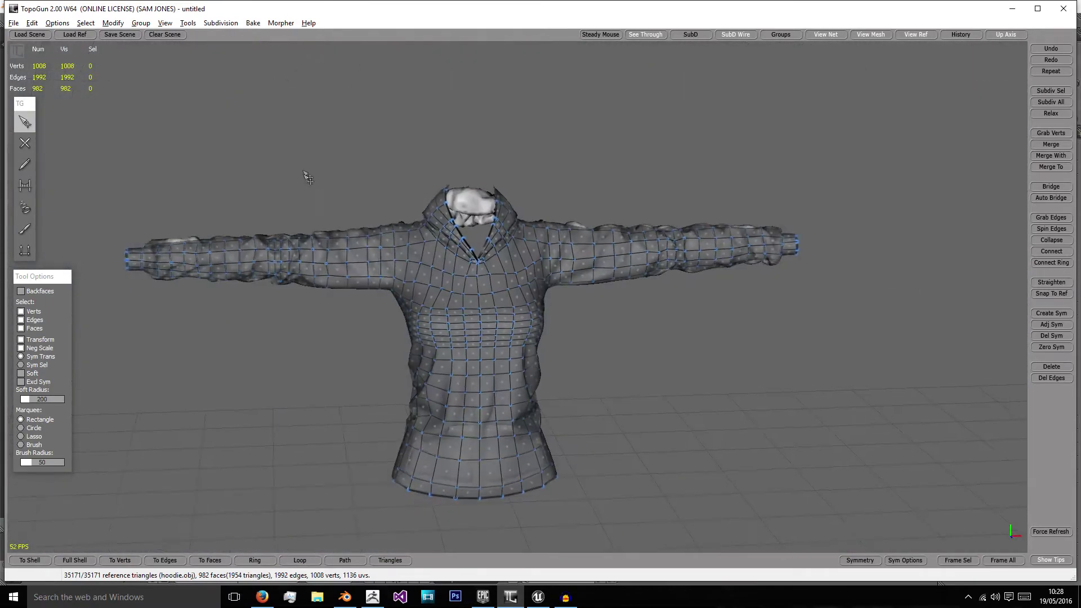
{"action": "scroll", "coordinate": [306, 177], "scroll_direction": "up", "scroll_amount": 3}
{"action": "left_click_drag", "start_coordinate": [309, 208], "coordinate": [285, 208], "text": "alt"}
{"action": "scroll", "coordinate": [285, 207], "scroll_direction": "down", "scroll_amount": 2}
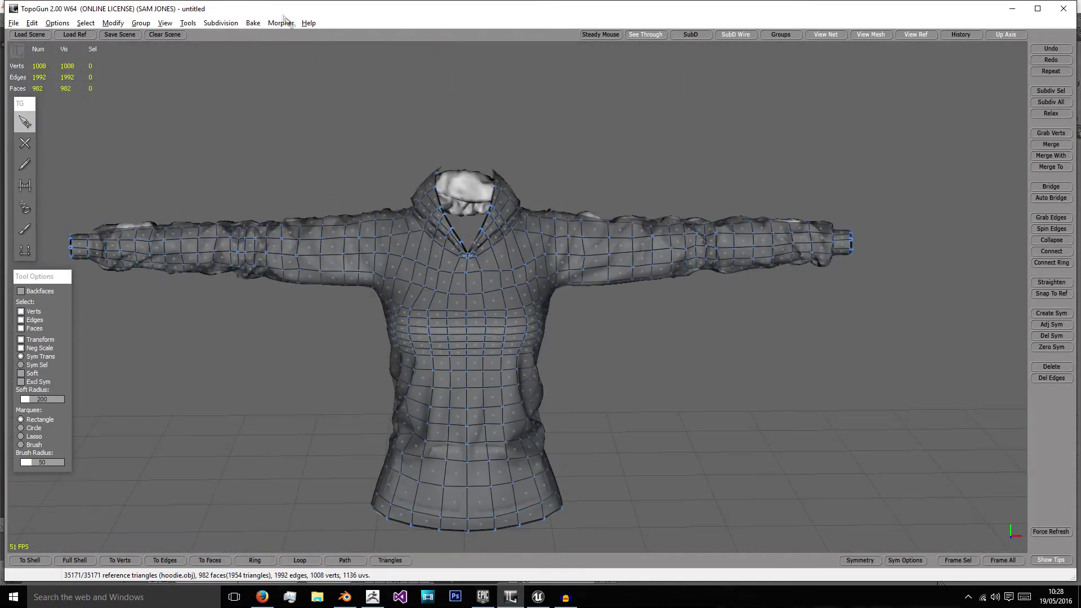
{"action": "left_click", "coordinate": [254, 26]}
{"action": "left_click", "coordinate": [253, 35]}
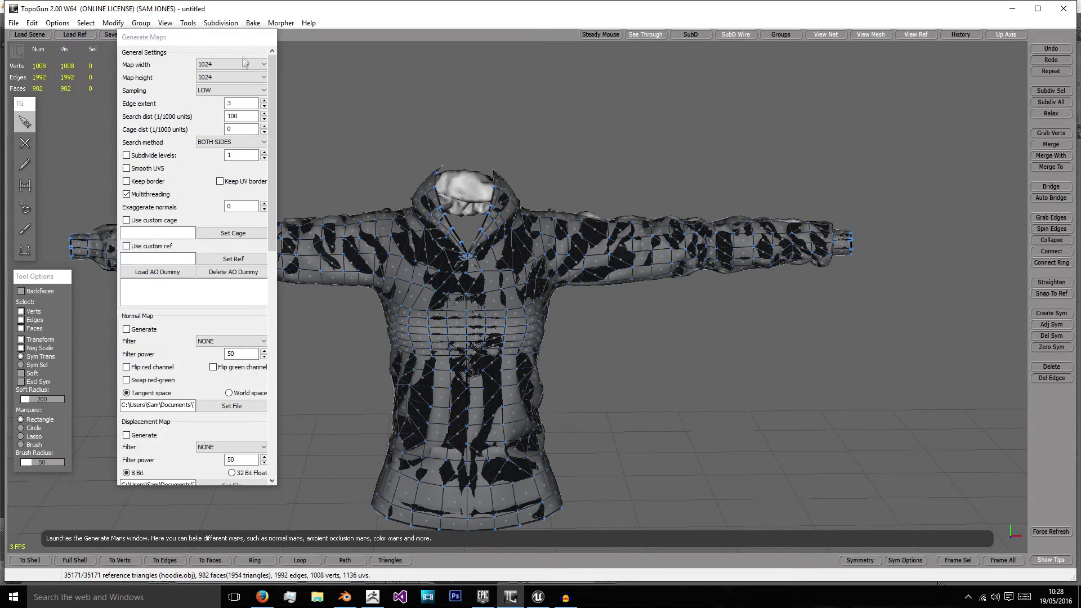
{"action": "left_click", "coordinate": [245, 63]}
{"action": "left_click", "coordinate": [231, 116]}
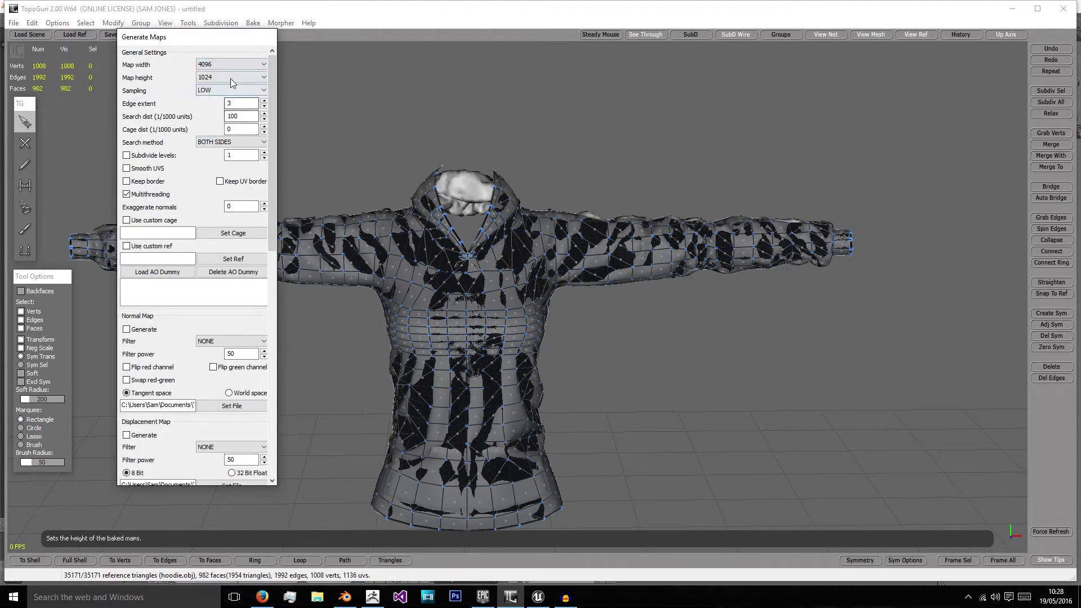
{"action": "left_click", "coordinate": [231, 79]}
{"action": "left_click", "coordinate": [231, 129]}
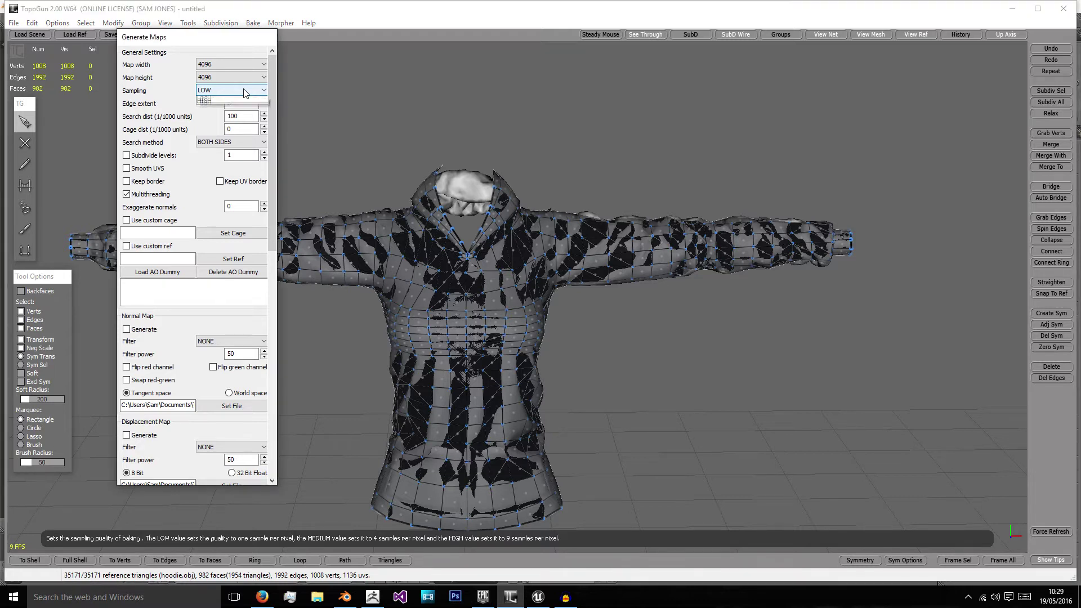
{"action": "left_click", "coordinate": [245, 91]}
{"action": "left_click", "coordinate": [236, 111]}
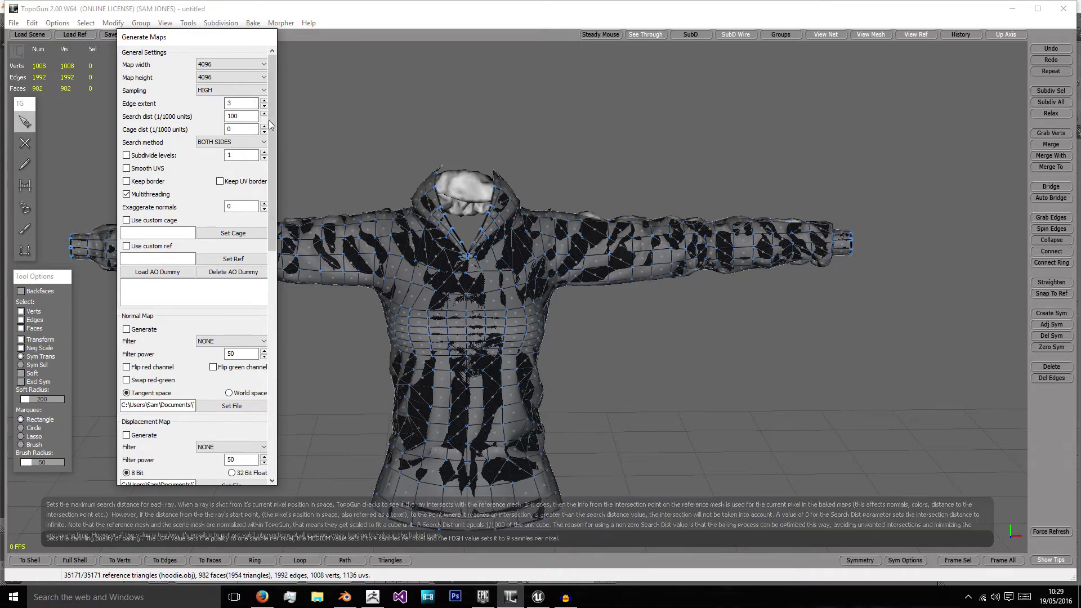
Enable normal map generation and set its output to normalmap (Targa) in H:\Work\Video Editing\MD\Hoodie\Textures.
{"action": "left_click_drag", "start_coordinate": [273, 140], "coordinate": [275, 227]}
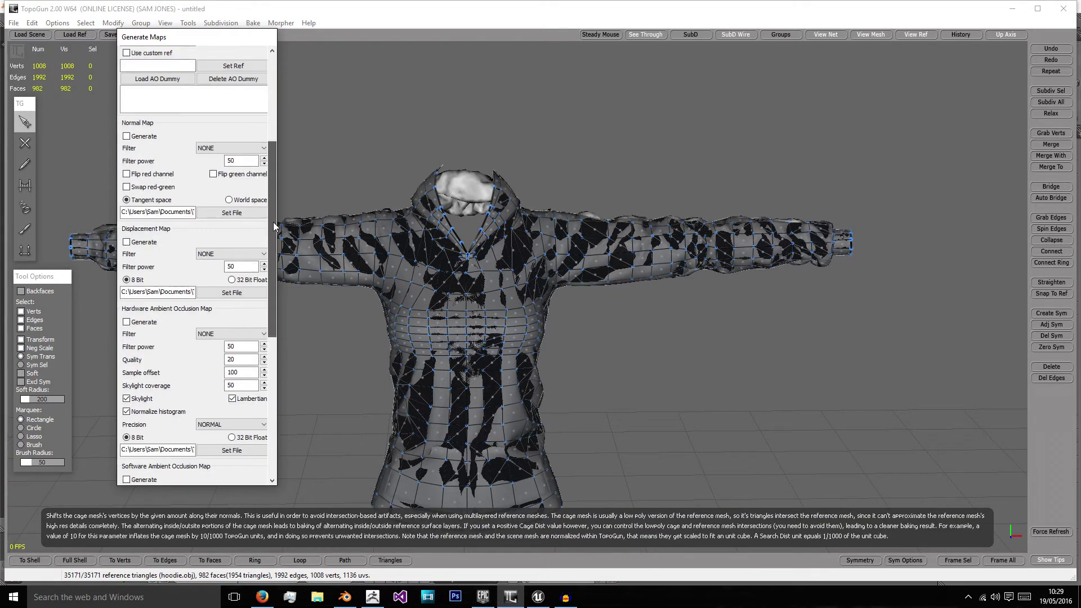
{"action": "left_click", "coordinate": [156, 138]}
{"action": "left_click", "coordinate": [225, 211]}
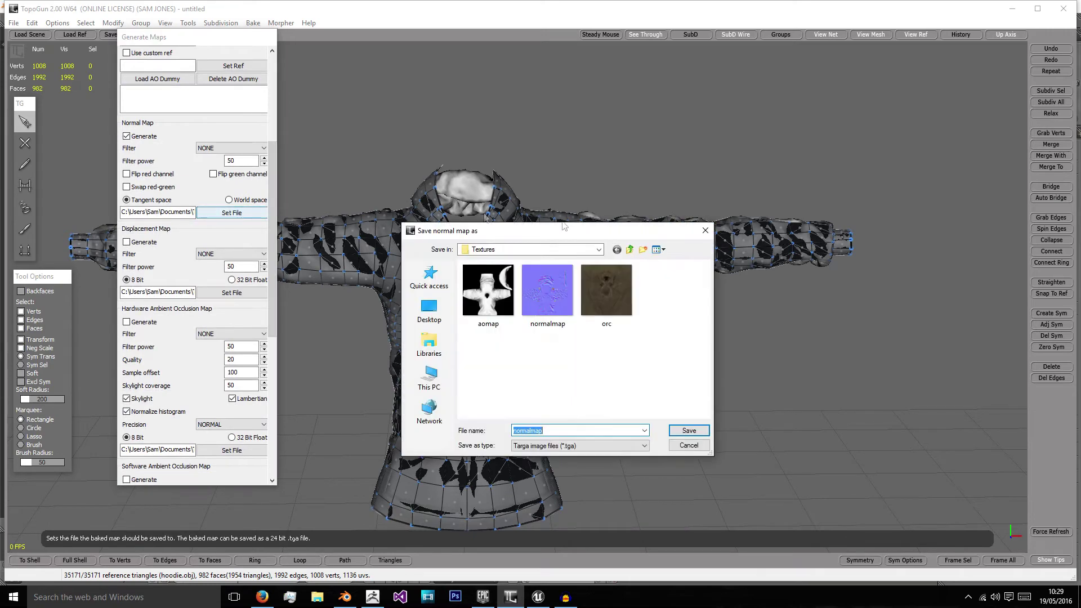
{"action": "left_click", "coordinate": [430, 313]}
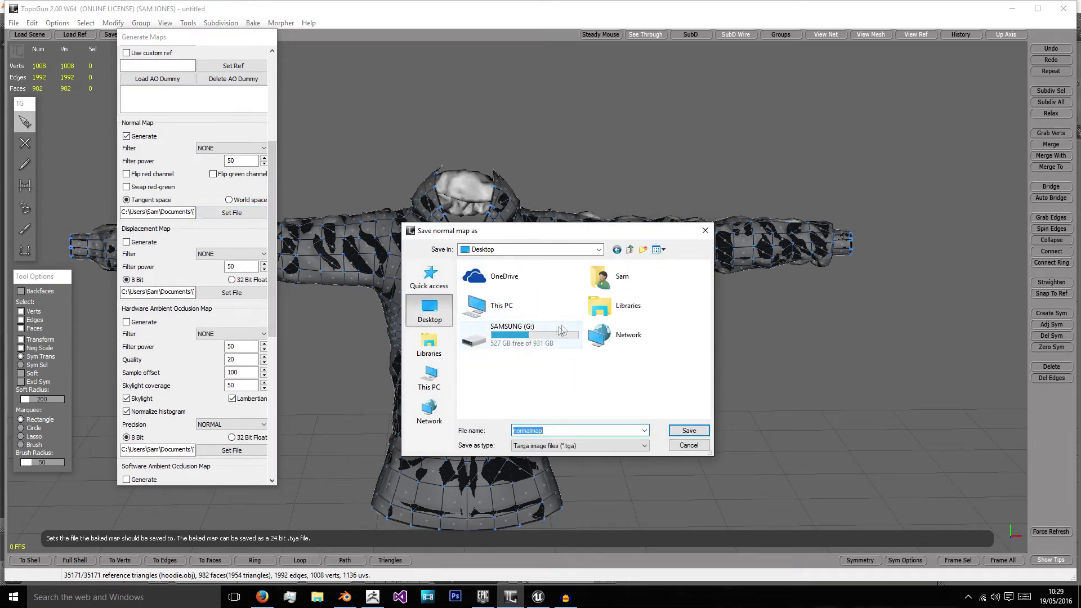
{"action": "left_click", "coordinate": [429, 376]}
{"action": "scroll", "coordinate": [507, 366], "scroll_direction": "down", "scroll_amount": 5}
{"action": "left_click", "coordinate": [509, 405]}
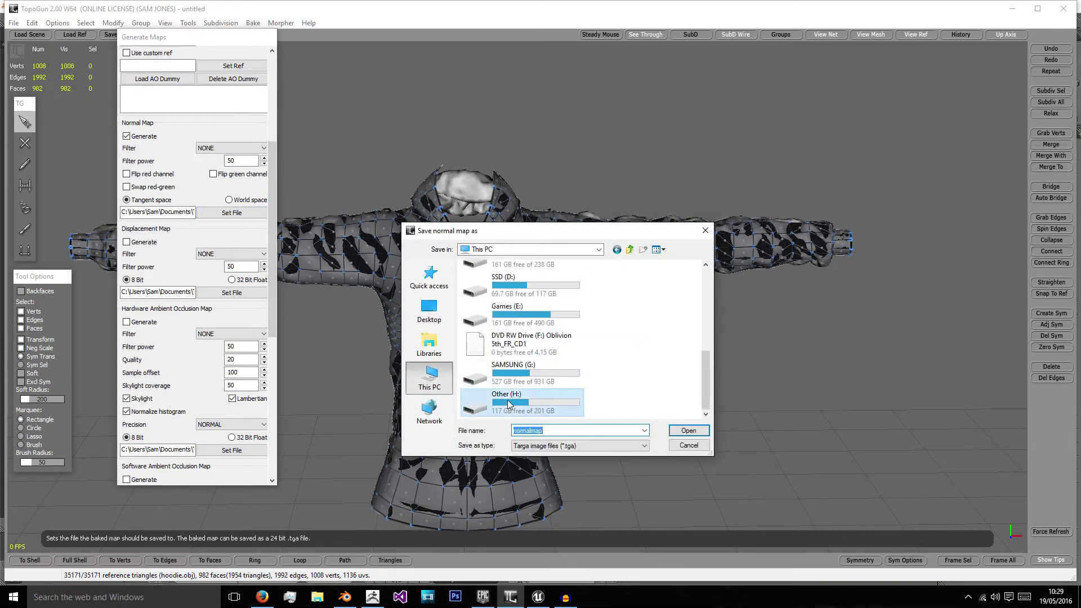
{"action": "double_click", "coordinate": [508, 400]}
{"action": "scroll", "coordinate": [491, 363], "scroll_direction": "down", "scroll_amount": 1}
{"action": "double_click", "coordinate": [492, 397]}
{"action": "double_click", "coordinate": [493, 375]}
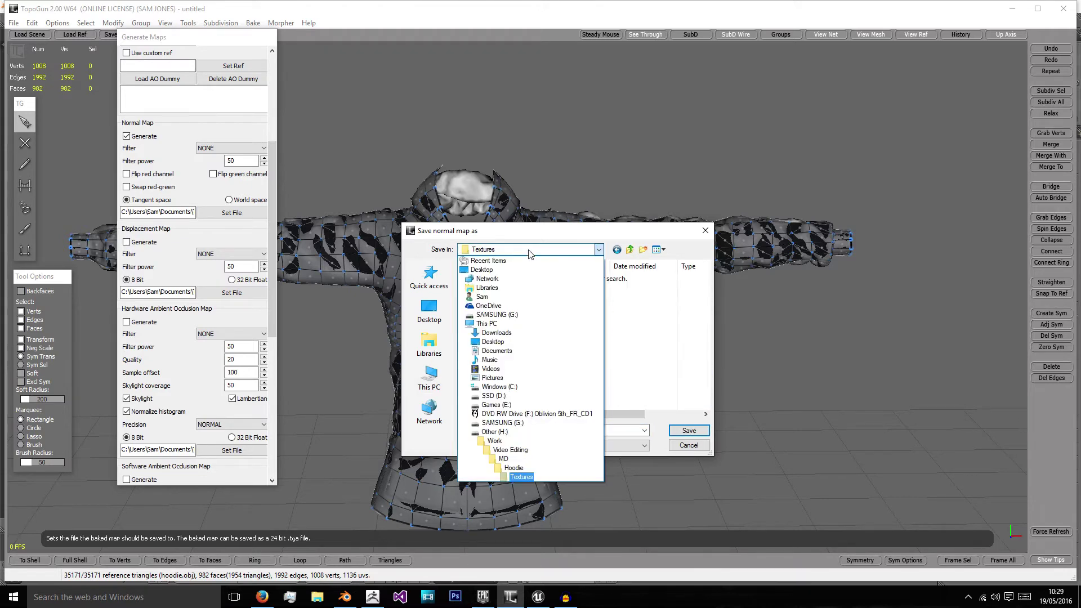
{"action": "left_click", "coordinate": [528, 250]}
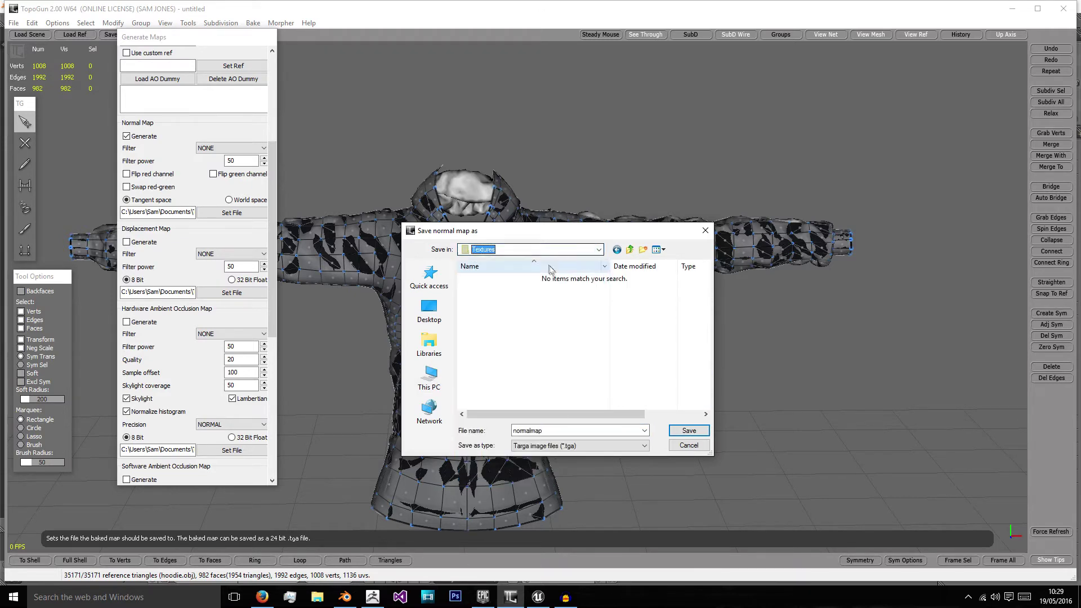
{"action": "left_click", "coordinate": [688, 432]}
Enable the hardware ambient occlusion map and set its output file to AO in the Hoodie Textures folder.
{"action": "scroll", "coordinate": [169, 315], "scroll_direction": "down", "scroll_amount": 3}
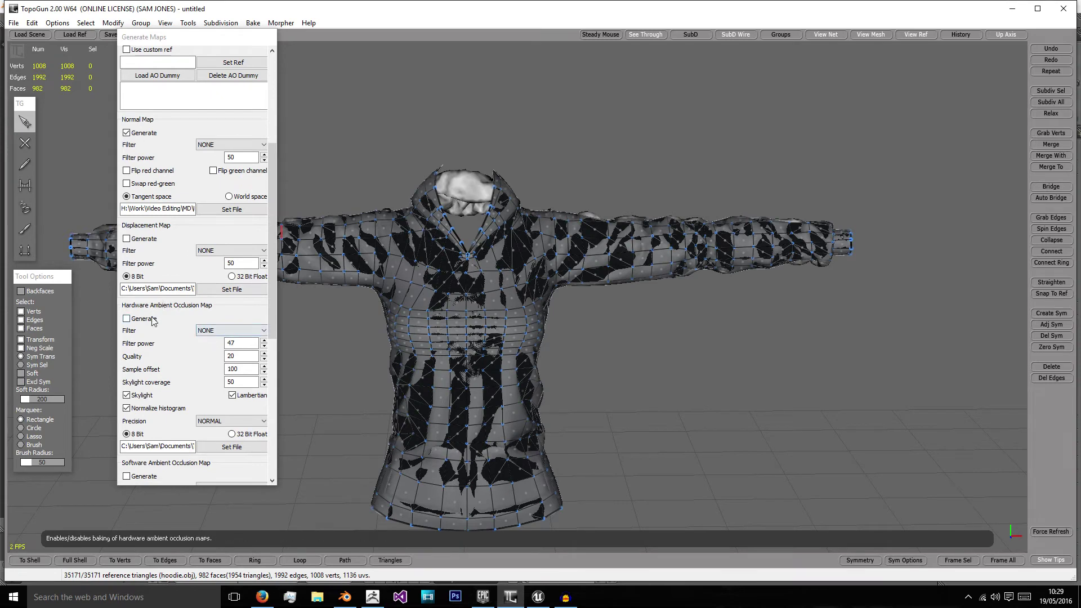
{"action": "left_click", "coordinate": [126, 319]}
{"action": "scroll", "coordinate": [152, 321], "scroll_direction": "down", "scroll_amount": 1}
{"action": "left_click", "coordinate": [231, 438]}
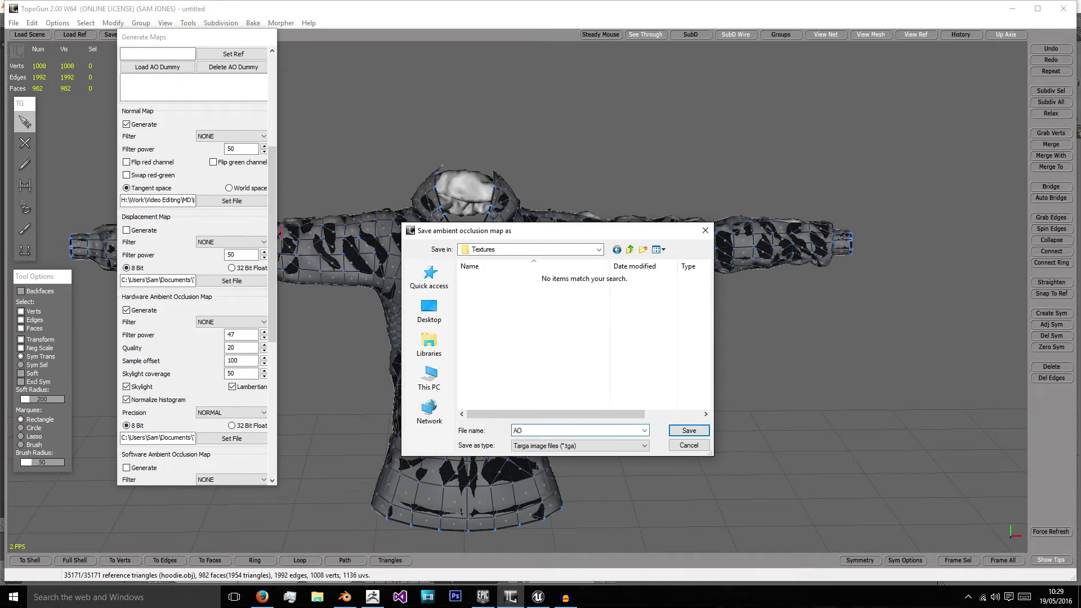
{"action": "key", "text": "Return"}
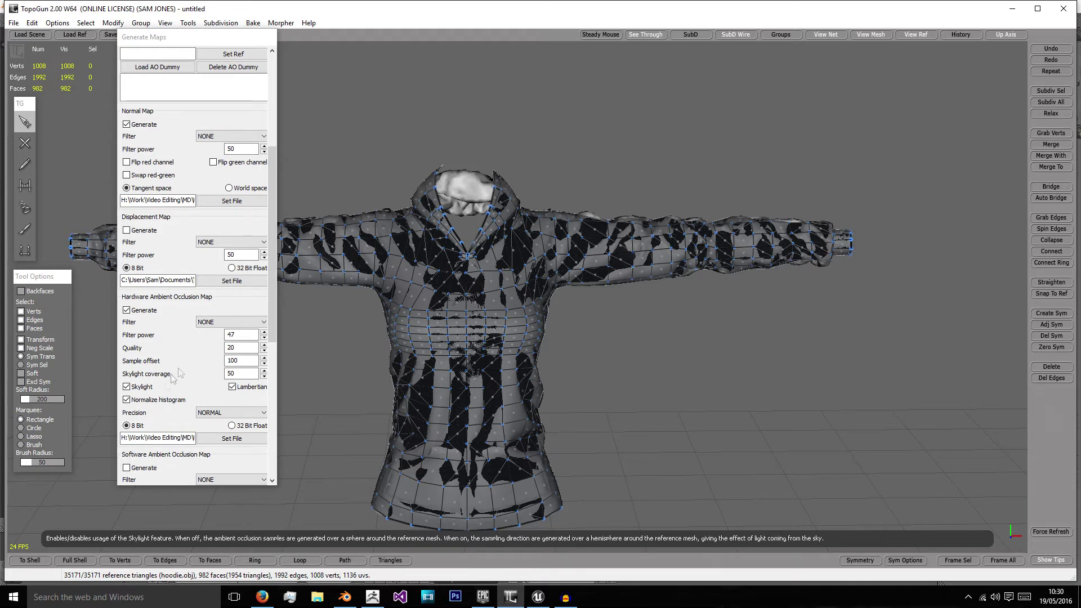
Try a cage distance of 10 and check the inflated cage on the hoodie's front and back.
{"action": "left_click_drag", "start_coordinate": [272, 316], "coordinate": [273, 211]}
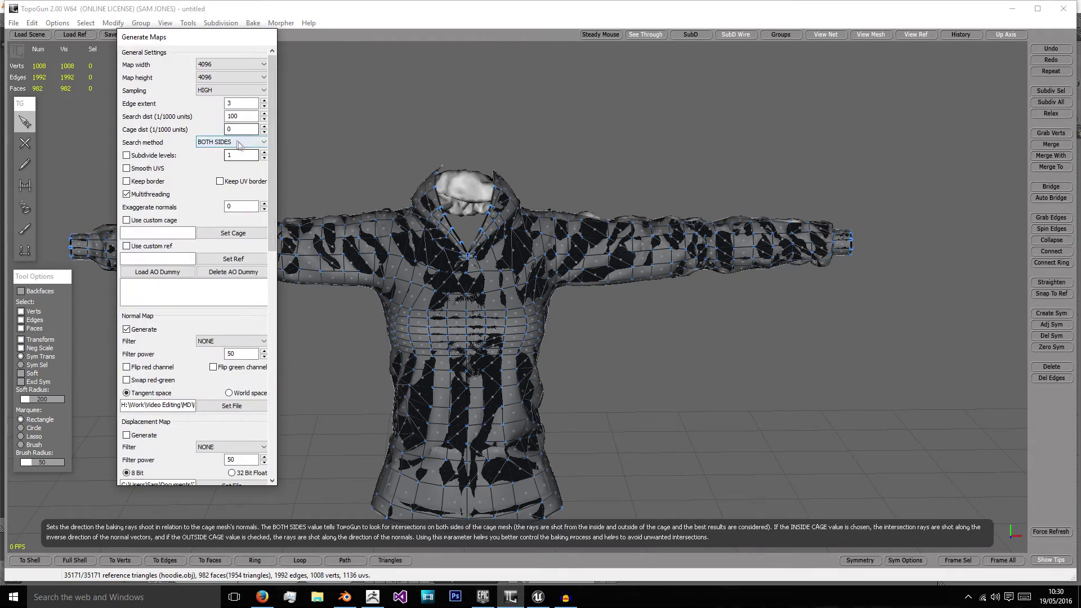
{"action": "mouse_move", "coordinate": [262, 131]}
{"action": "scroll", "coordinate": [523, 240], "scroll_direction": "up", "scroll_amount": 5}
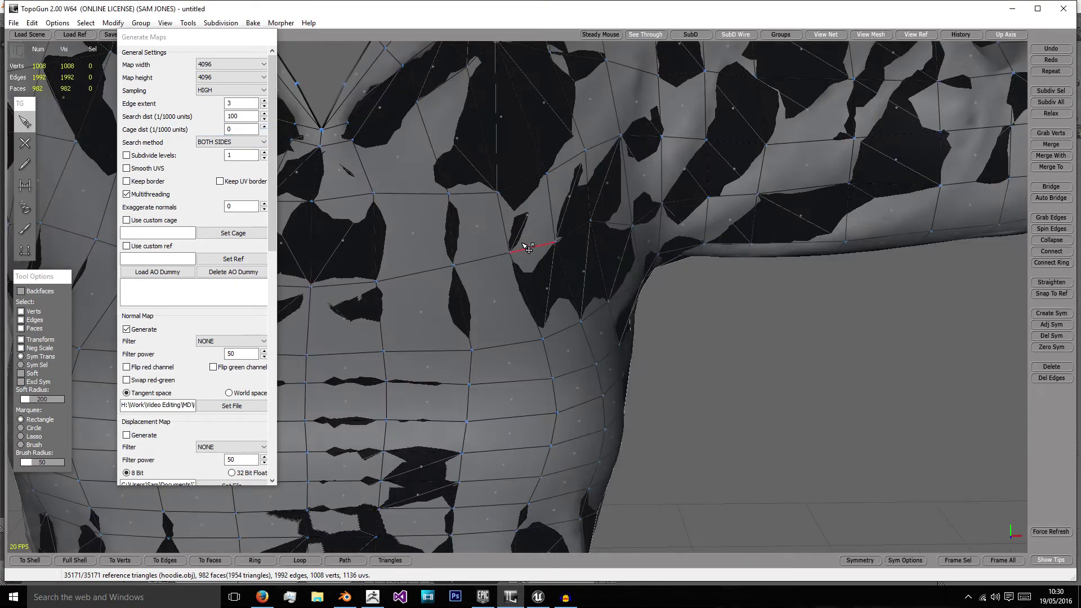
{"action": "scroll", "coordinate": [524, 241], "scroll_direction": "down", "scroll_amount": 3}
{"action": "scroll", "coordinate": [559, 194], "scroll_direction": "down", "scroll_amount": 3}
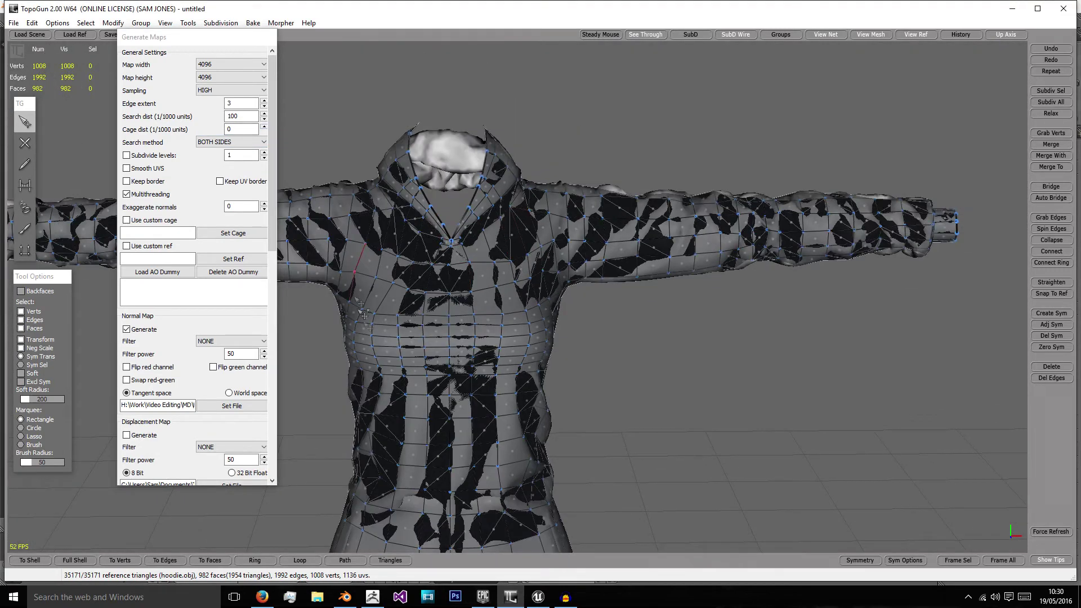
{"action": "scroll", "coordinate": [274, 130], "scroll_direction": "down", "scroll_amount": 3}
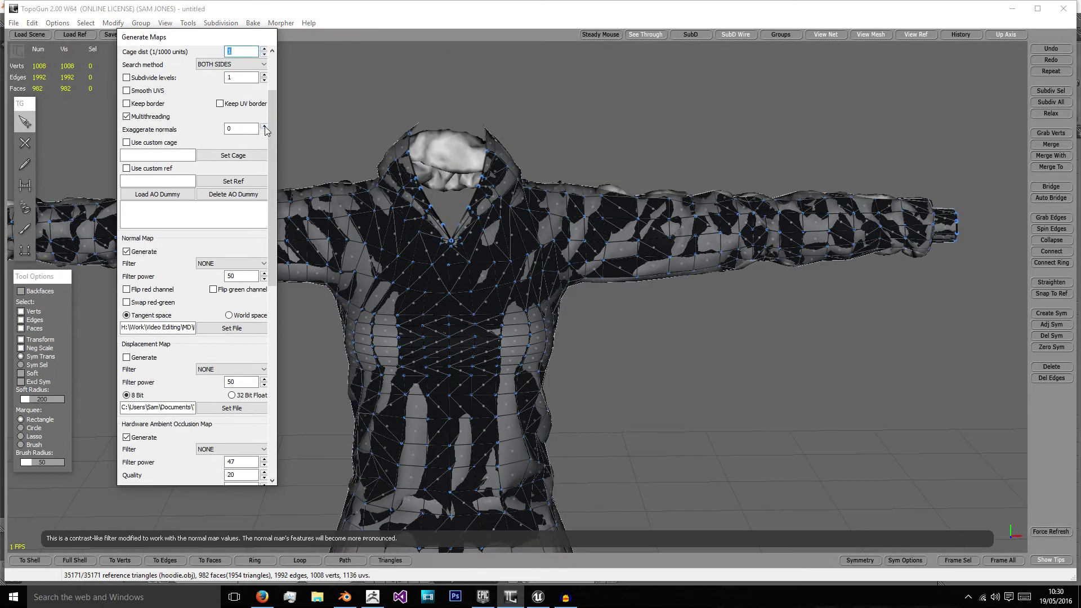
{"action": "scroll", "coordinate": [267, 130], "scroll_direction": "up", "scroll_amount": 3}
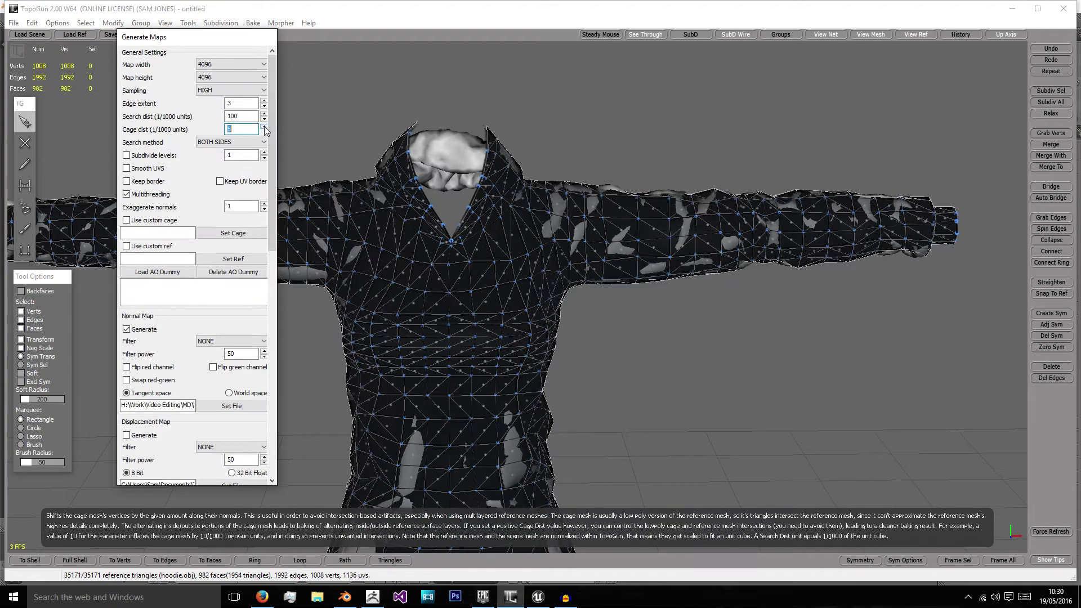
{"action": "left_click", "coordinate": [264, 126]}
{"action": "left_click", "coordinate": [264, 127]}
{"action": "left_click_drag", "start_coordinate": [611, 242], "coordinate": [251, 217], "text": "alt"}
{"action": "left_click", "coordinate": [264, 133]}
{"action": "left_click", "coordinate": [264, 132]}
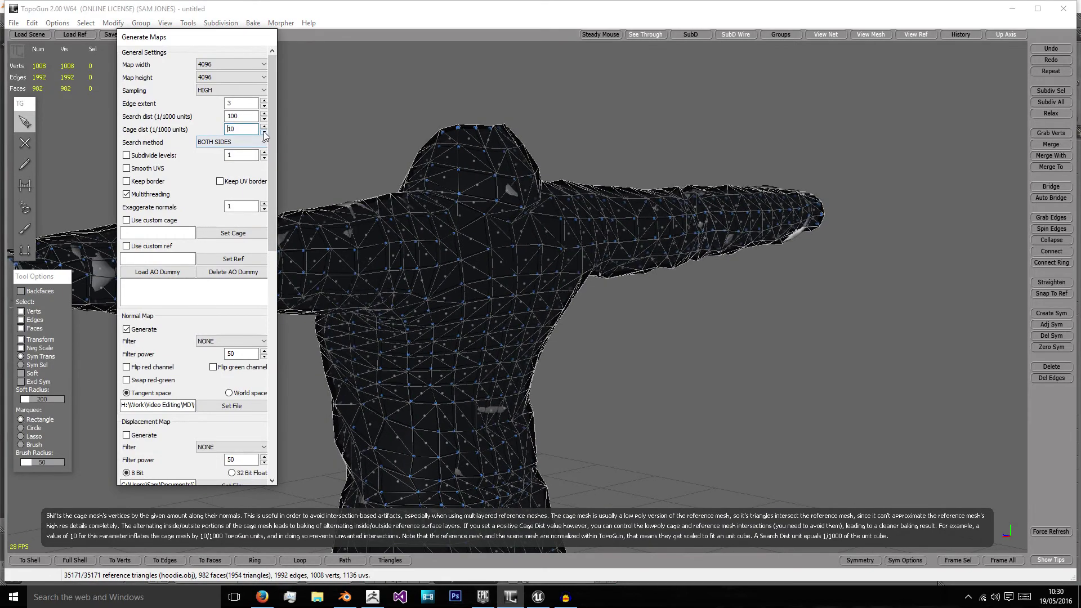
Set the bake cage distance to 8.
{"action": "left_click", "coordinate": [264, 133]}
{"action": "left_click", "coordinate": [264, 133]}
{"action": "left_click", "coordinate": [264, 132]}
{"action": "left_click", "coordinate": [264, 133]}
{"action": "left_click", "coordinate": [264, 132]}
{"action": "left_click", "coordinate": [264, 132]}
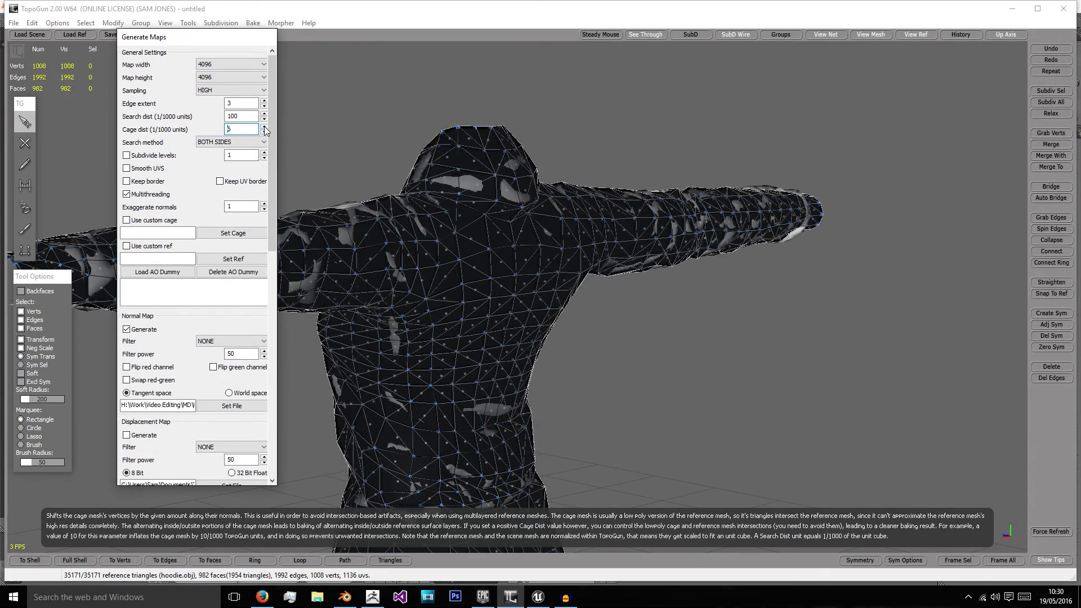
{"action": "type", "text": "8"}
Examine where the reference pokes through the cage on the hoodie's sleeves, back, waist and hem.
{"action": "middle_click_drag", "start_coordinate": [477, 297], "coordinate": [703, 339]}
{"action": "left_click_drag", "start_coordinate": [704, 339], "coordinate": [529, 312], "text": "alt"}
{"action": "right_click_drag", "start_coordinate": [528, 311], "coordinate": [669, 312], "text": "alt"}
{"action": "left_click_drag", "start_coordinate": [668, 311], "coordinate": [576, 309], "text": "alt"}
{"action": "middle_click_drag", "start_coordinate": [580, 313], "coordinate": [523, 336]}
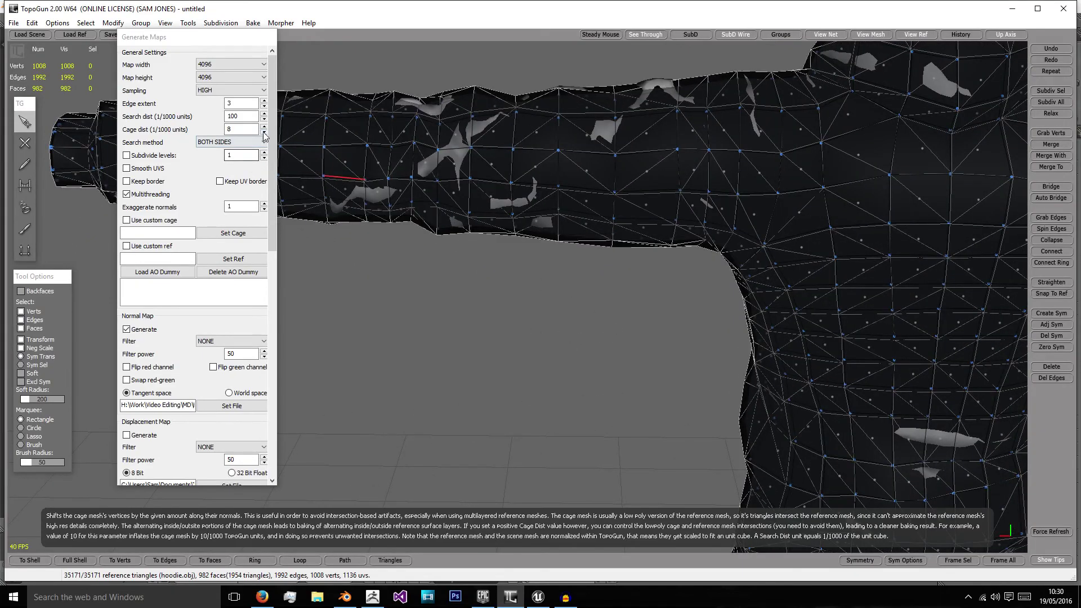
{"action": "middle_click_drag", "start_coordinate": [895, 450], "coordinate": [755, 286], "text": "alt"}
{"action": "left_click_drag", "start_coordinate": [503, 289], "coordinate": [927, 277], "text": "alt"}
{"action": "middle_click_drag", "start_coordinate": [776, 260], "coordinate": [872, 347], "text": "alt"}
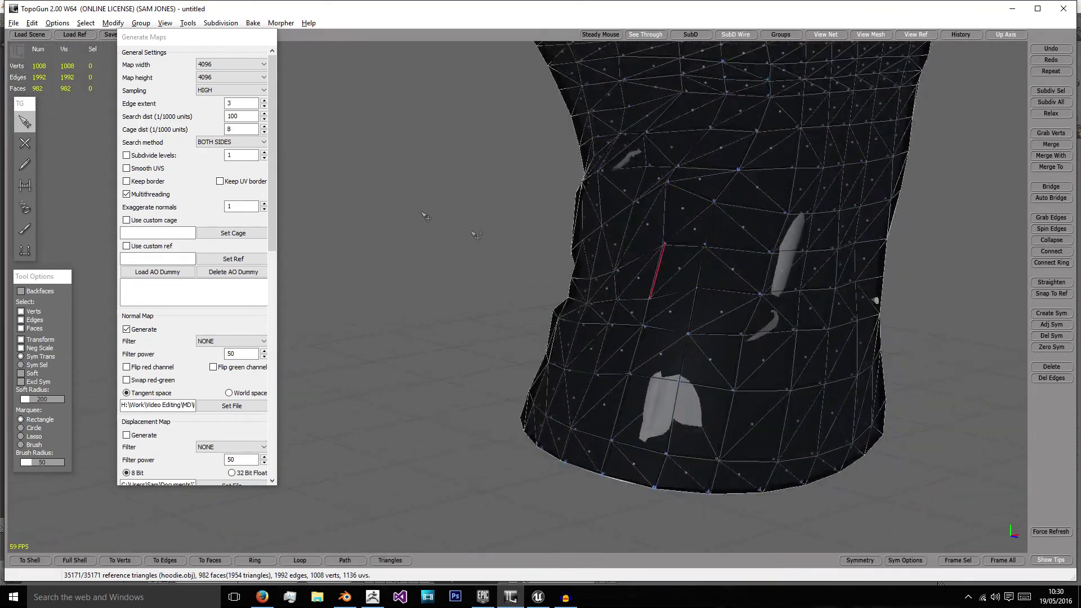
{"action": "left_click", "coordinate": [265, 127]}
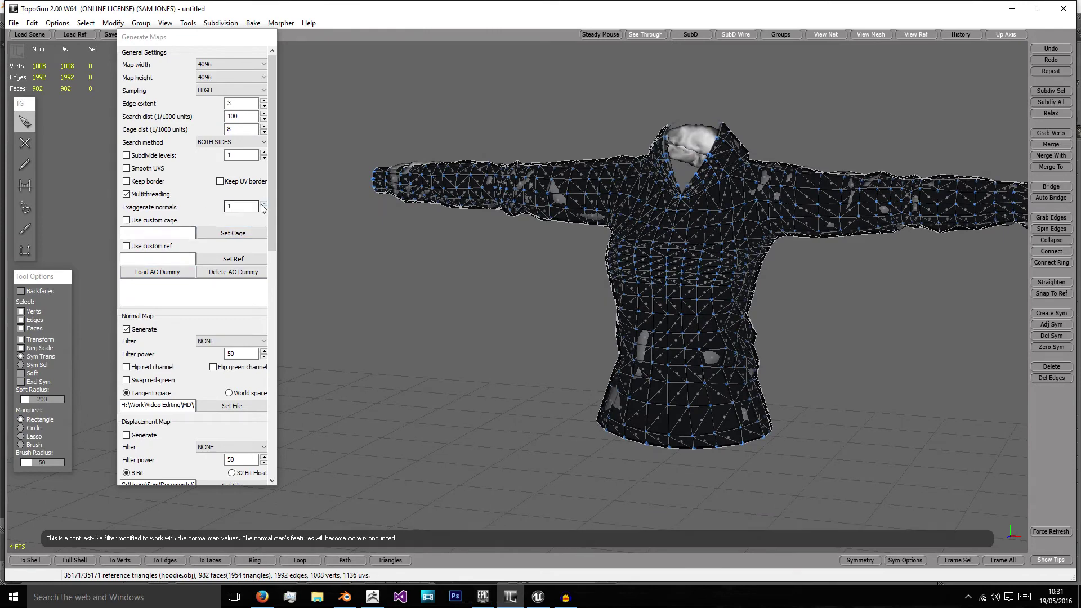
Set Exaggerate normals to 3 for the bake.
{"action": "left_click", "coordinate": [263, 205]}
{"action": "left_click", "coordinate": [263, 205]}
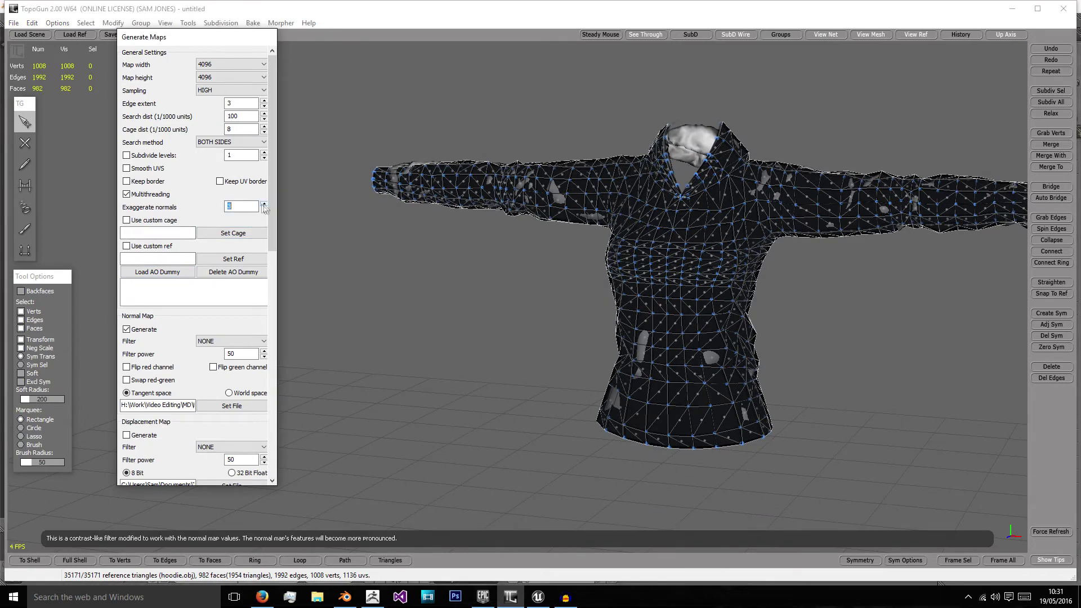
{"action": "left_click_drag", "start_coordinate": [543, 243], "coordinate": [611, 238], "text": "alt"}
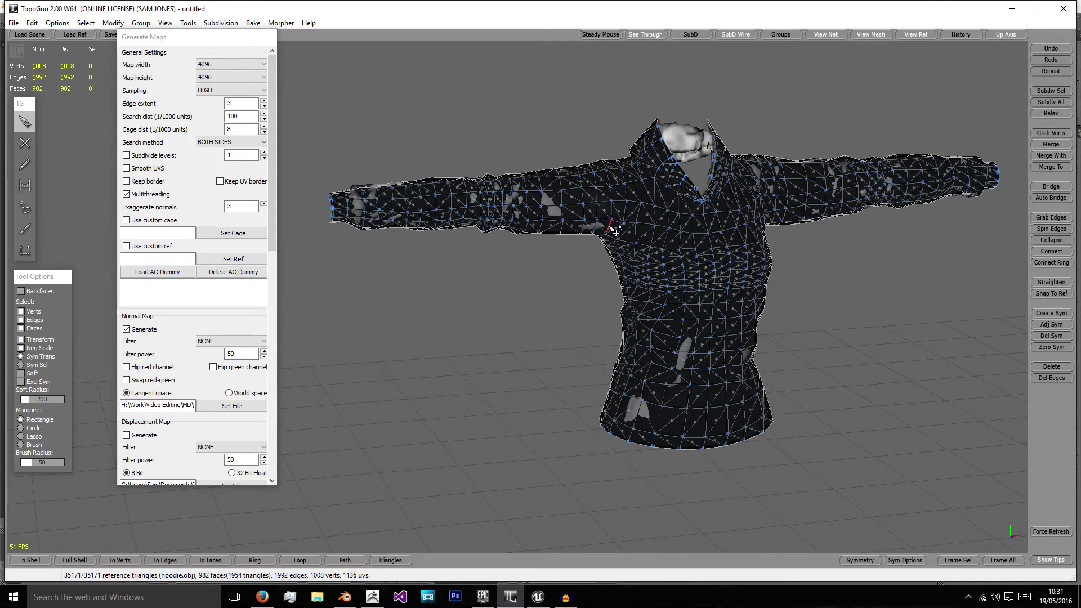
Start baking the enabled normal and hardware ambient occlusion maps.
{"action": "left_click_drag", "start_coordinate": [272, 152], "coordinate": [283, 377]}
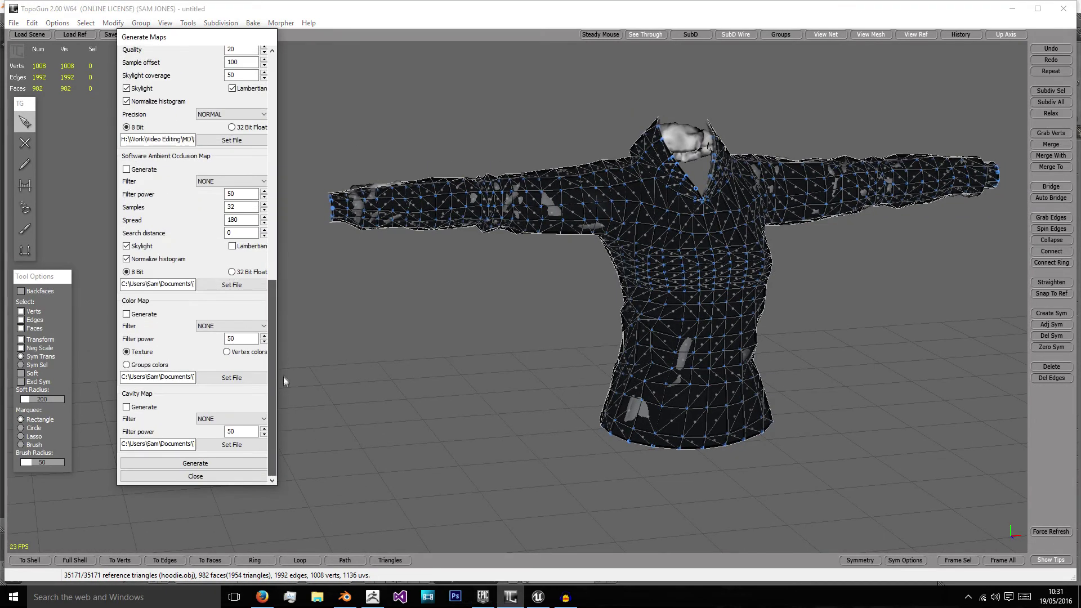
{"action": "left_click", "coordinate": [246, 464]}
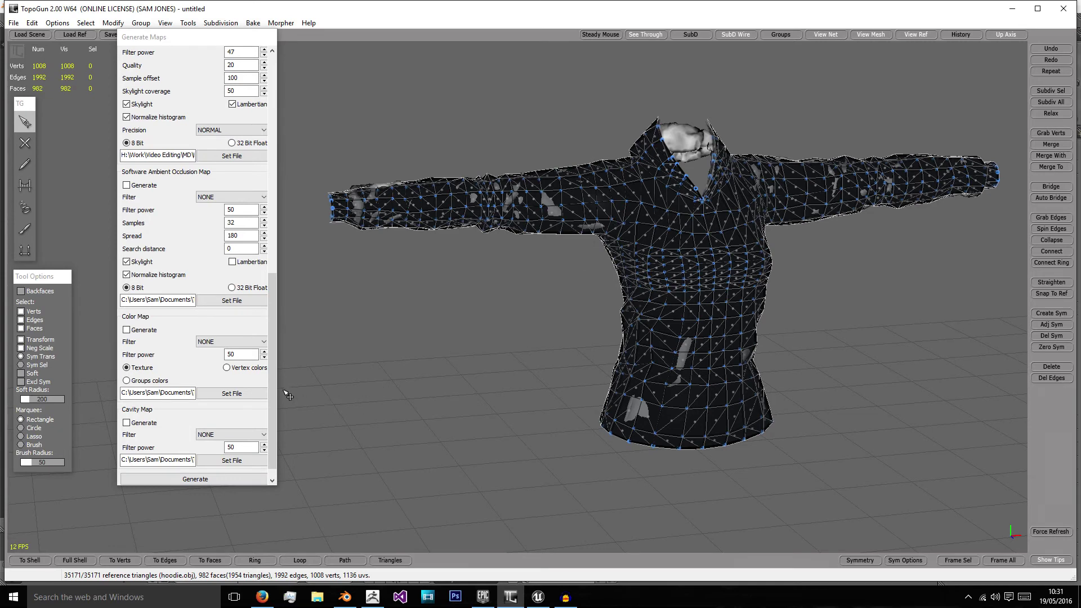
{"action": "left_click_drag", "start_coordinate": [272, 390], "coordinate": [285, 411]}
{"action": "left_click", "coordinate": [222, 464]}
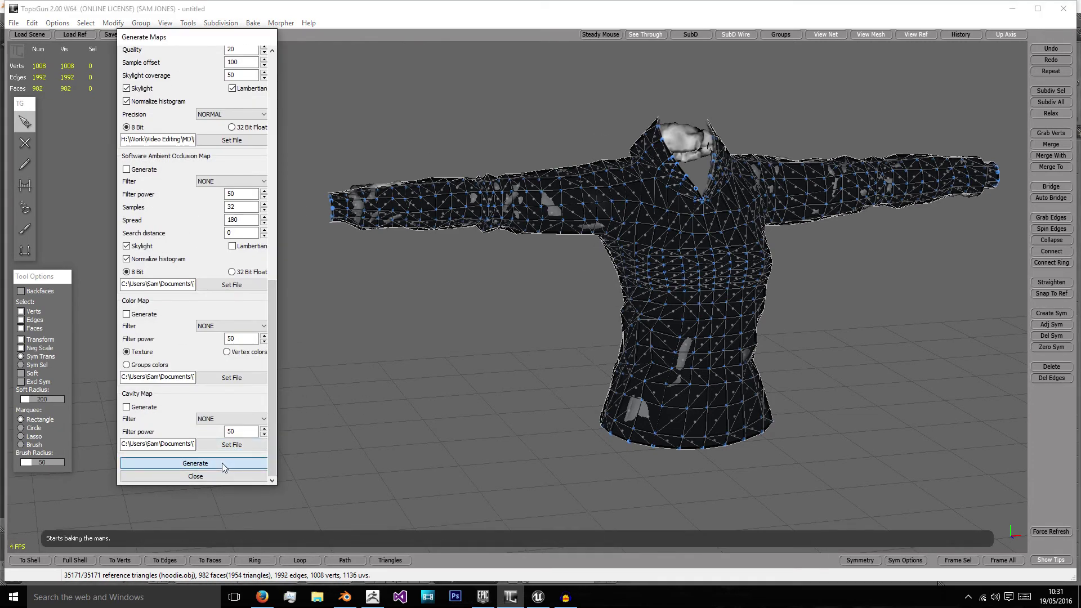